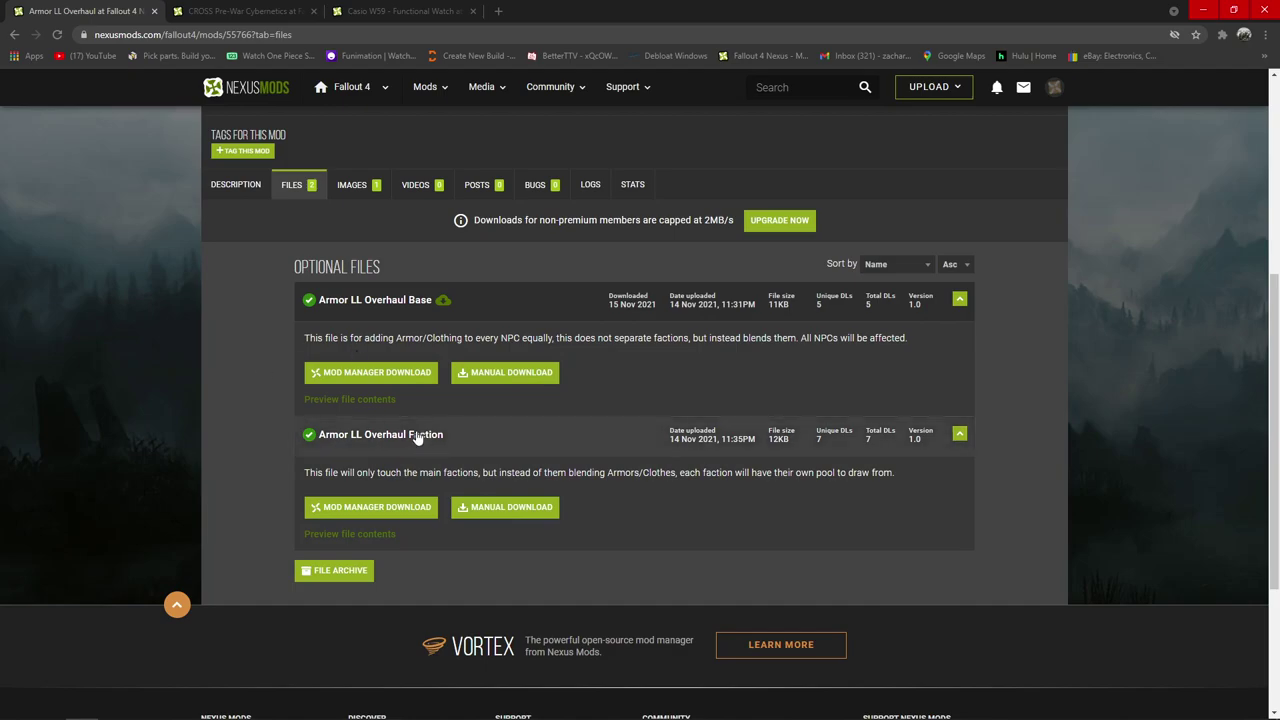
Step: Look over the Nexus Mods pages for CROSS Pre-War Cybernetics and Casio W59 - Functional Watch
left_click(257, 189)
left_click(252, 12)
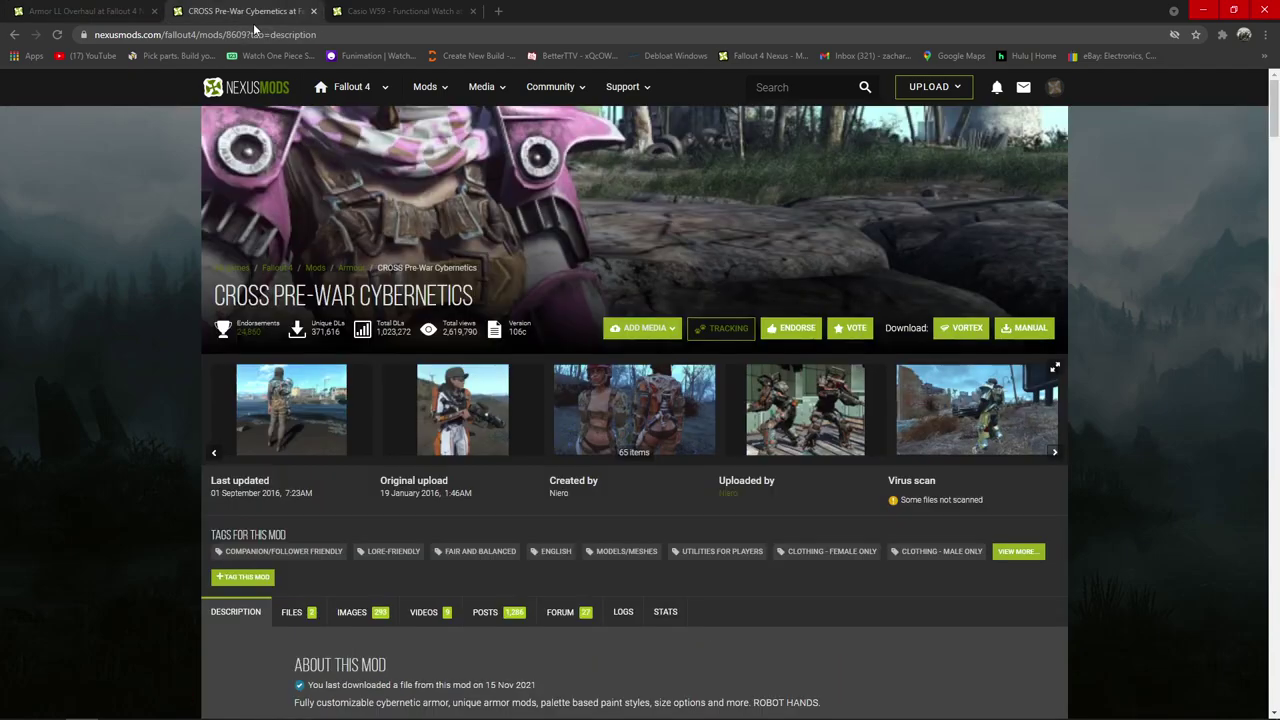
left_click(387, 10)
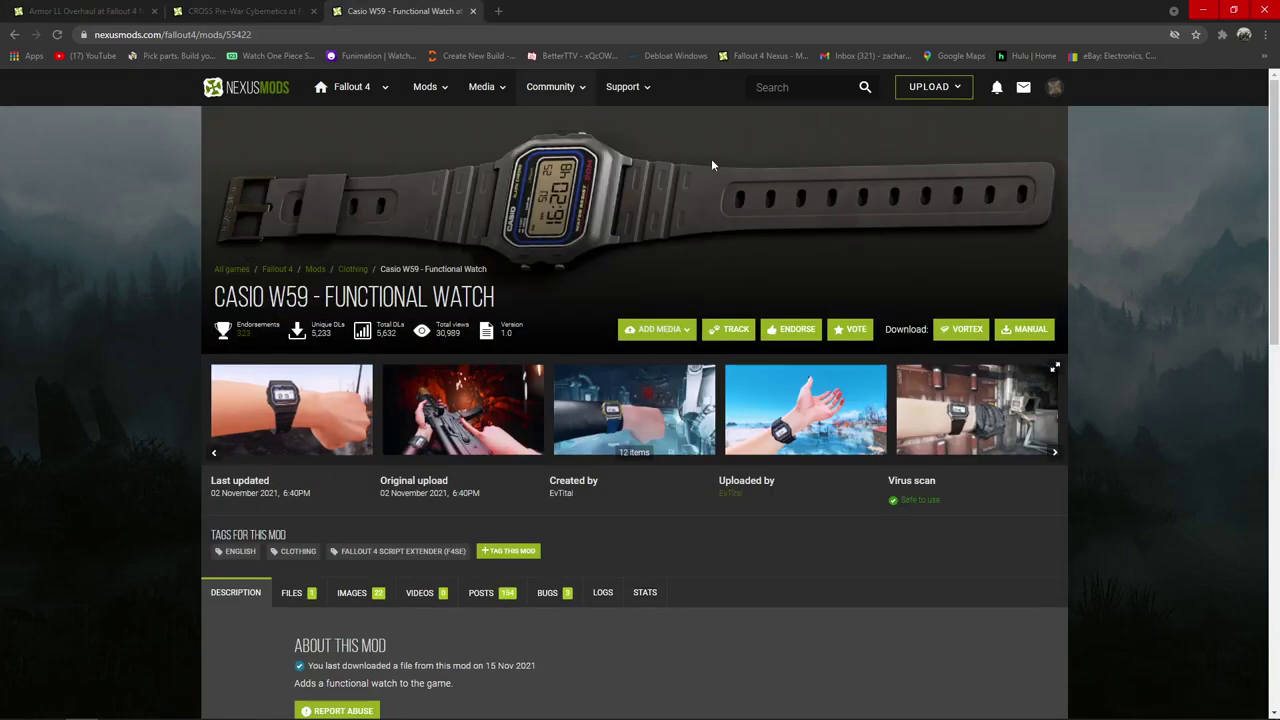
Step: Switch to Mod Organizer and install the downloaded Casio W59 archive under the name Casio W59 - Functional Watch
left_click(1203, 10)
left_click(115, 708)
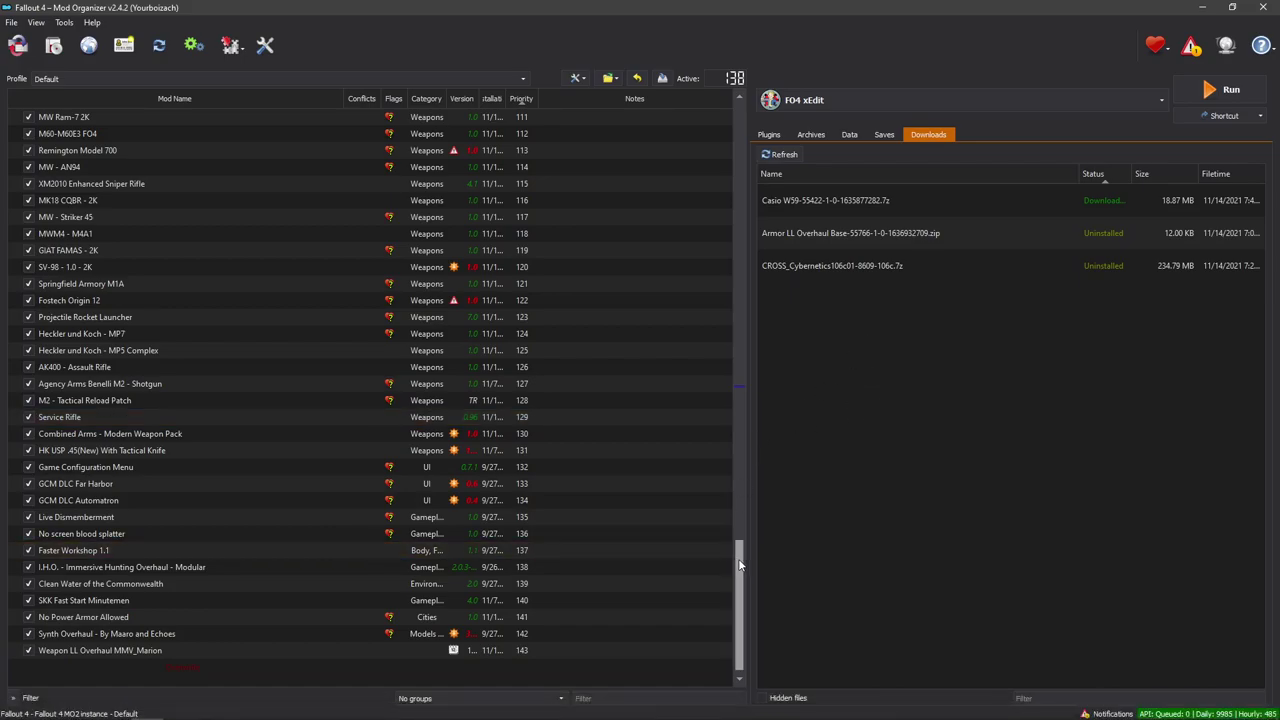
scroll(738, 593, "up", 3)
scroll(738, 593, "down", 3)
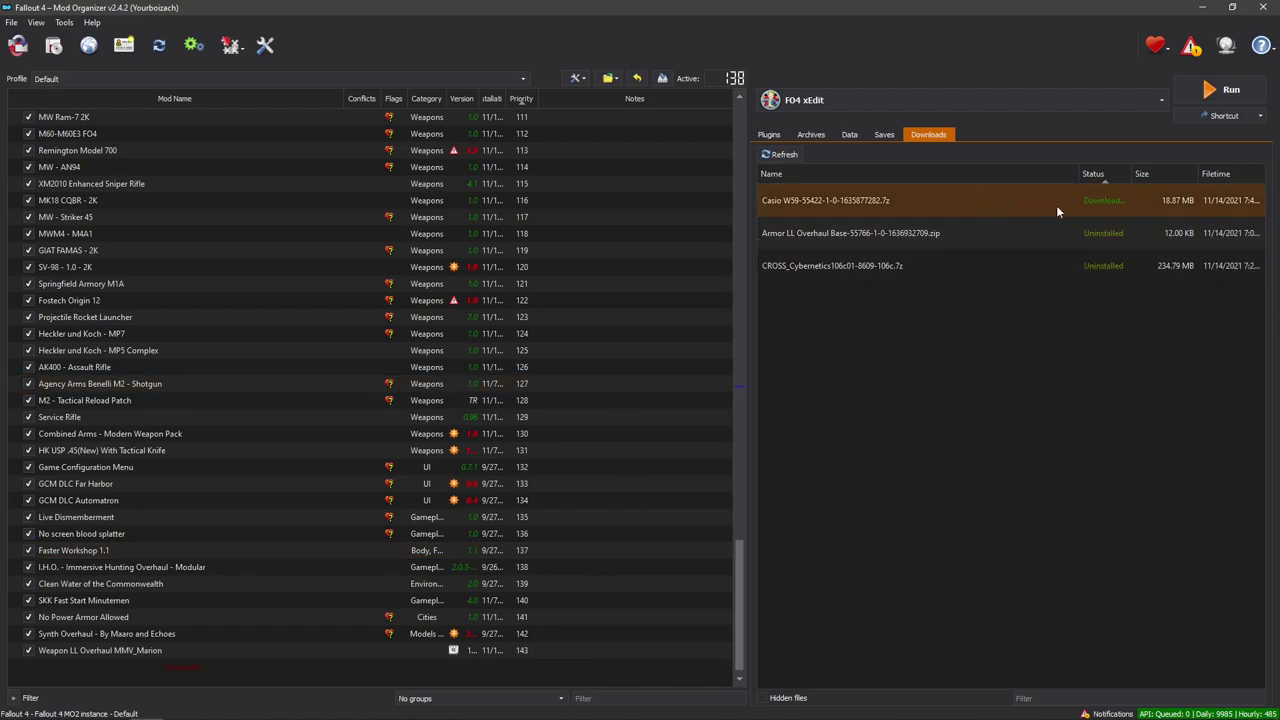
right_click(1104, 204)
left_click(1132, 212)
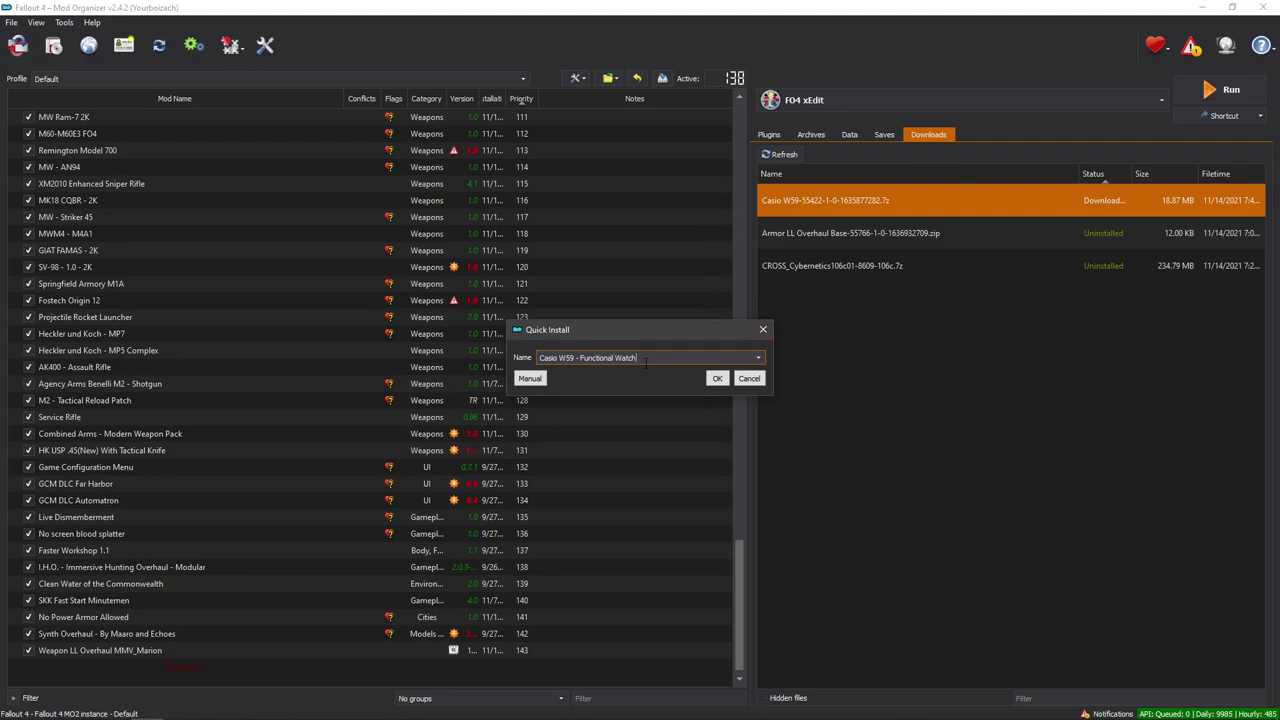
left_click(720, 378)
Step: Install the downloaded Armor LL Overhaul Base archive under its suggested name
left_click(1054, 232)
right_click(1106, 238)
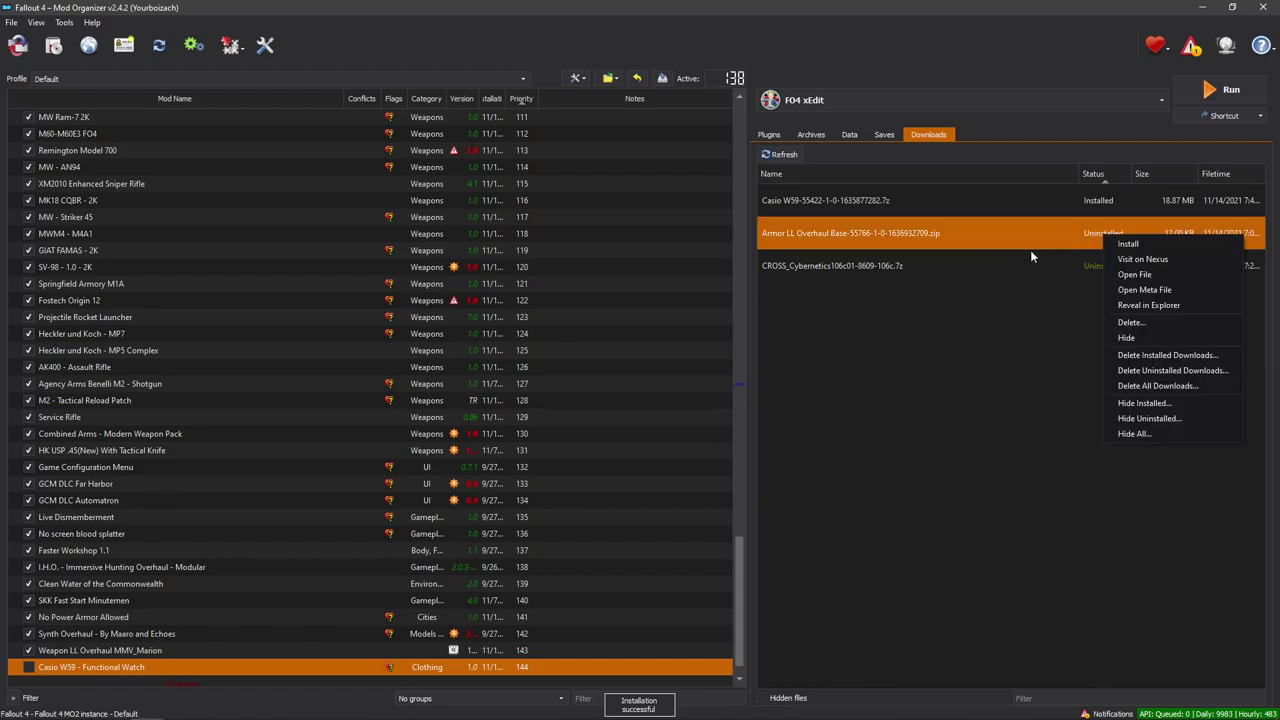
left_click(1128, 244)
left_click(727, 377)
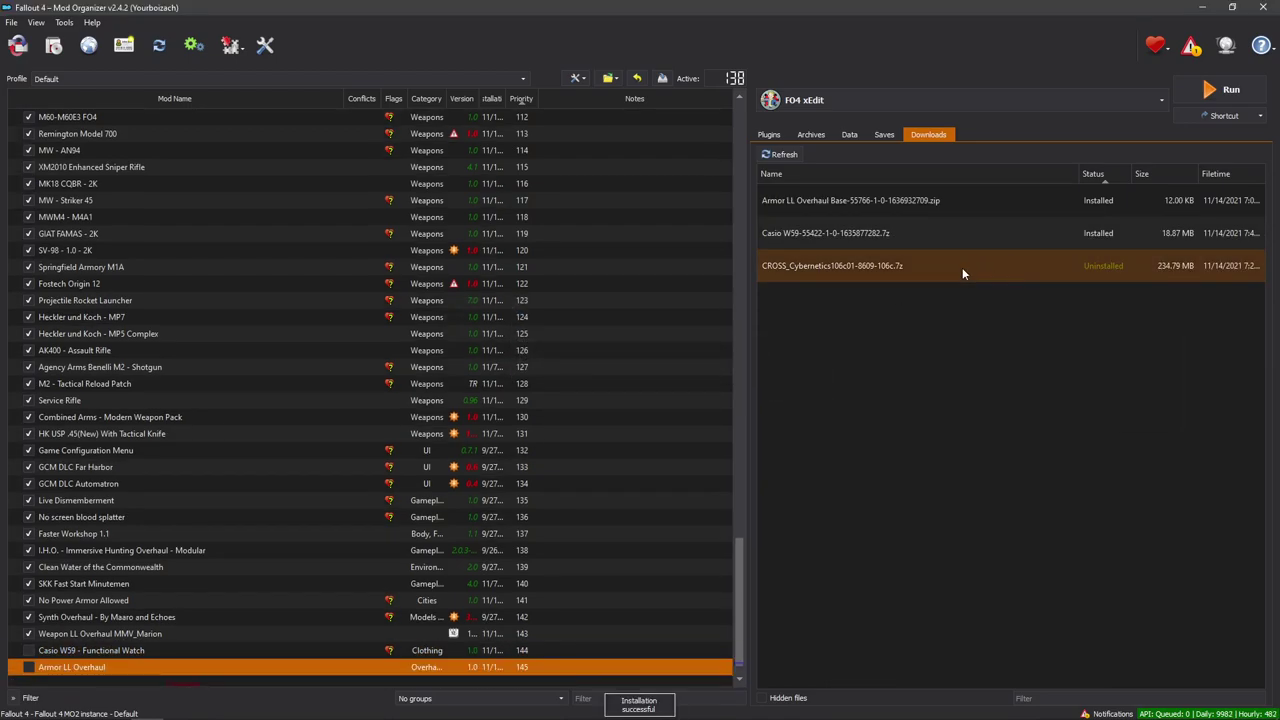
Step: Install the downloaded CROSS_Cybernetics archive under the name CROSS Pre-War Cybernetics
right_click(1090, 273)
left_click(1112, 276)
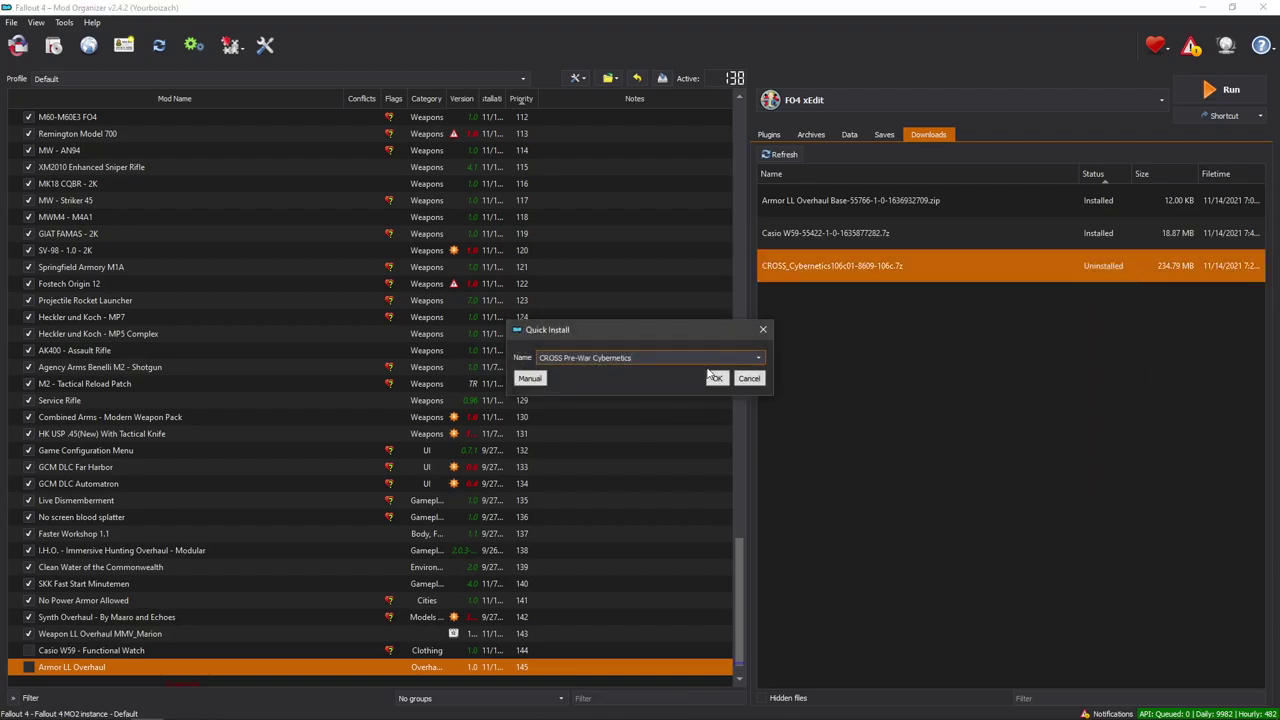
left_click(716, 378)
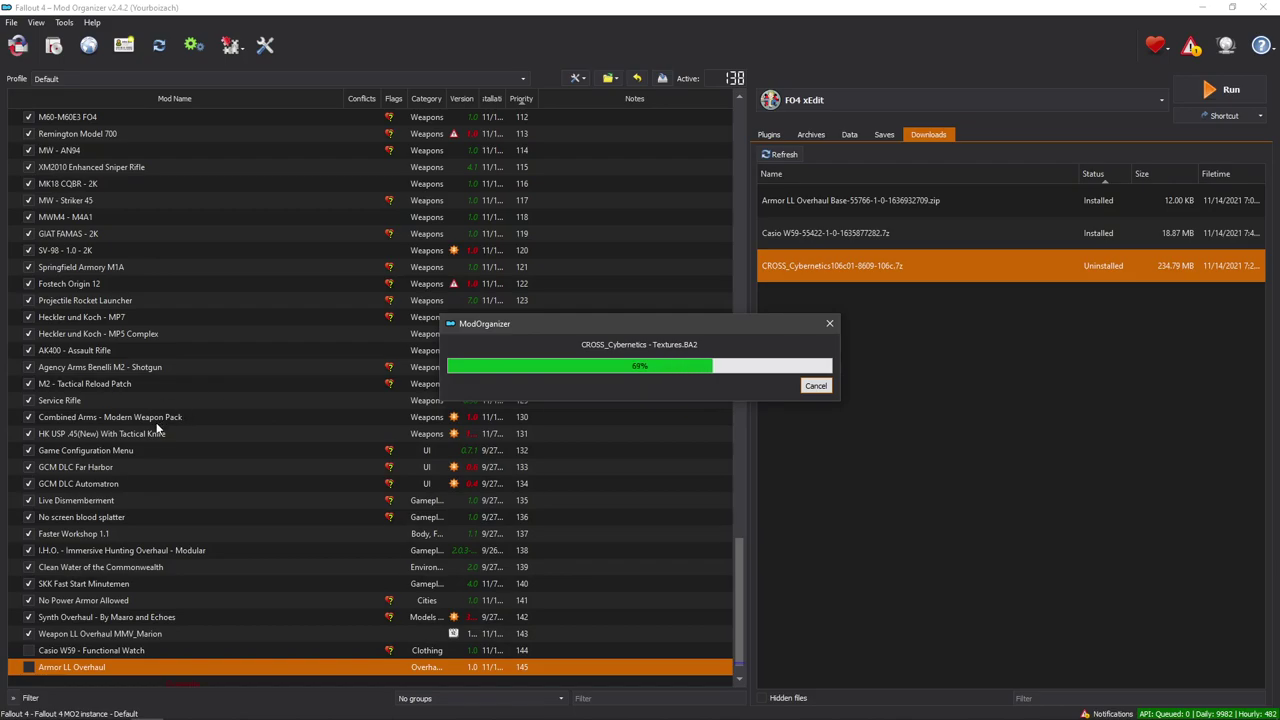
Step: Enable the three newly installed mods and move Armor LL Overhaul below CROSS Pre-War Cybernetics at the end of the mod list
scroll(98, 586, "down", 1)
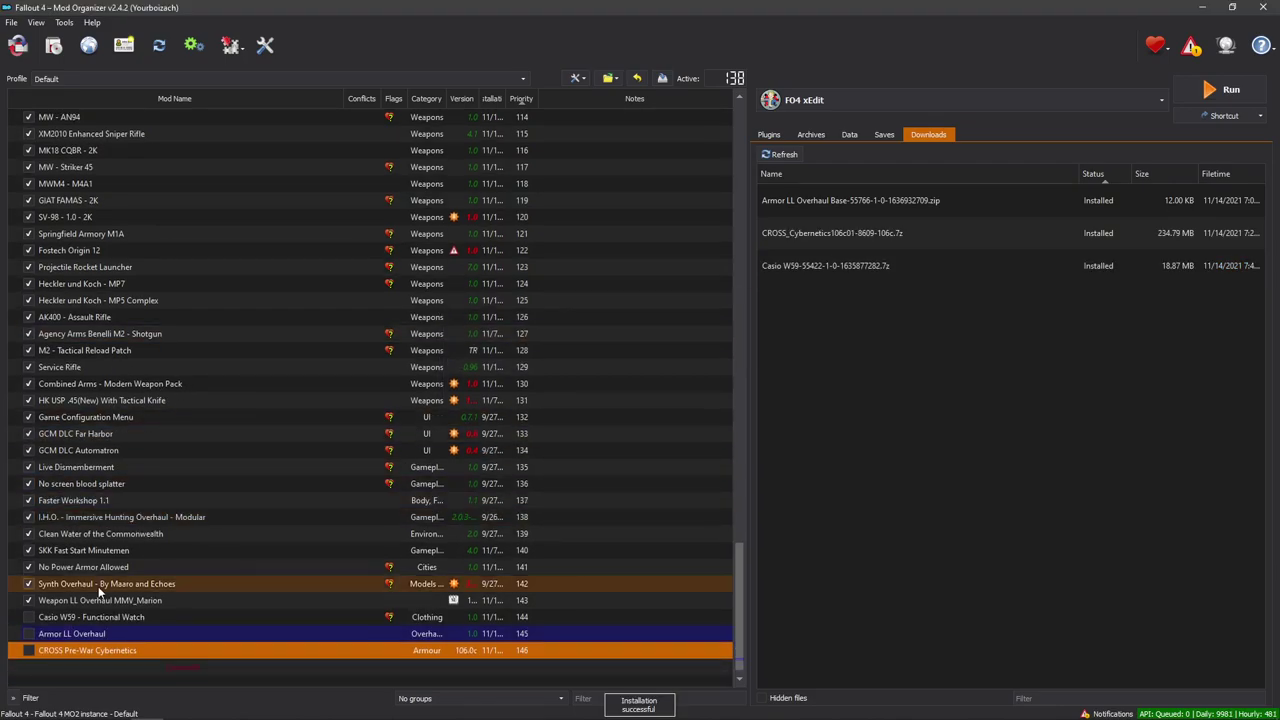
left_click(28, 617)
left_click(28, 633)
left_click(28, 650)
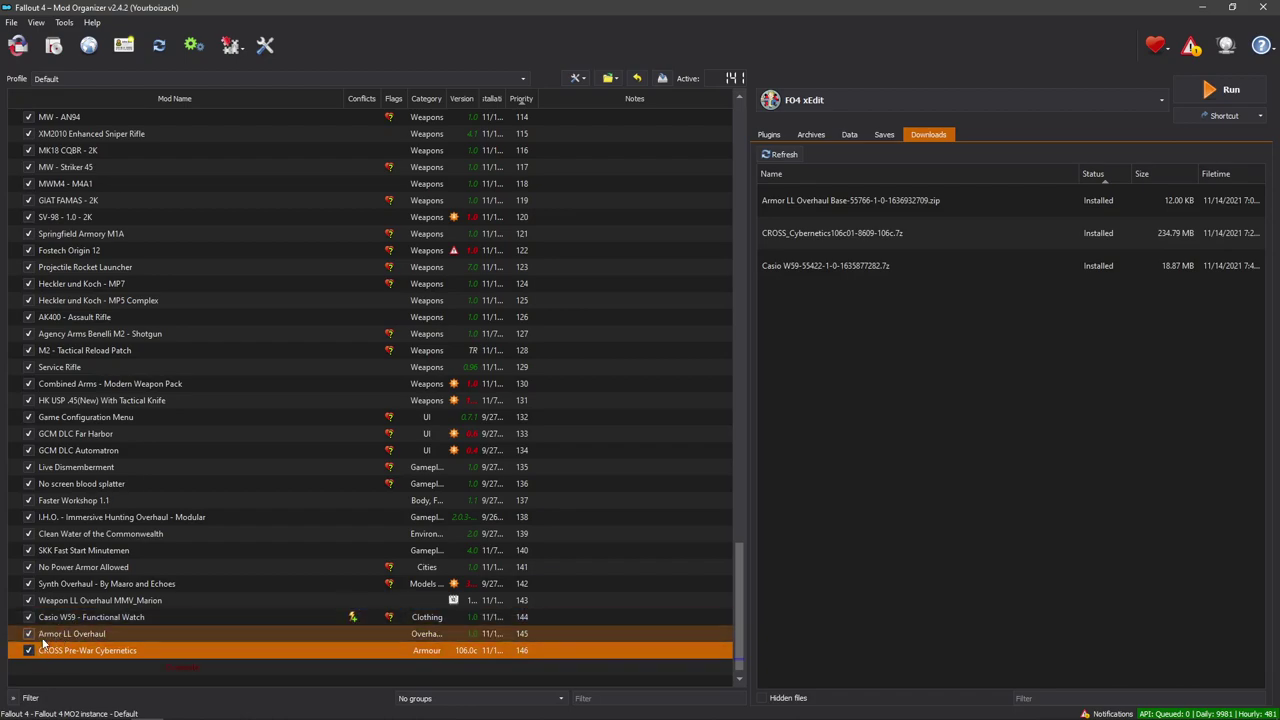
left_click_drag(110, 637, 126, 660)
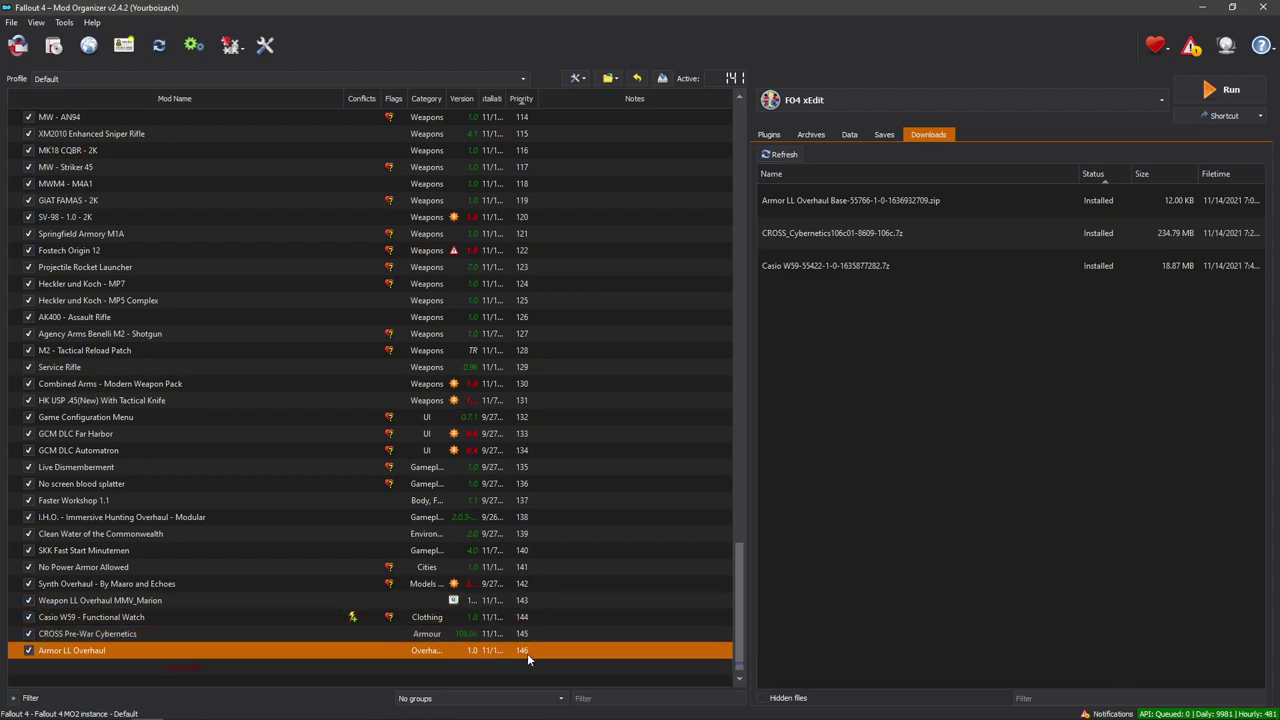
Step: Move Casio W59 - Functional Watch and CROSS Pre-War Cybernetics together directly below Equipment and Crafting Overhaul (ECO)
left_click(97, 636)
left_click(181, 620, "ctrl")
left_click_drag(181, 620, 200, 179)
scroll(204, 300, "up", 7)
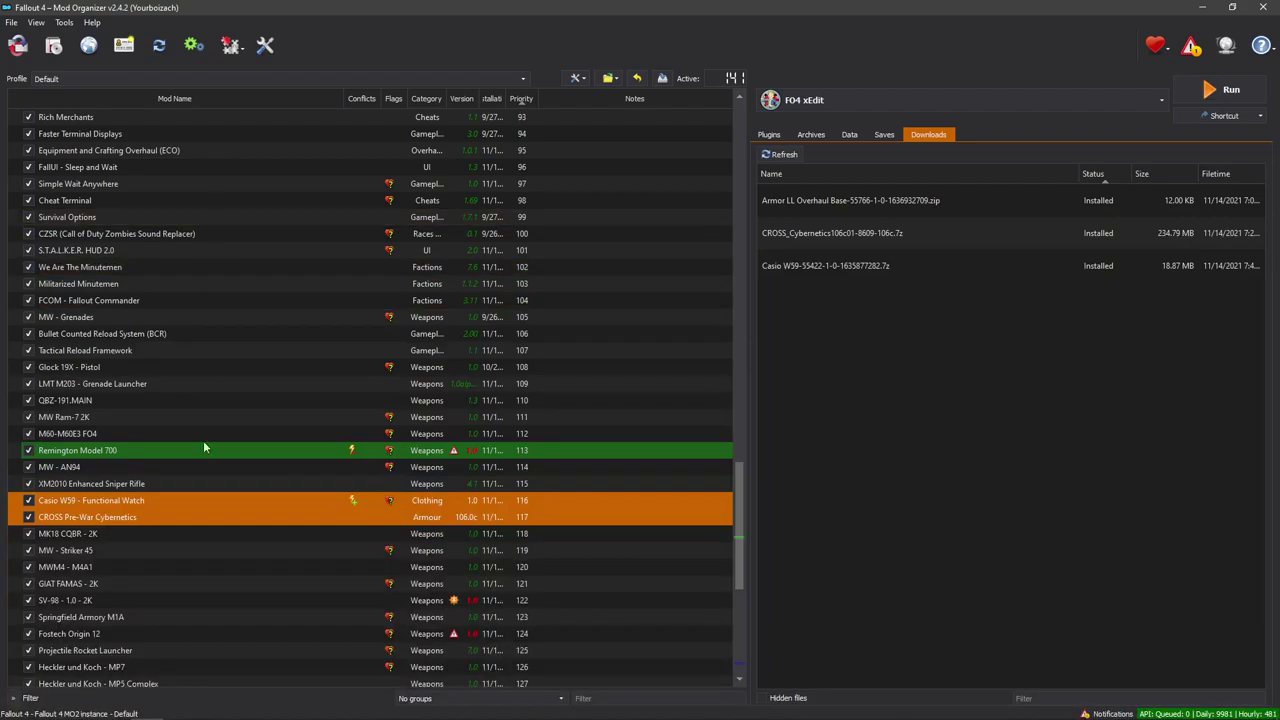
left_click_drag(216, 494, 227, 181)
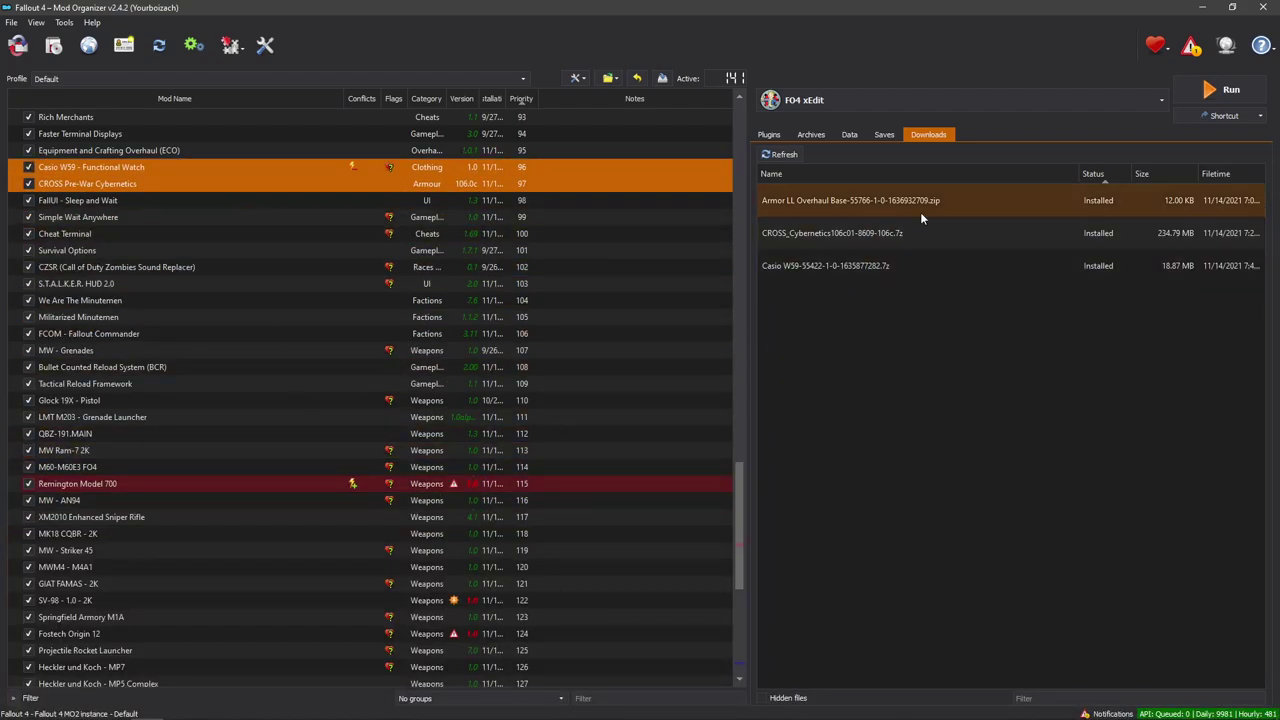
Step: In the plugin load order, place CROSS_Cybernetics.esp directly above Armor_LL_Overhaul_Base_YBZ.esp
left_click(779, 138)
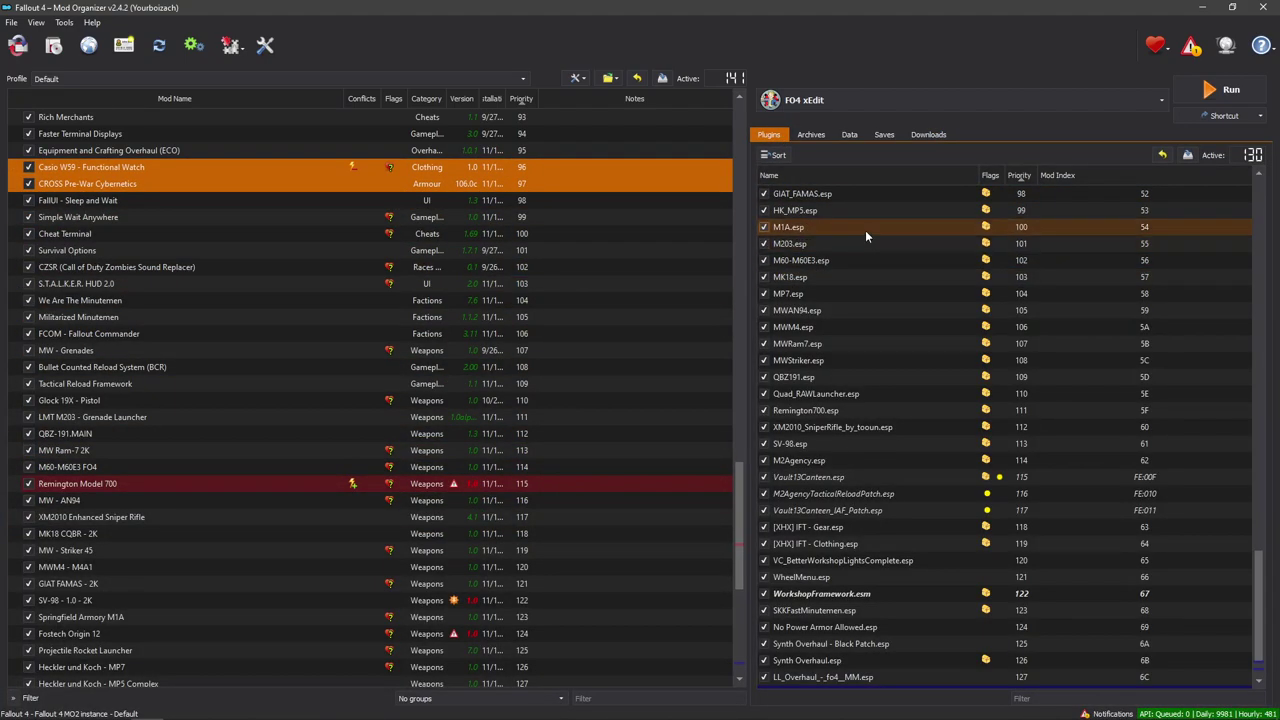
scroll(889, 394, "down", 1)
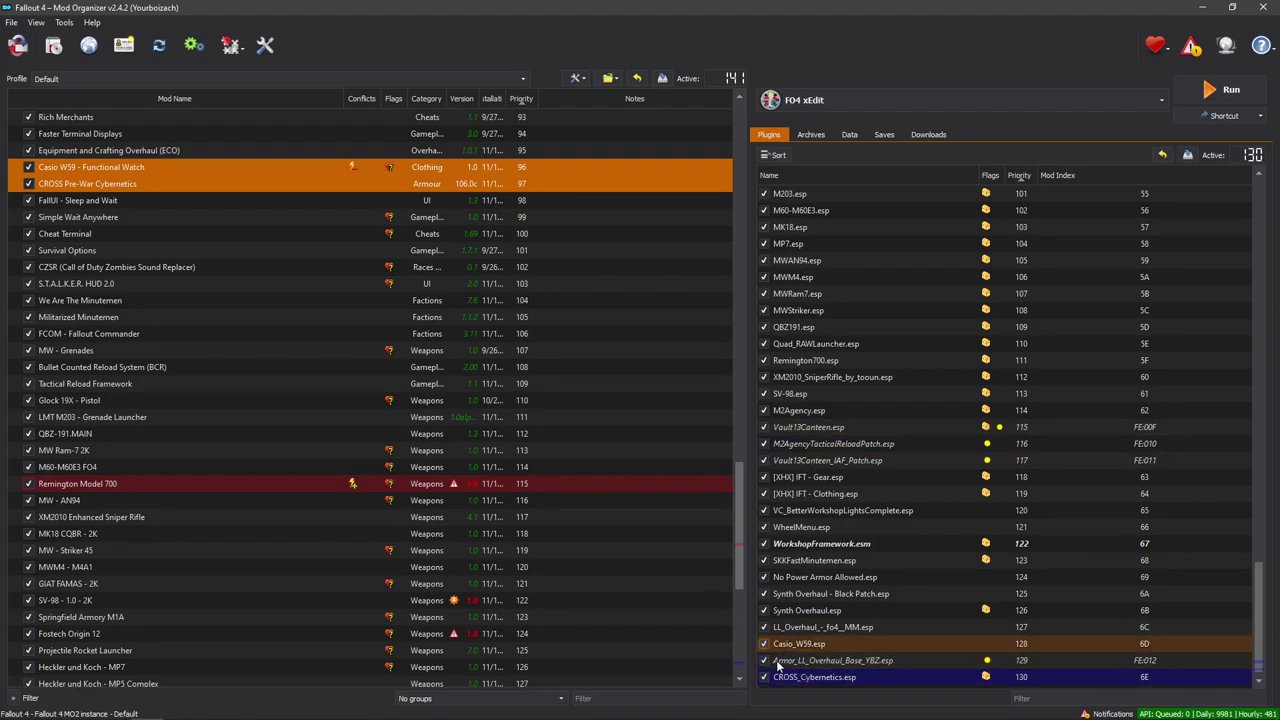
left_click(815, 660)
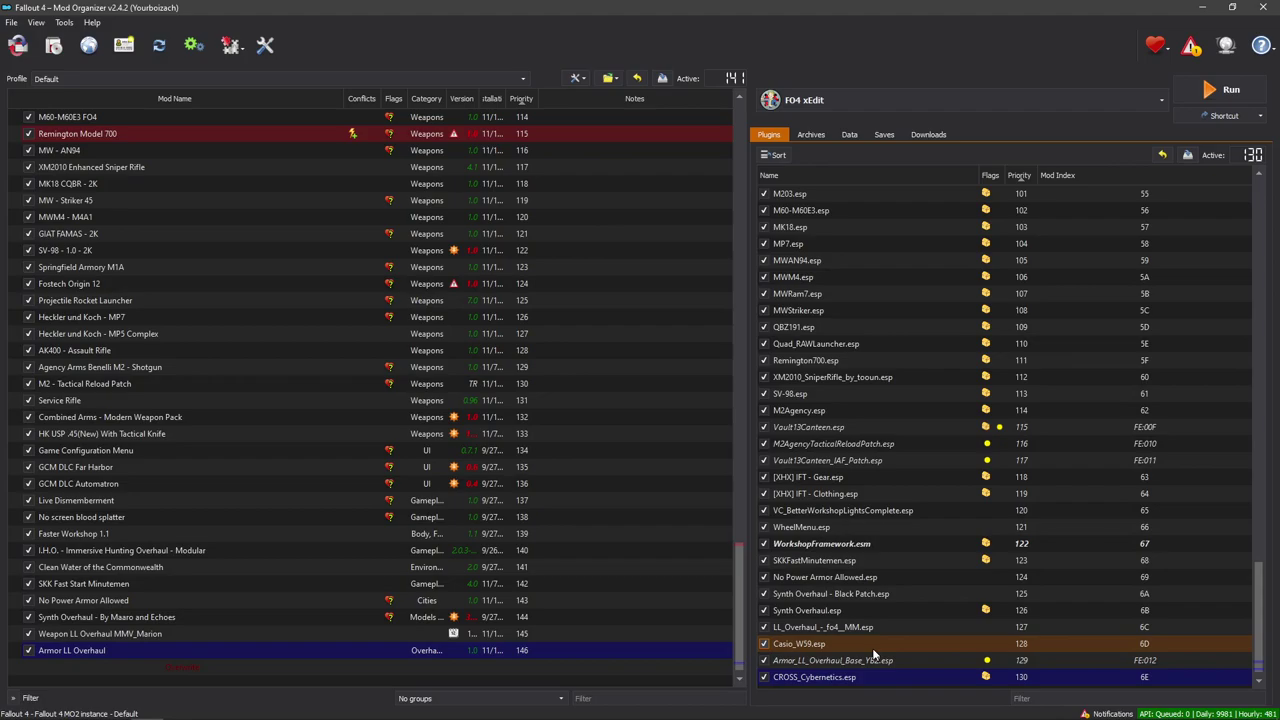
left_click_drag(986, 678, 845, 664)
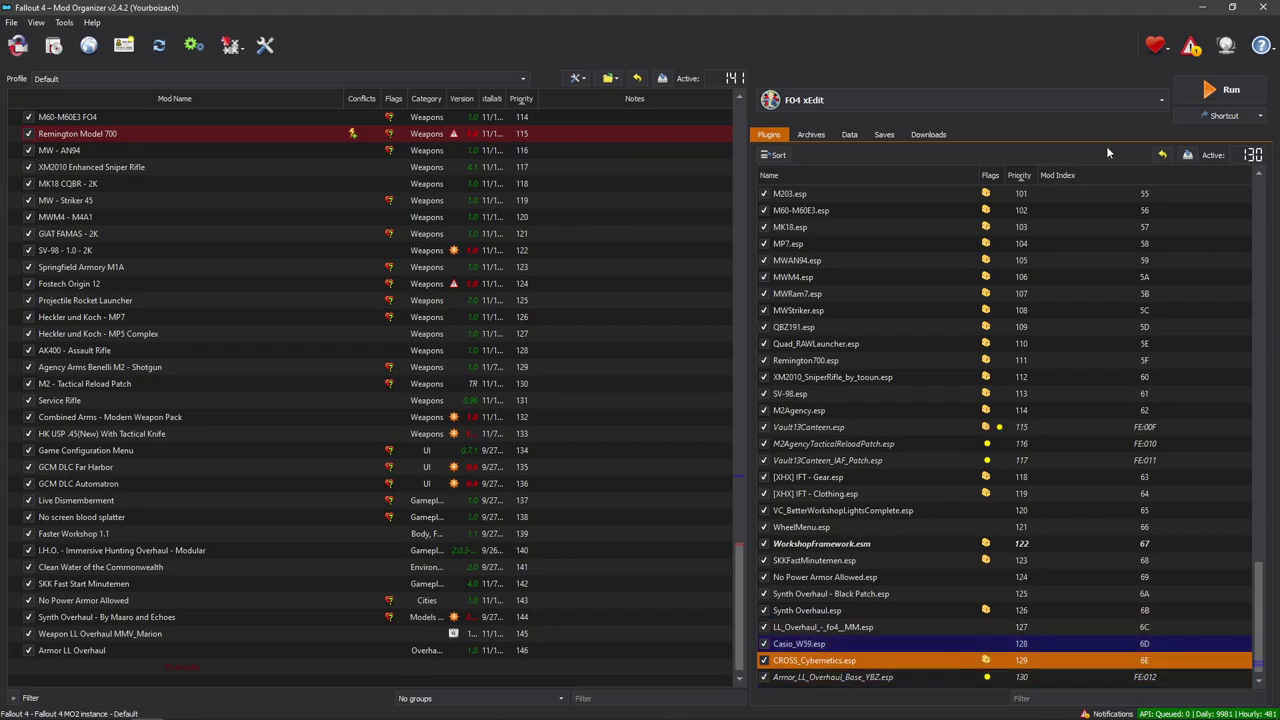
Step: Launch FO4 xEdit from Mod Organizer and deselect all modules in its module selection
left_click(882, 99)
left_click(836, 244)
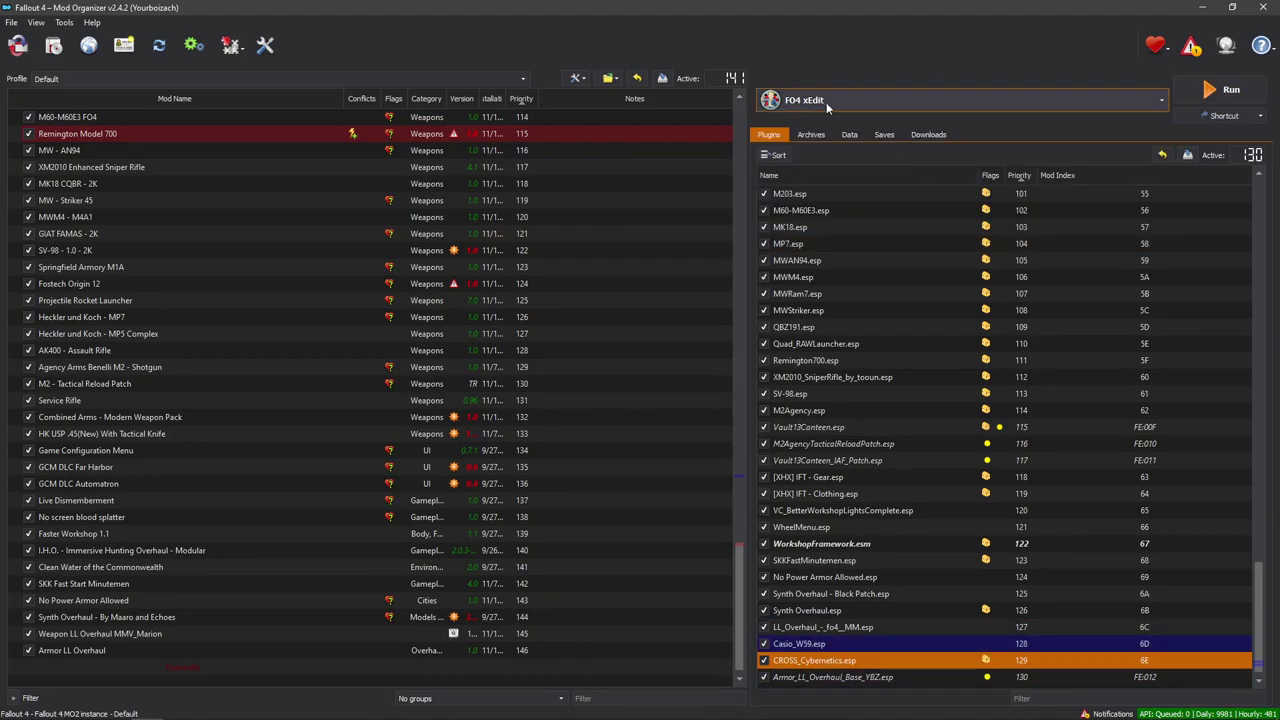
left_click(1222, 90)
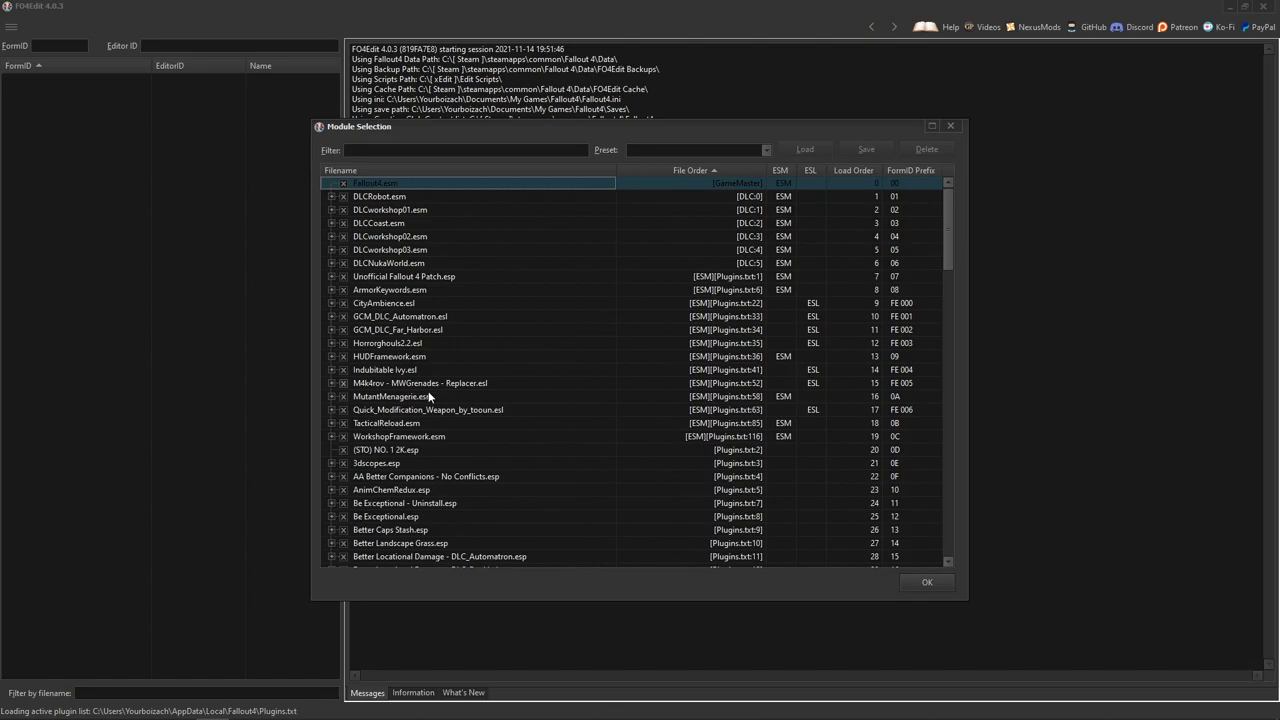
scroll(462, 402, "down", 3)
scroll(457, 407, "down", 3)
right_click(416, 356)
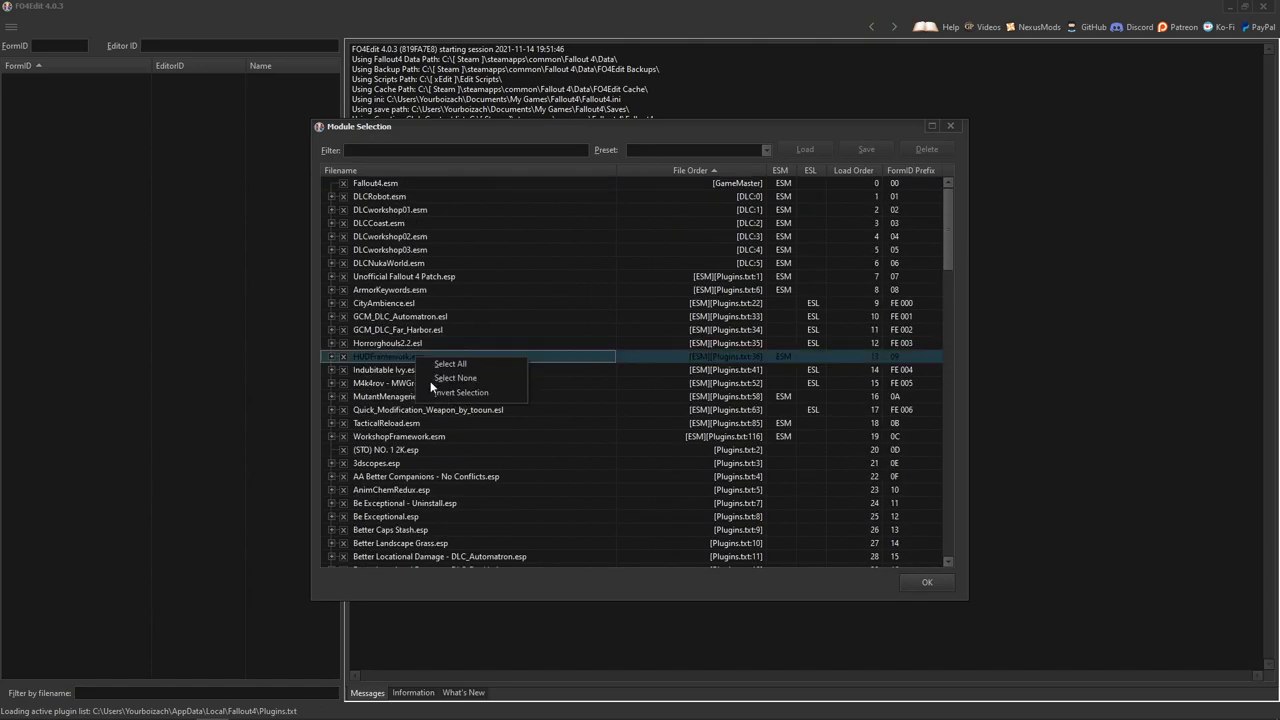
left_click(459, 378)
Step: Load only Armor_LL_Overhaul_Base_YBZ.esp, CROSS_Cybernetics.esp and Casio_W59.esp
scroll(400, 390, "down", 7)
scroll(393, 397, "down", 20)
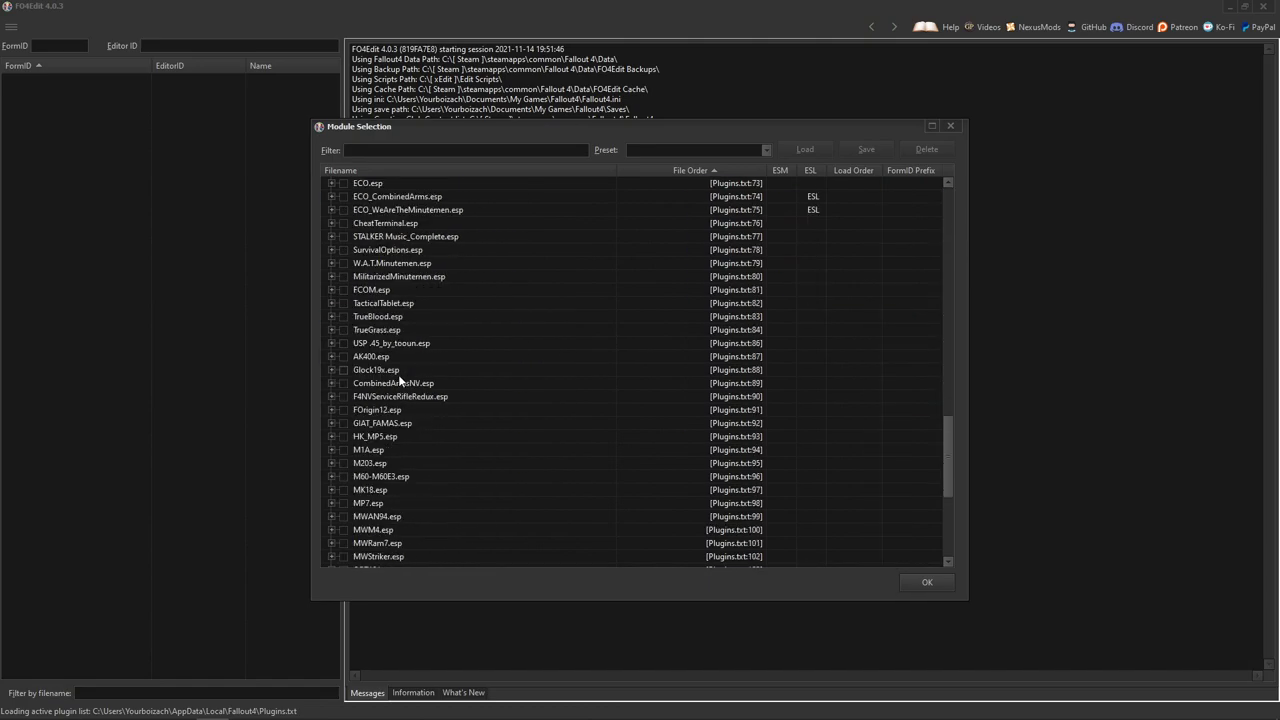
left_click(343, 561)
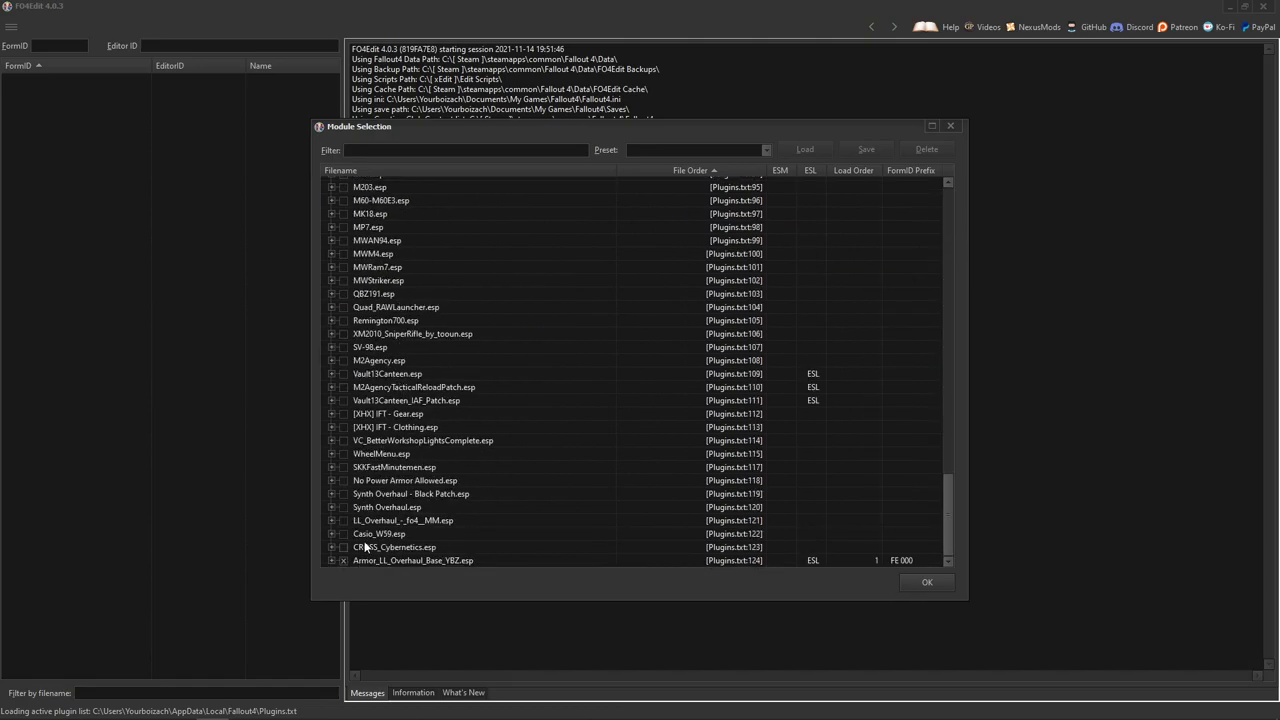
left_click(343, 547)
left_click(343, 534)
key("Return")
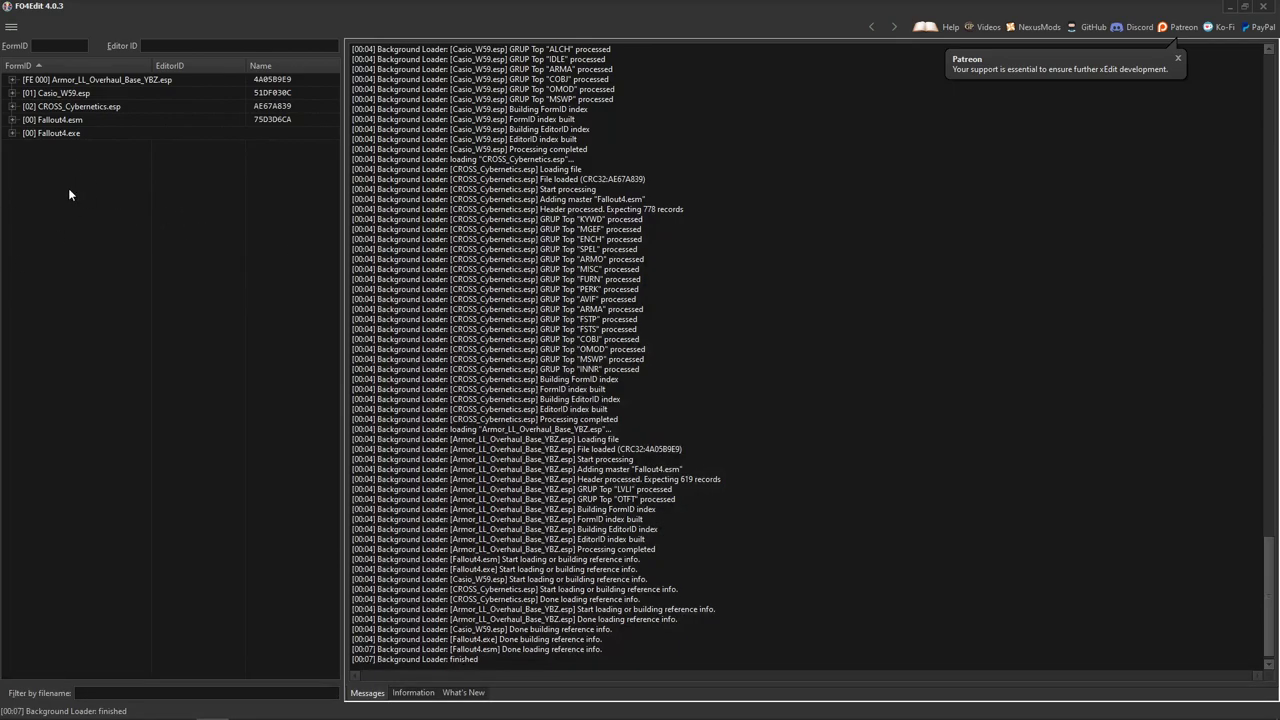
Step: Expand the Leveled Item records of Armor_LL_Overhaul_Base_YBZ.esp and open the custom Torso list near their end
left_click(12, 80)
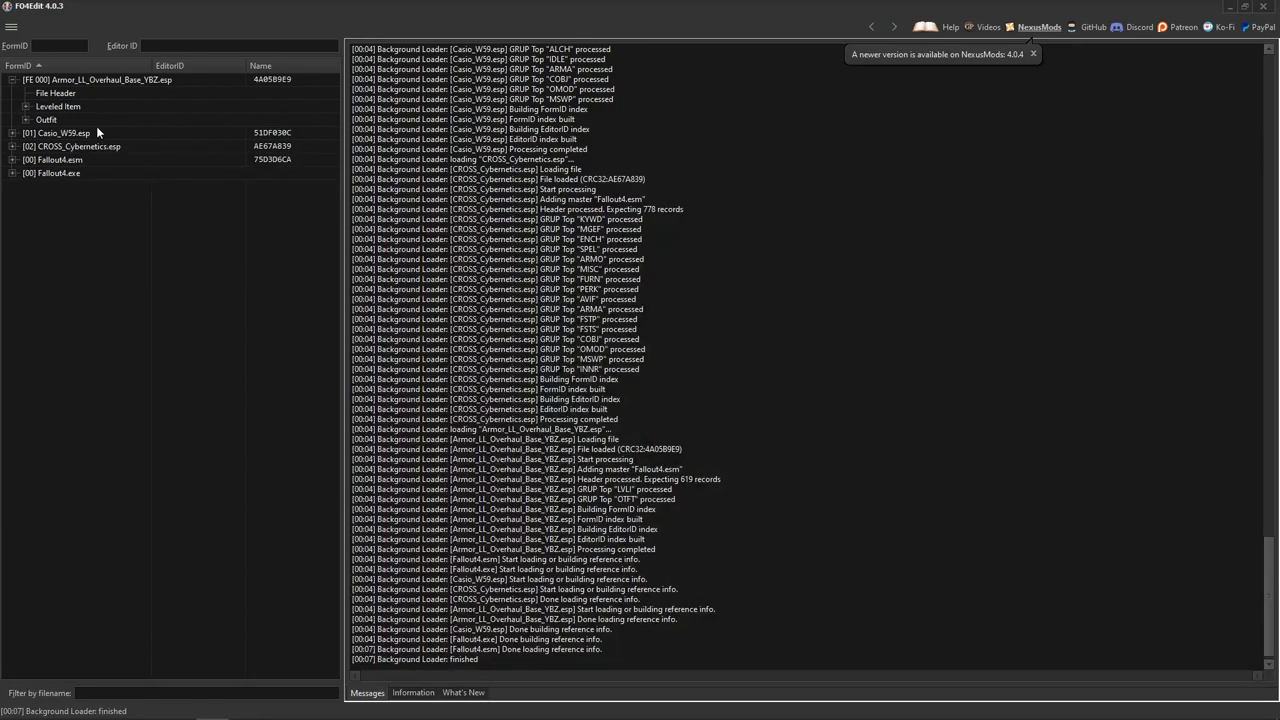
left_click(26, 107)
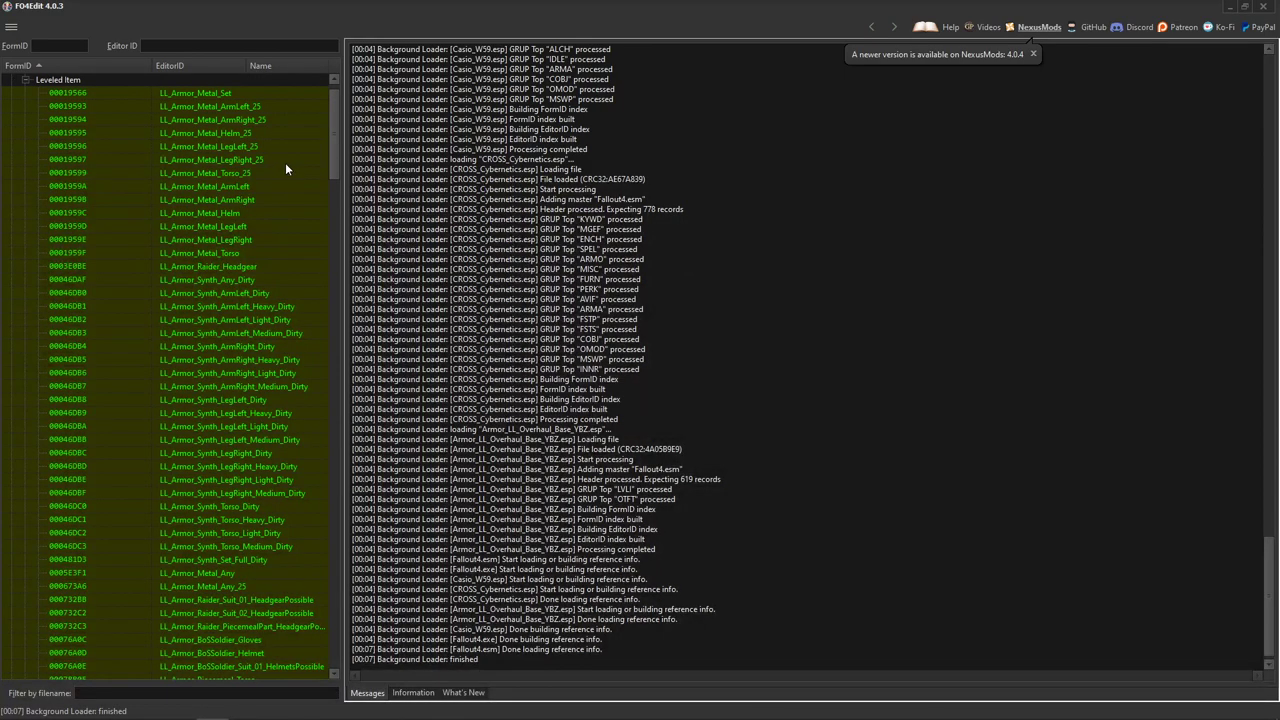
left_click_drag(336, 102, 338, 600)
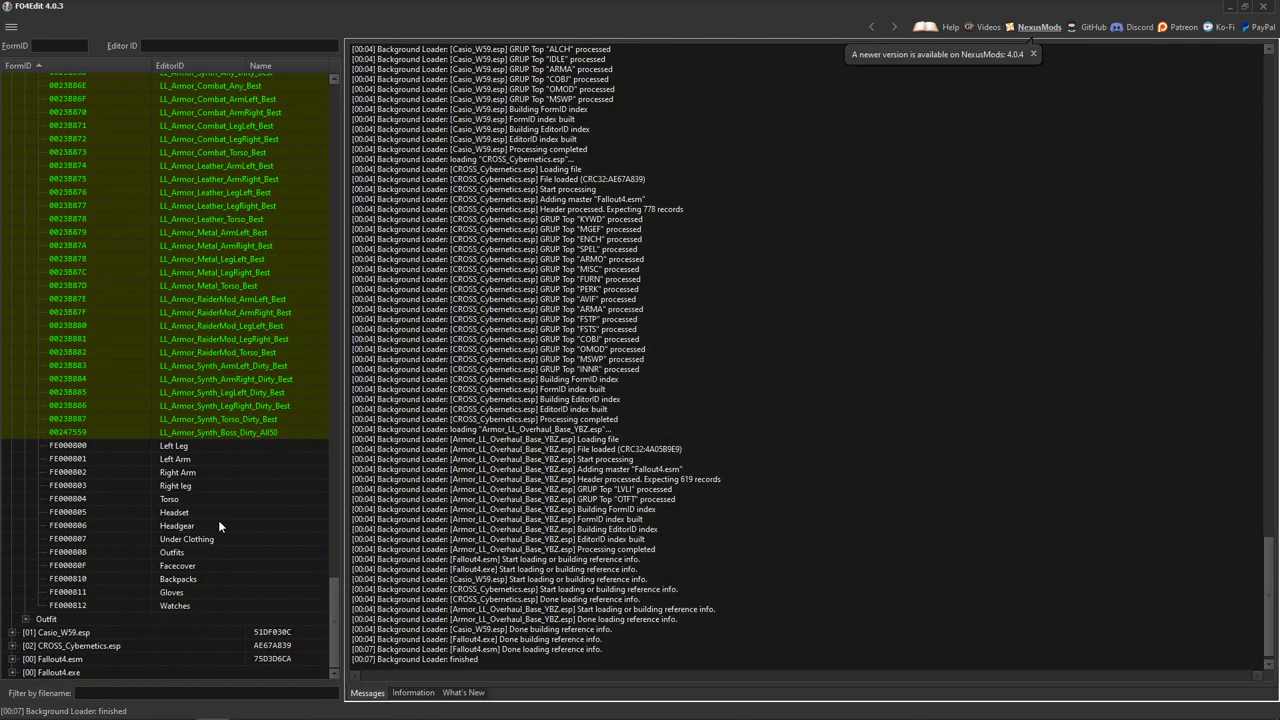
left_click(171, 498)
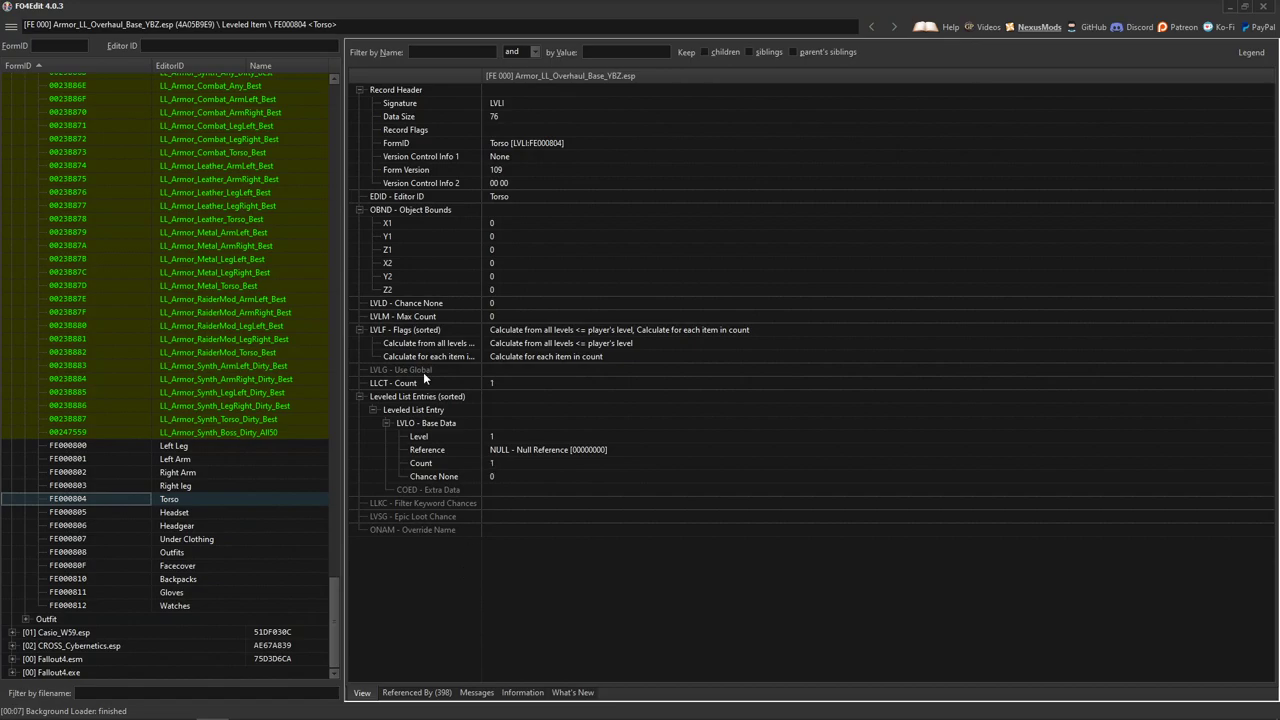
Step: Examine which records reference the Torso leveled list and inspect the Reference field of its list entry
left_click(418, 692)
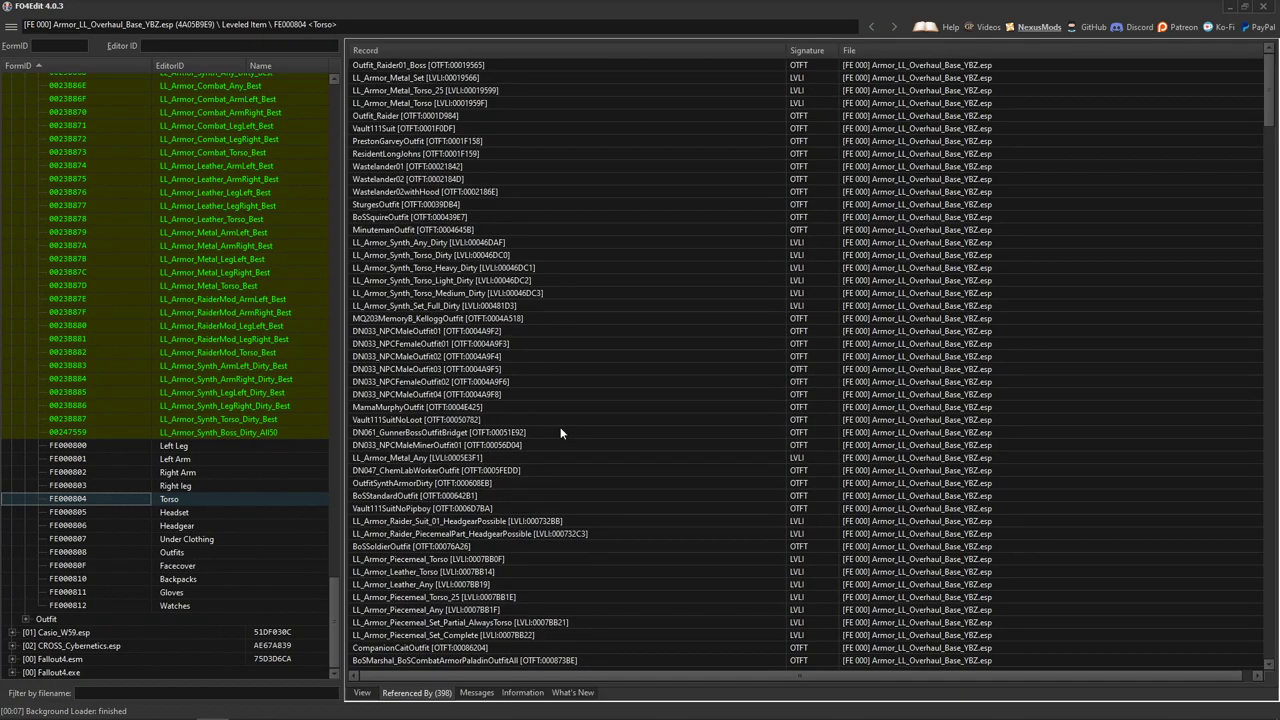
left_click(366, 695)
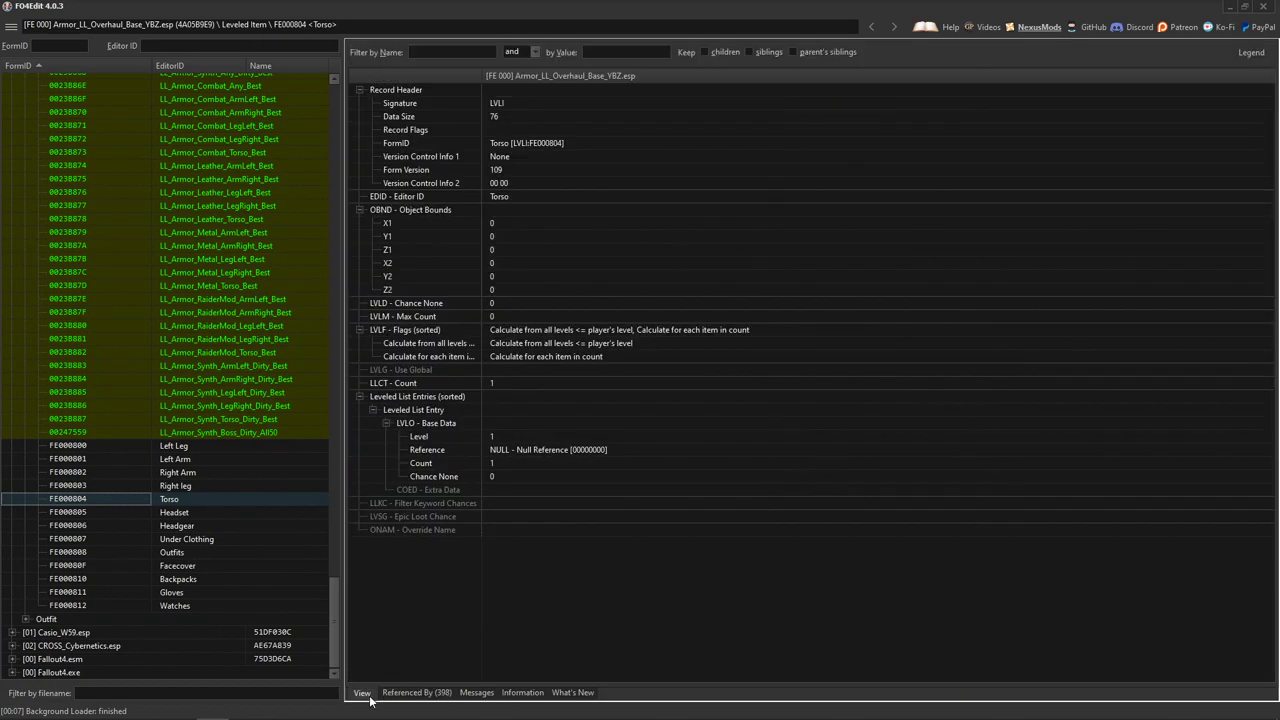
left_click(520, 449)
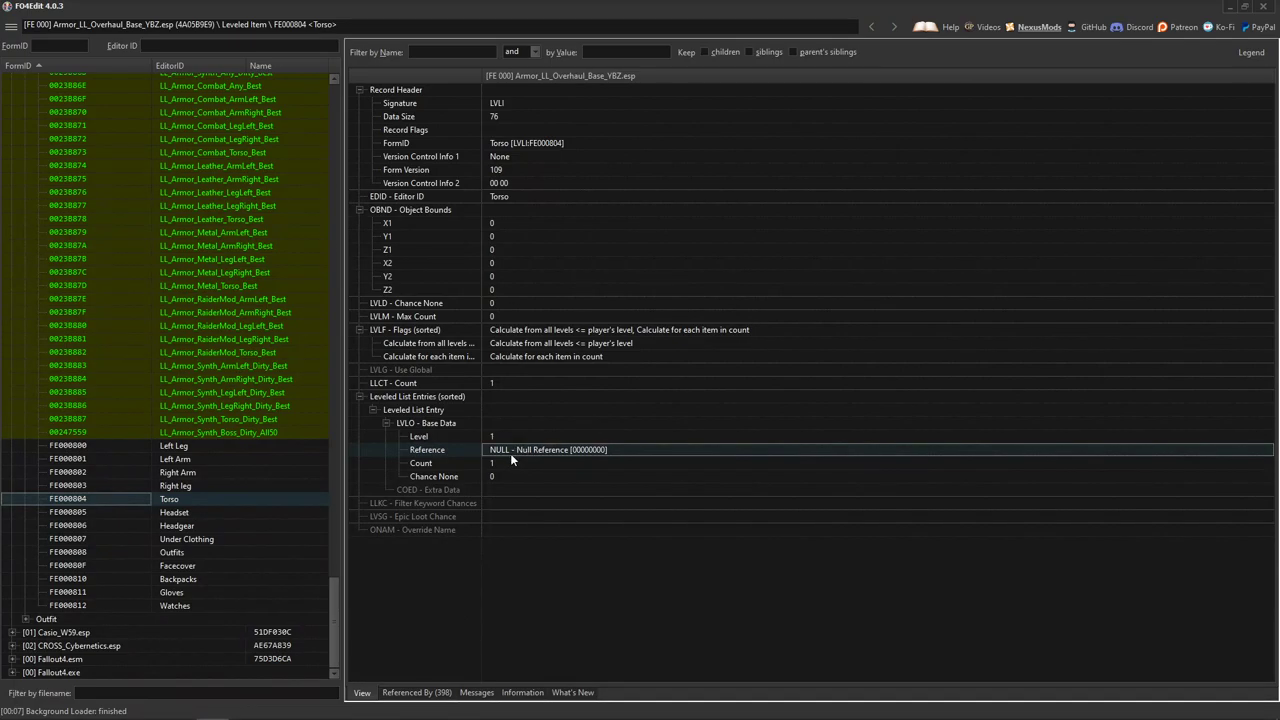
left_click(400, 693)
left_click(362, 692)
Step: View the Headset and Torso lists, and select the Left Leg through Right leg lists for side-by-side comparison
left_click(175, 512)
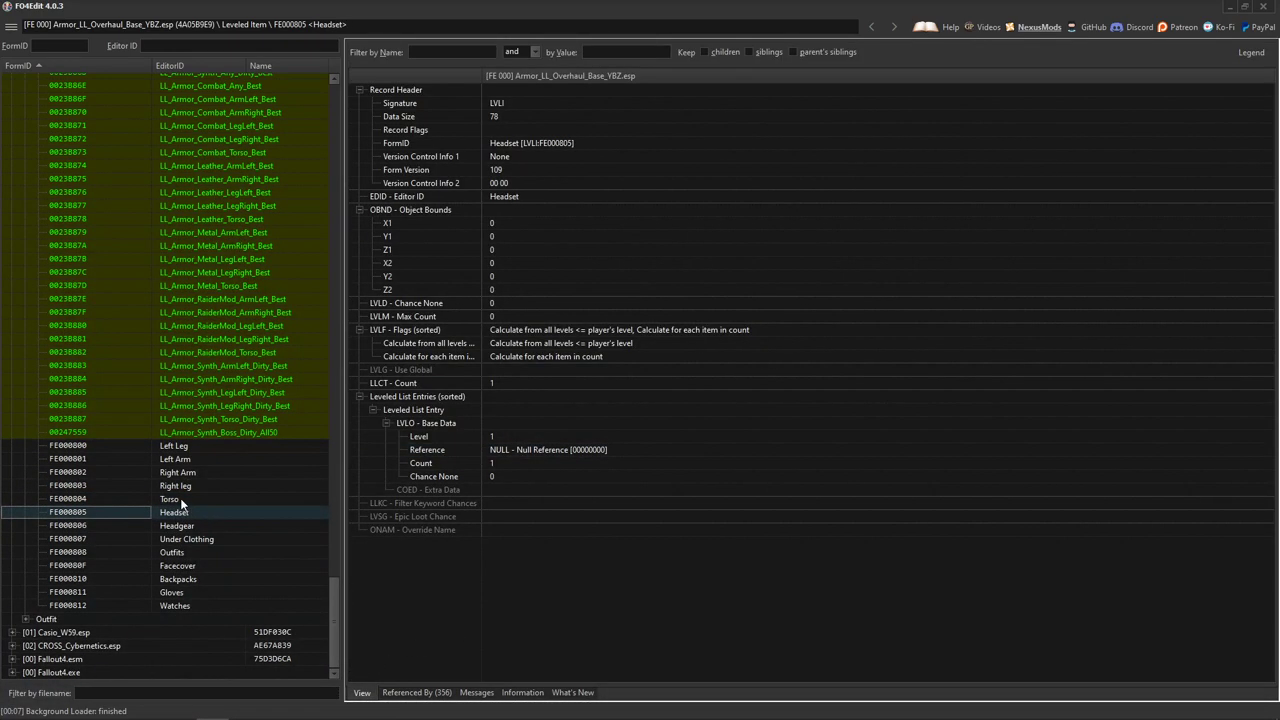
left_click(181, 500)
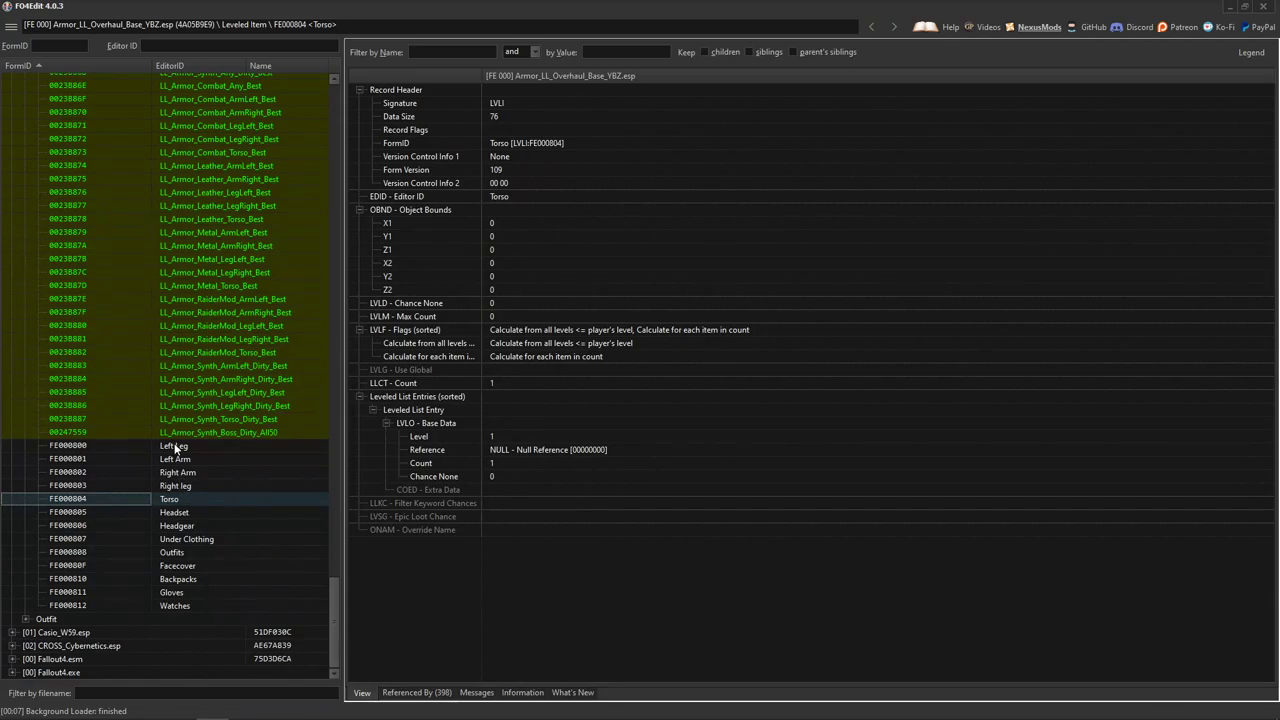
left_click(175, 447)
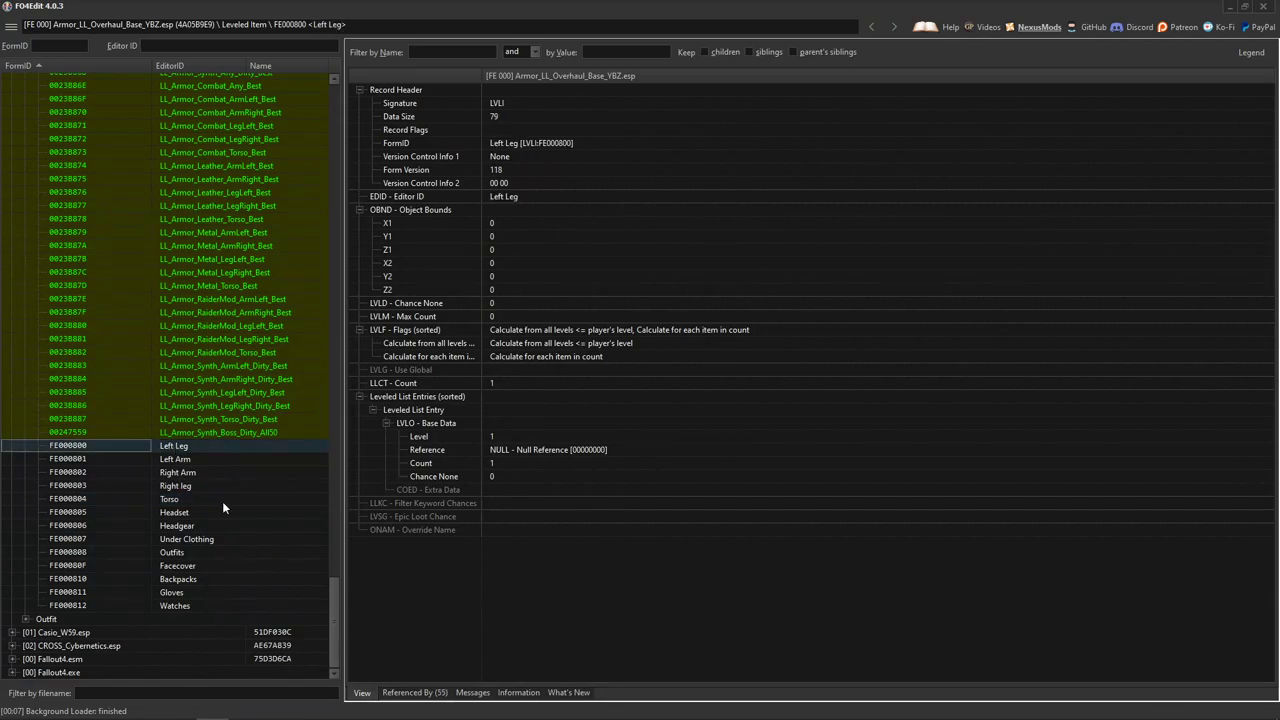
left_click(169, 487, "shift")
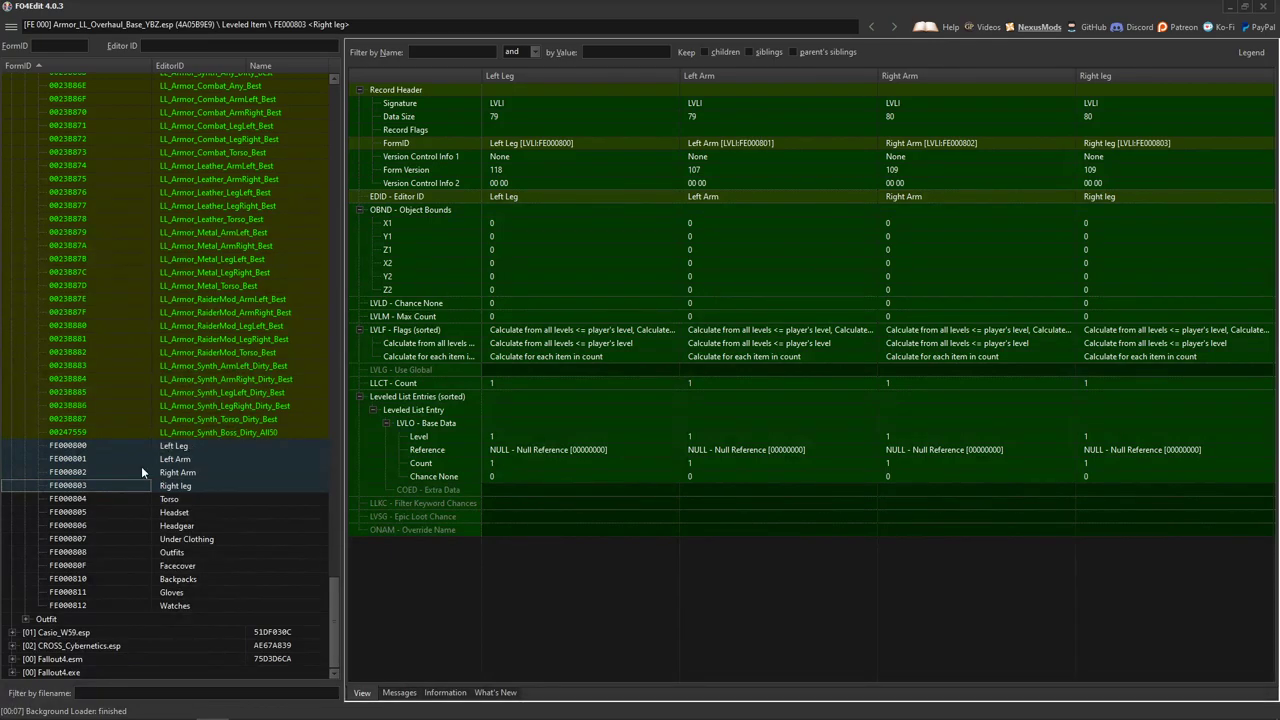
Step: View the Torso, Headgear, Under Clothing, Outfits and Watches leveled lists of Armor_LL_Overhaul_Base_YBZ.esp in turn
left_click(172, 501)
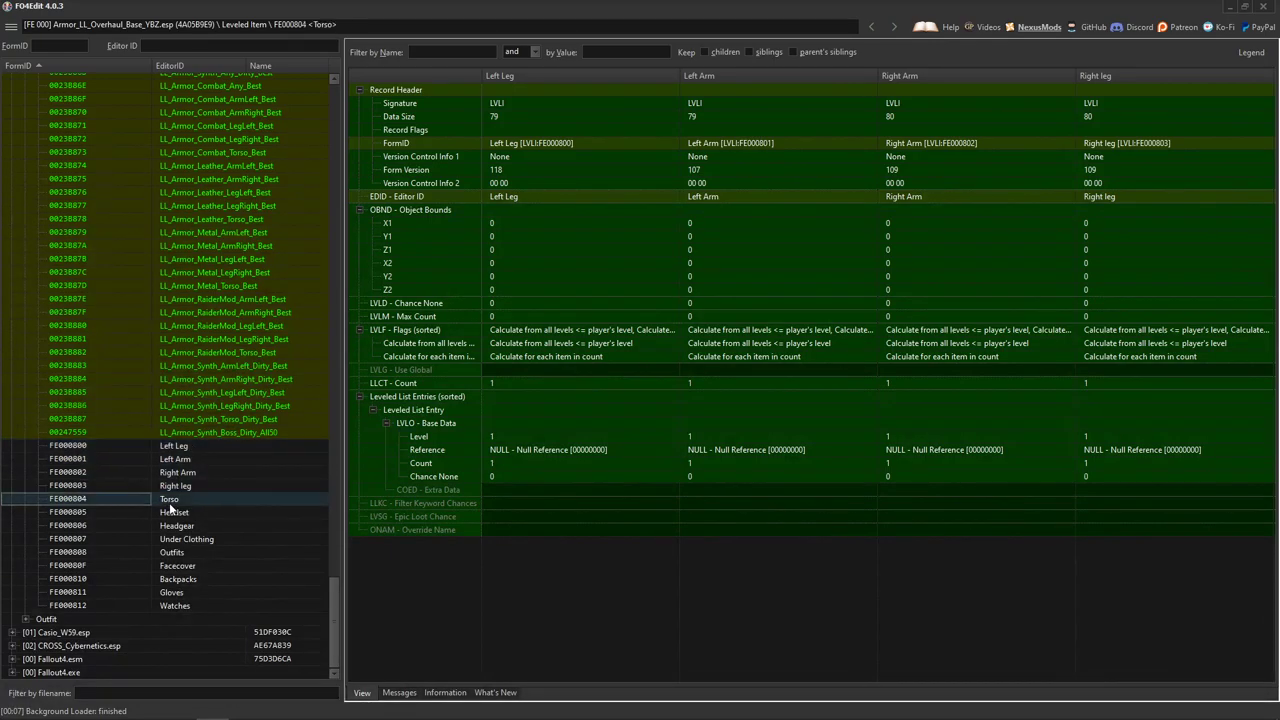
left_click(180, 526)
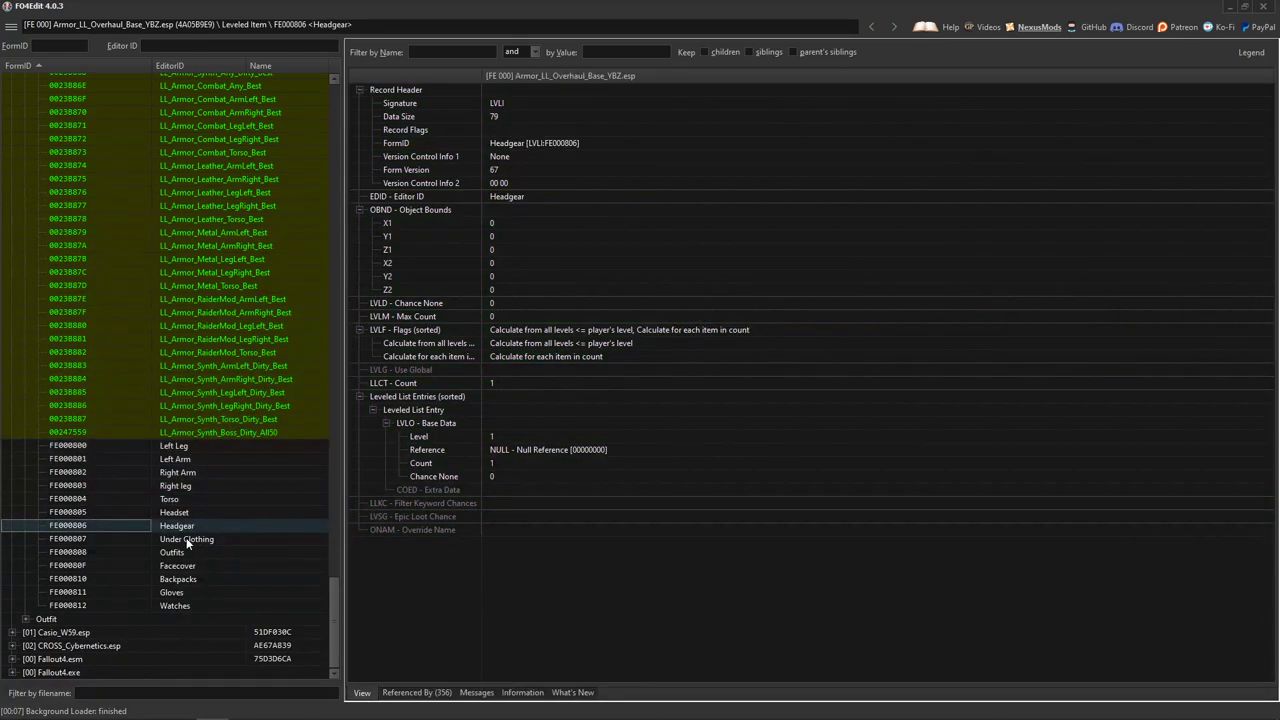
left_click(186, 538)
left_click(180, 552)
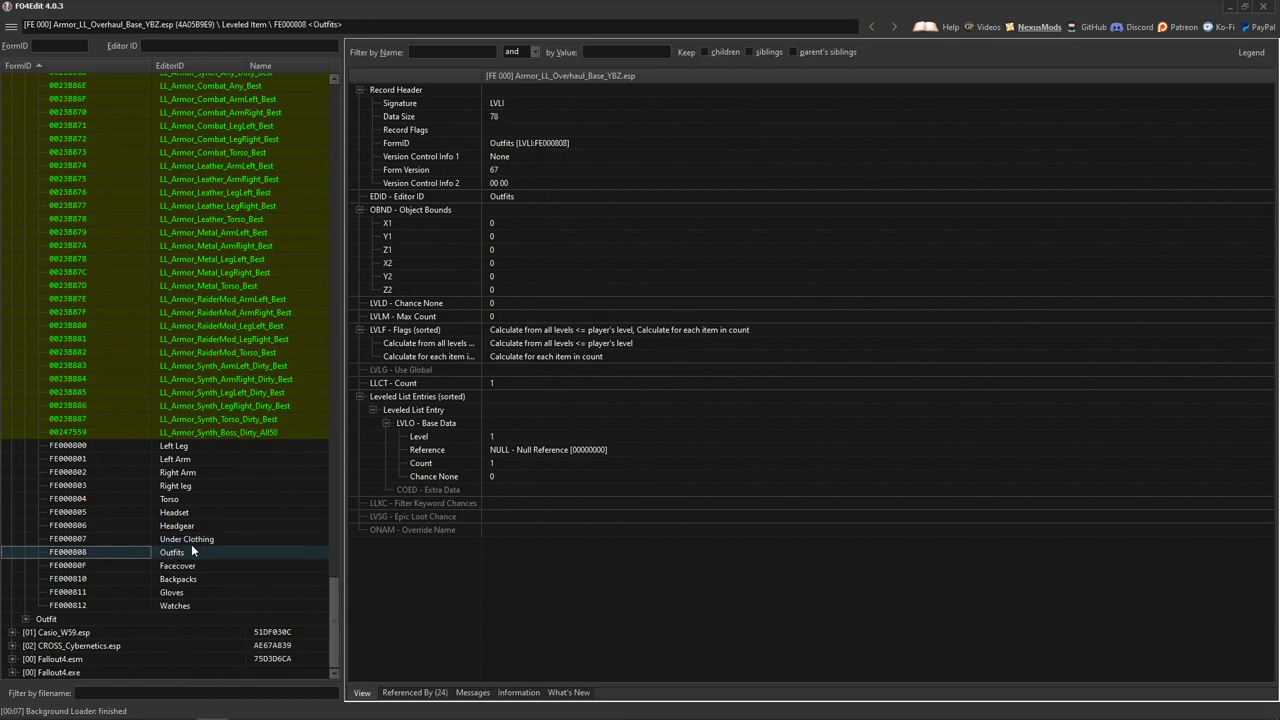
left_click(173, 607)
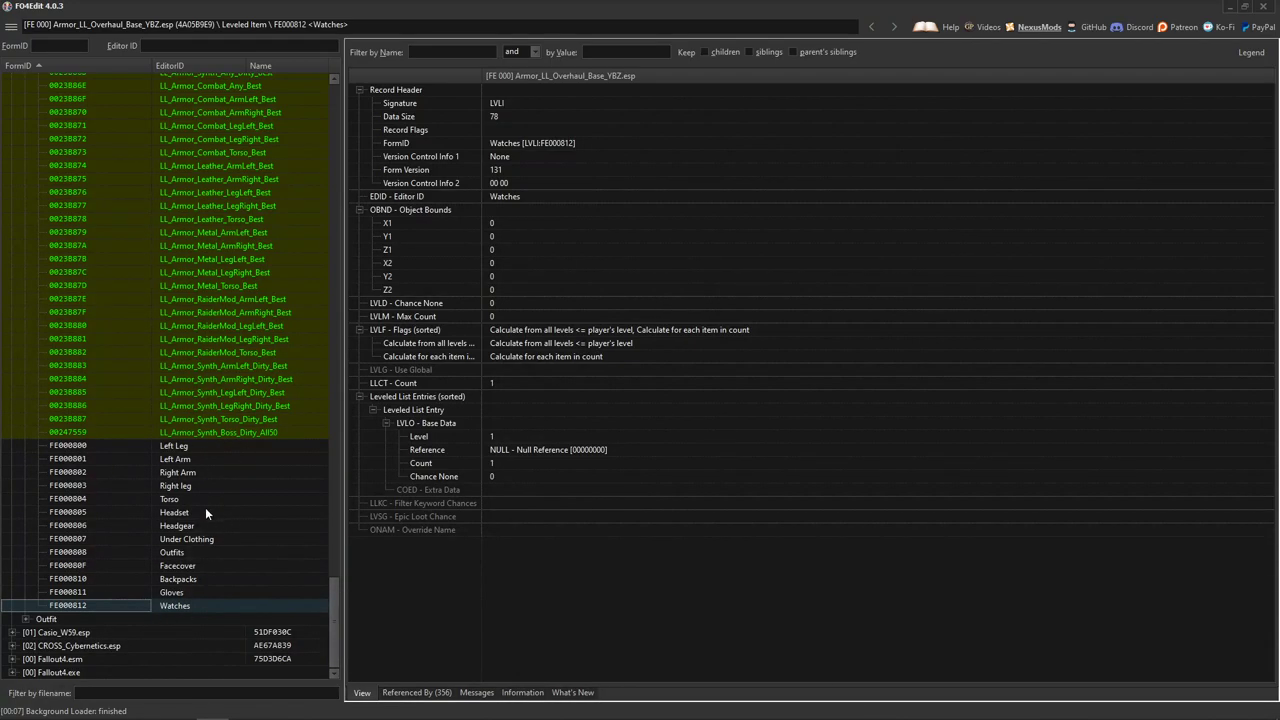
Step: Add another blank leveled list entry to the Torso leveled list
left_click(169, 500)
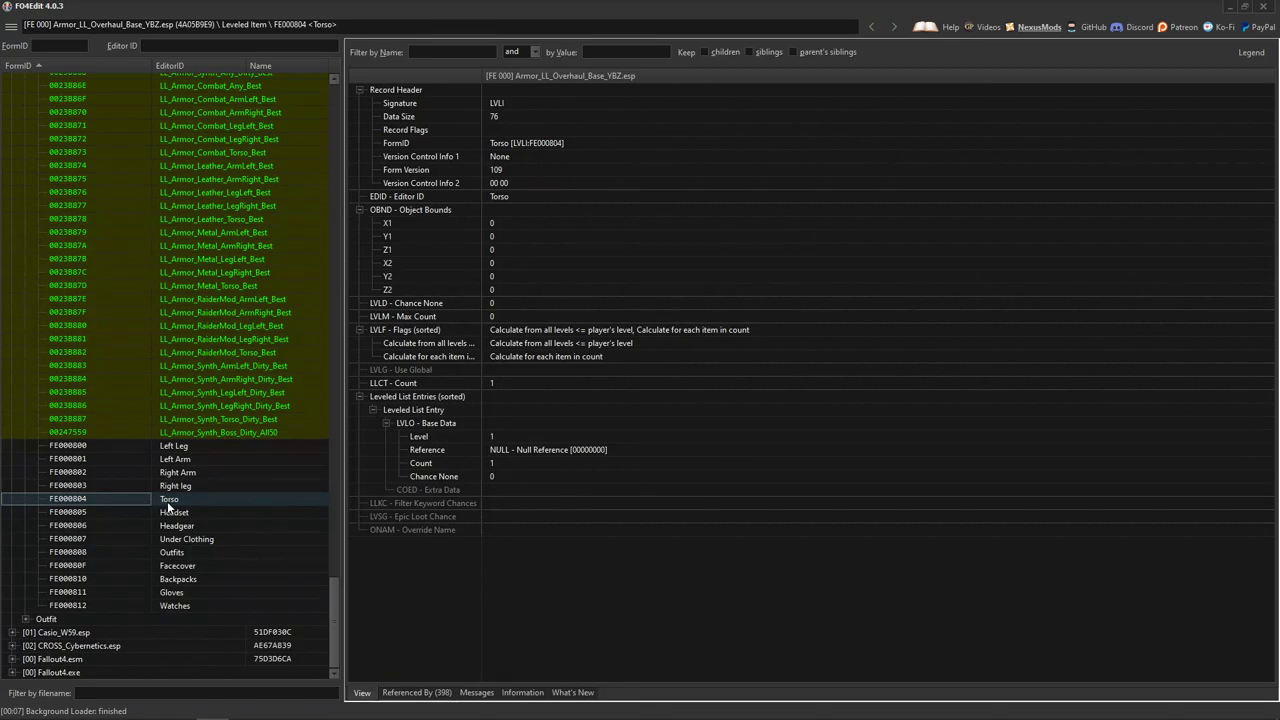
left_click(516, 449)
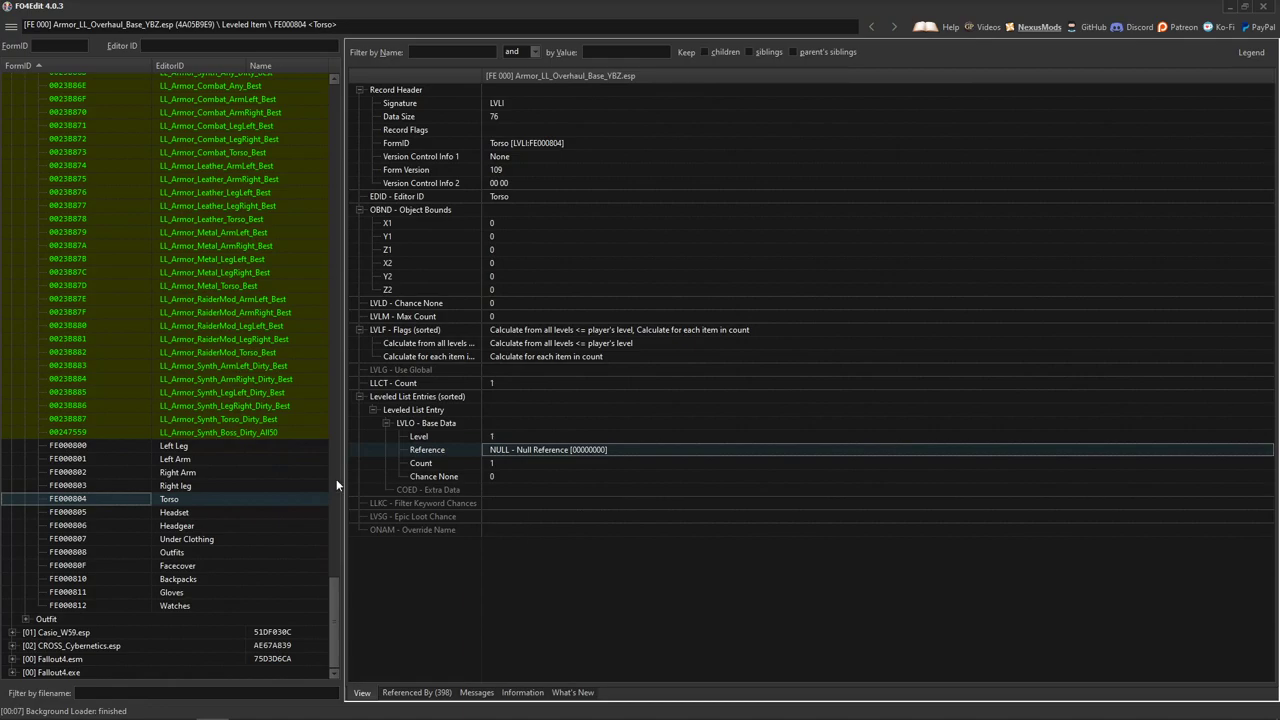
left_click_drag(336, 582, 332, 610)
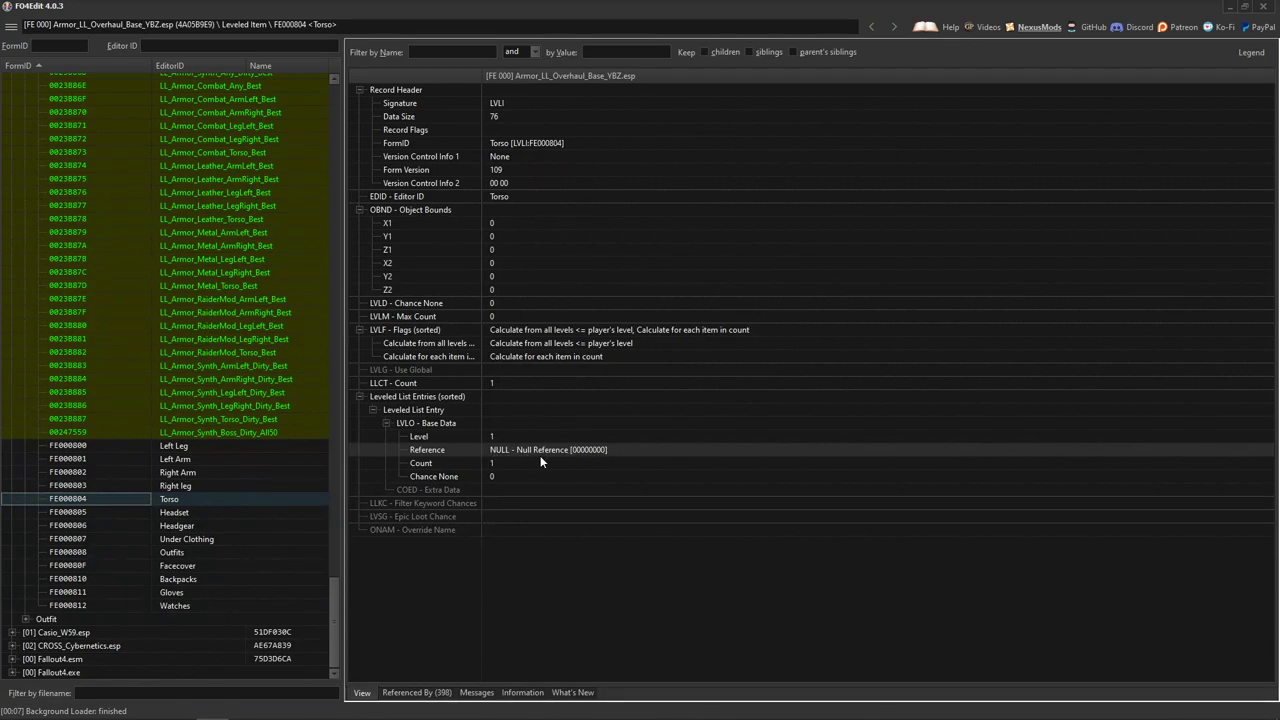
right_click(484, 396)
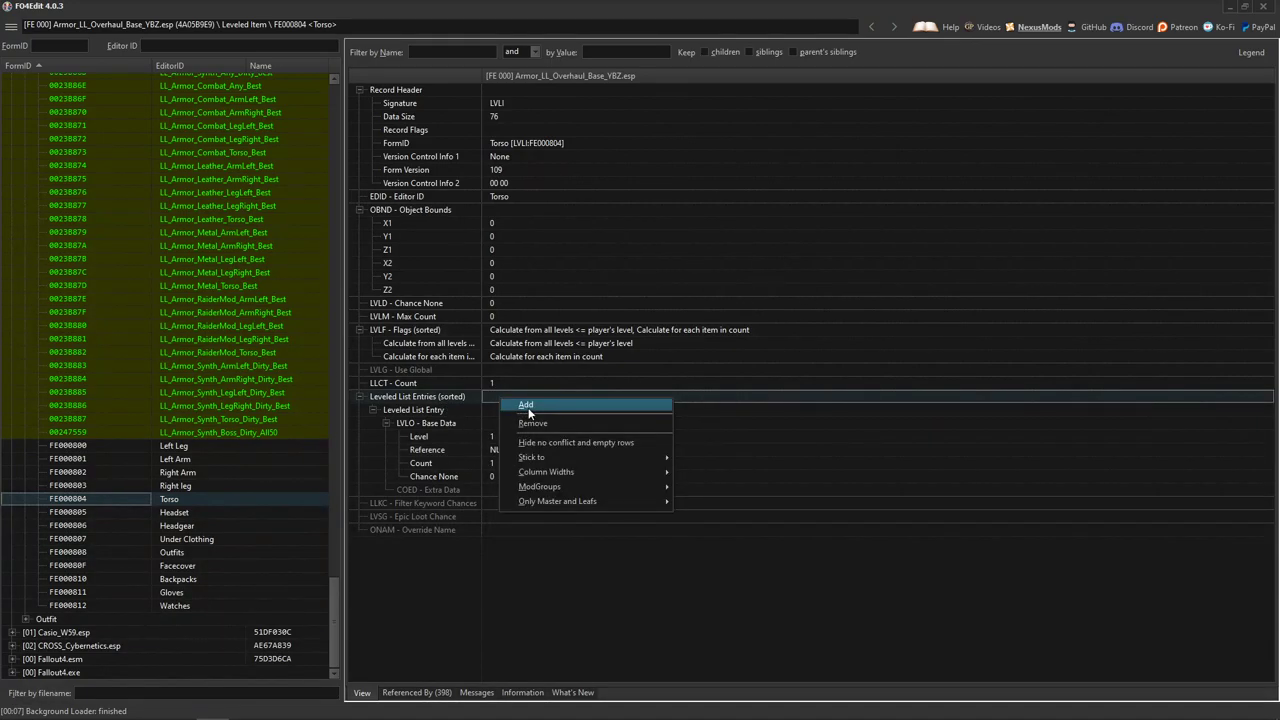
left_click(530, 406)
left_click(715, 443)
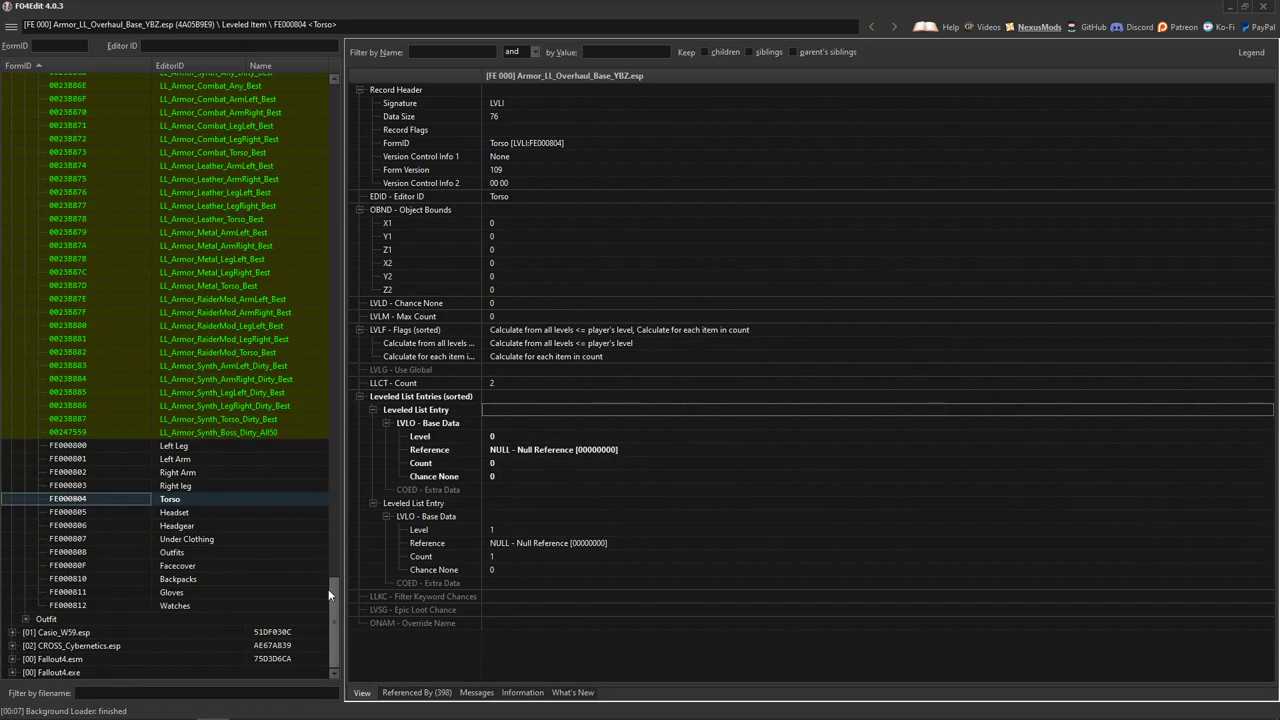
Step: Collapse Armor_LL_Overhaul_Base_YBZ.esp and expand the Armor records of Casio_W59.esp
left_click_drag(335, 591, 326, 94)
left_click(26, 106)
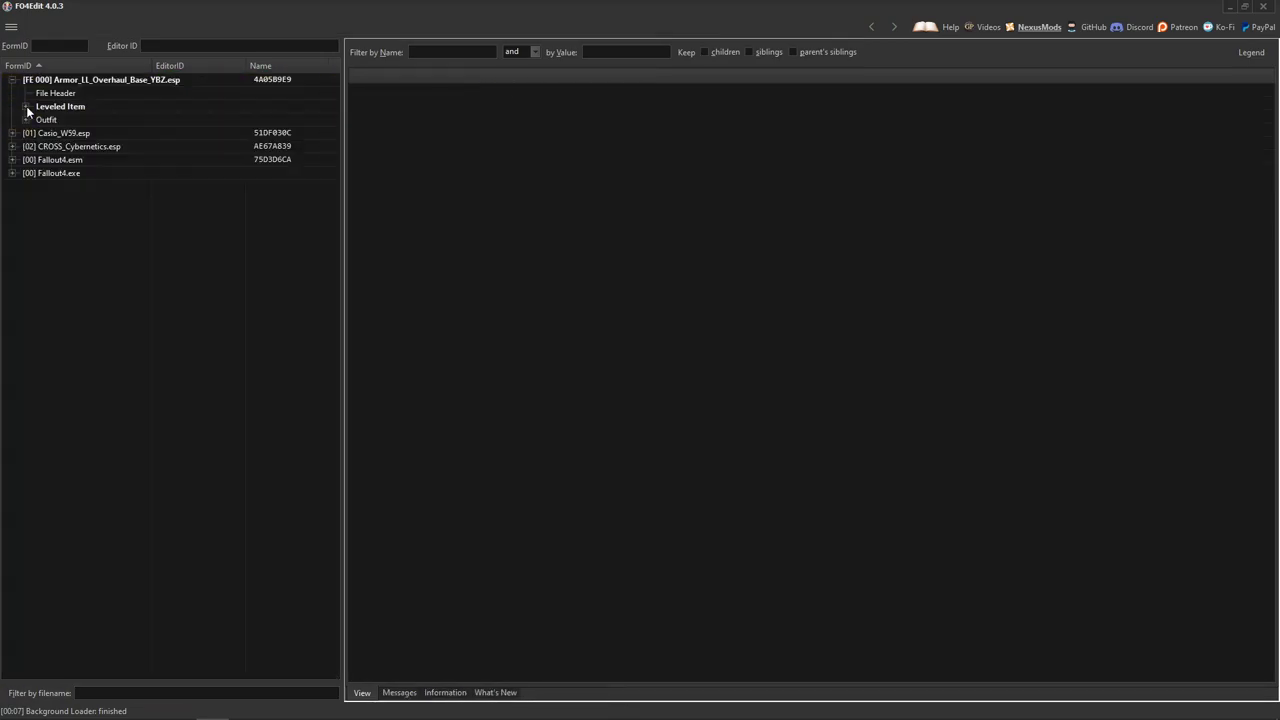
left_click(12, 81)
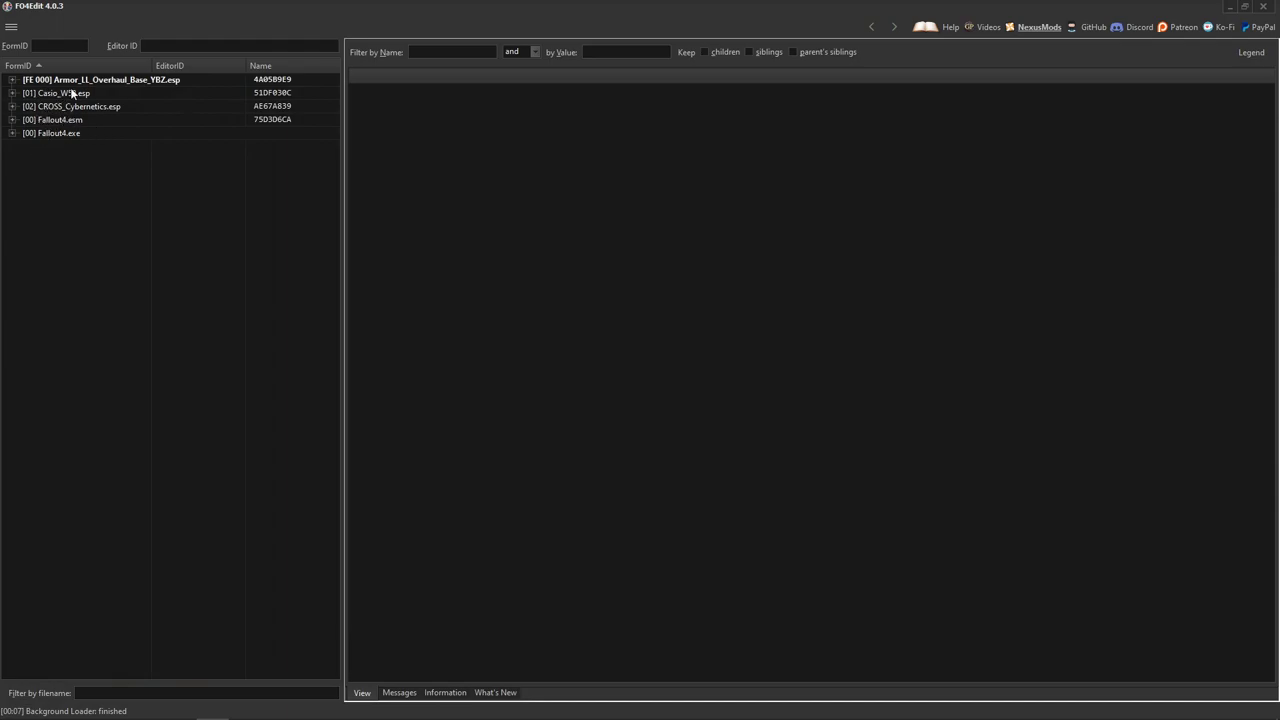
left_click(20, 93)
left_click(12, 93)
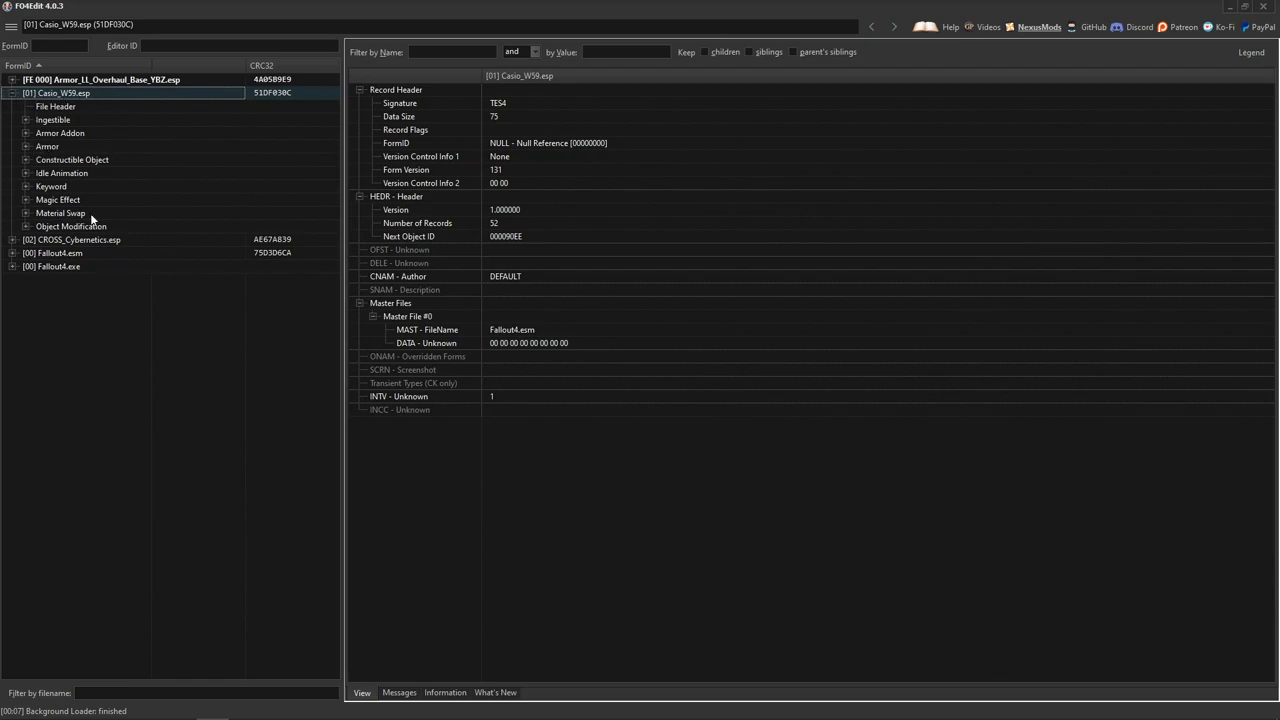
left_click(25, 146)
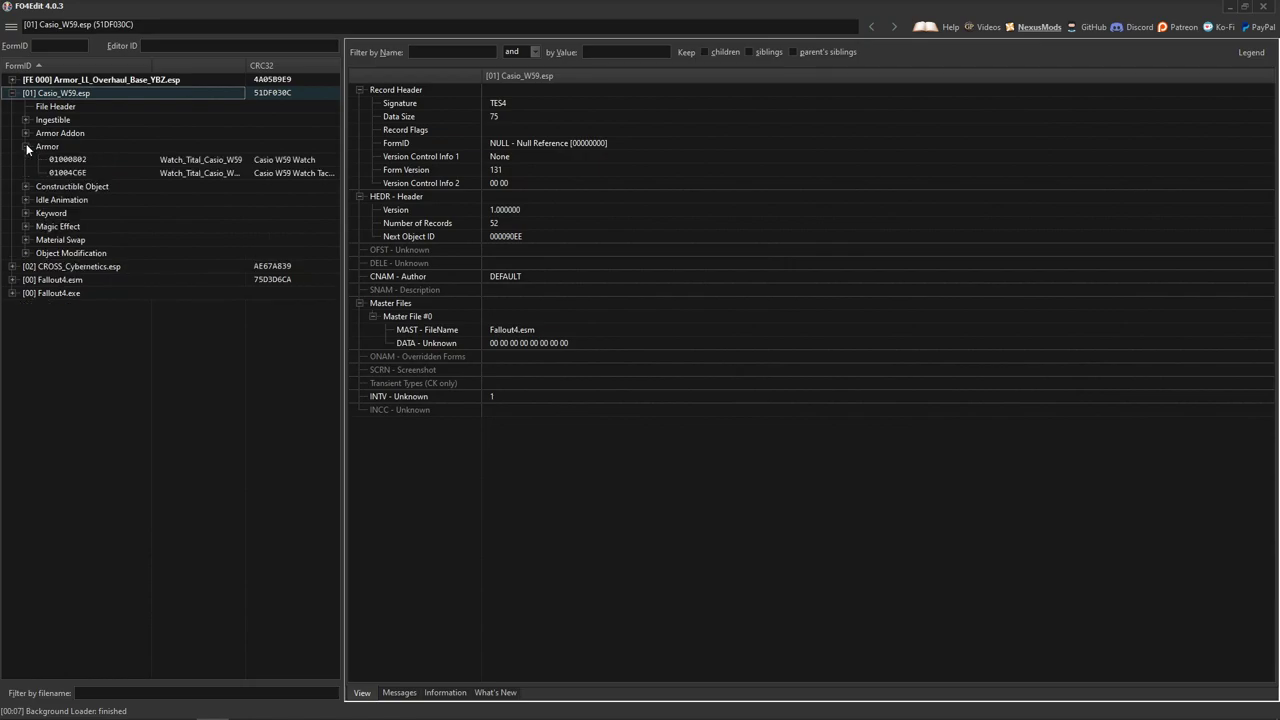
Step: Compare the Casio W59 Watch and Casio W59 Watch Tactical armor records, checking their FormIDs and Editor IDs
left_click(208, 172)
left_click(206, 159)
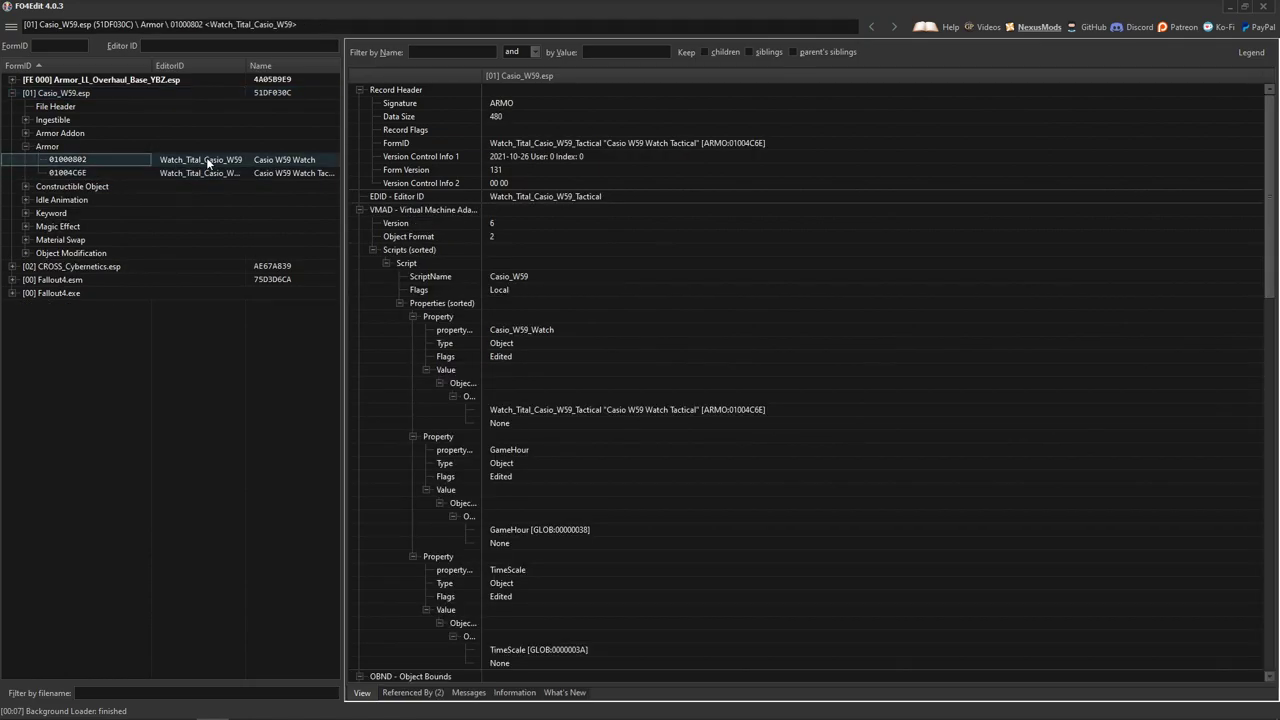
left_click(214, 177)
left_click(205, 160)
left_click(206, 173)
left_click(205, 160)
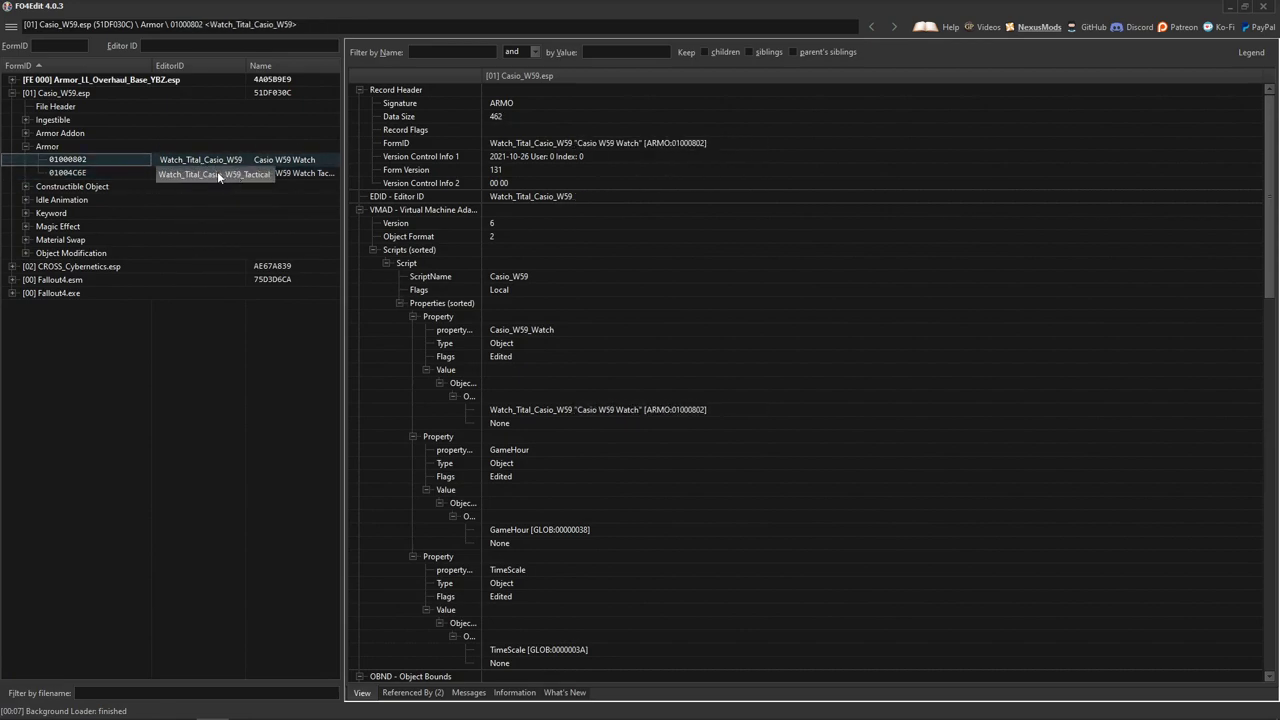
left_click(200, 173)
left_click(205, 160)
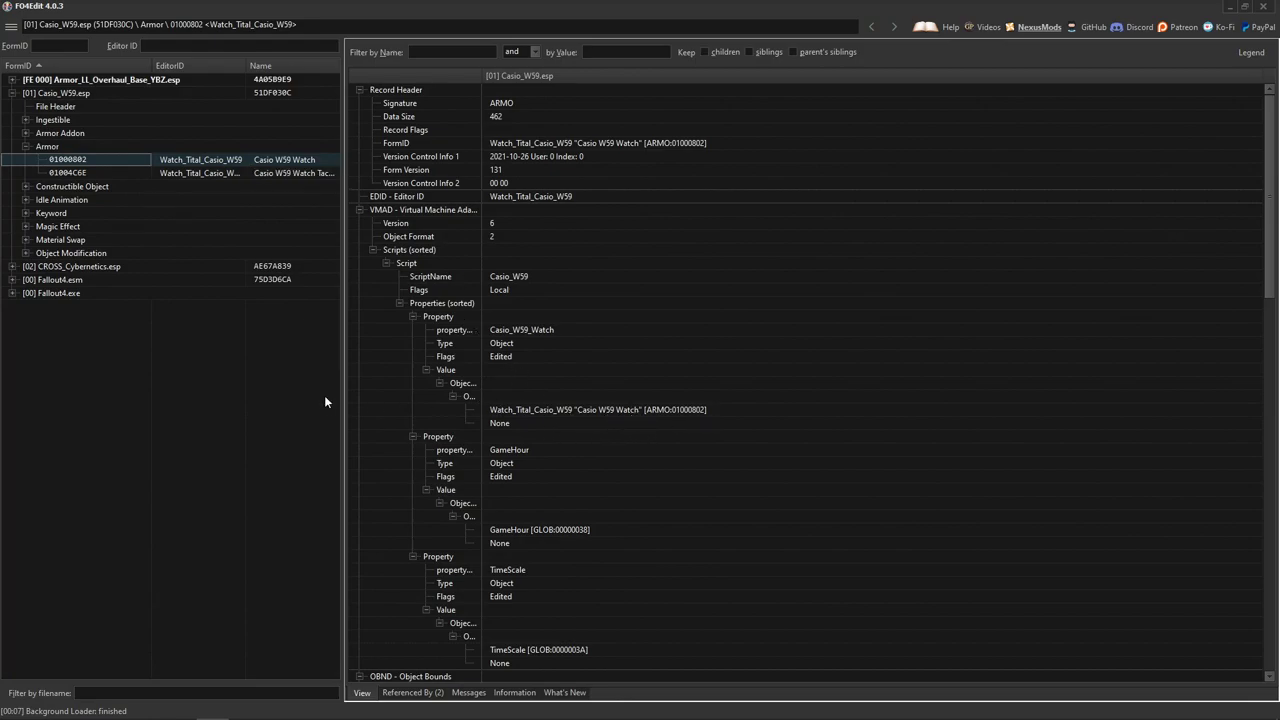
left_click(250, 172)
left_click(194, 159)
left_click(320, 172)
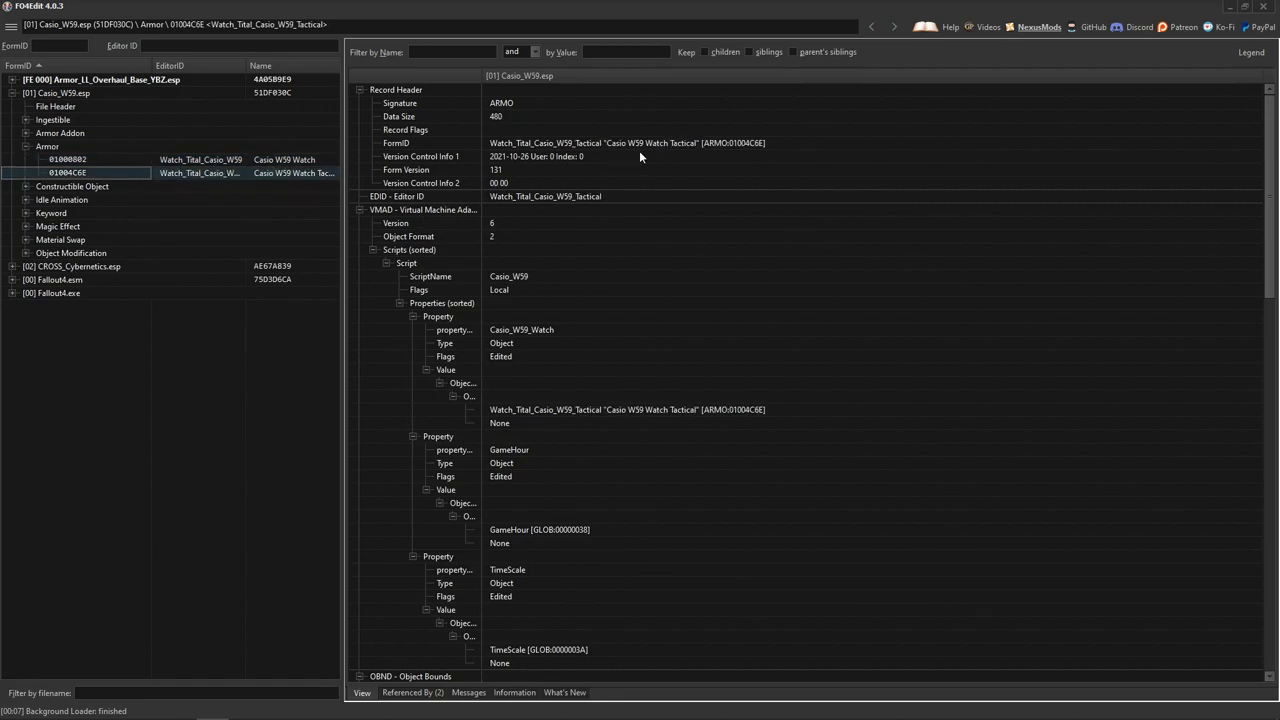
Step: Copy the FormID of the Casio W59 Watch Tactical armor record without changing it
right_click(209, 176)
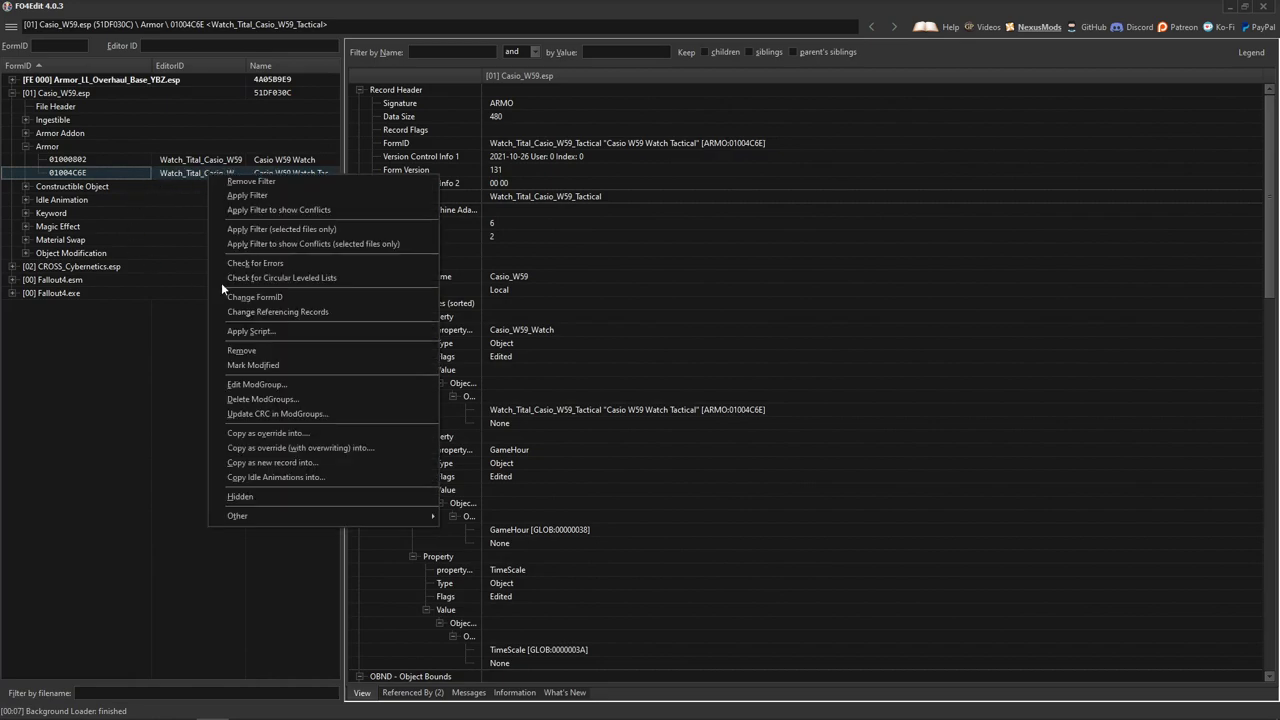
left_click(275, 298)
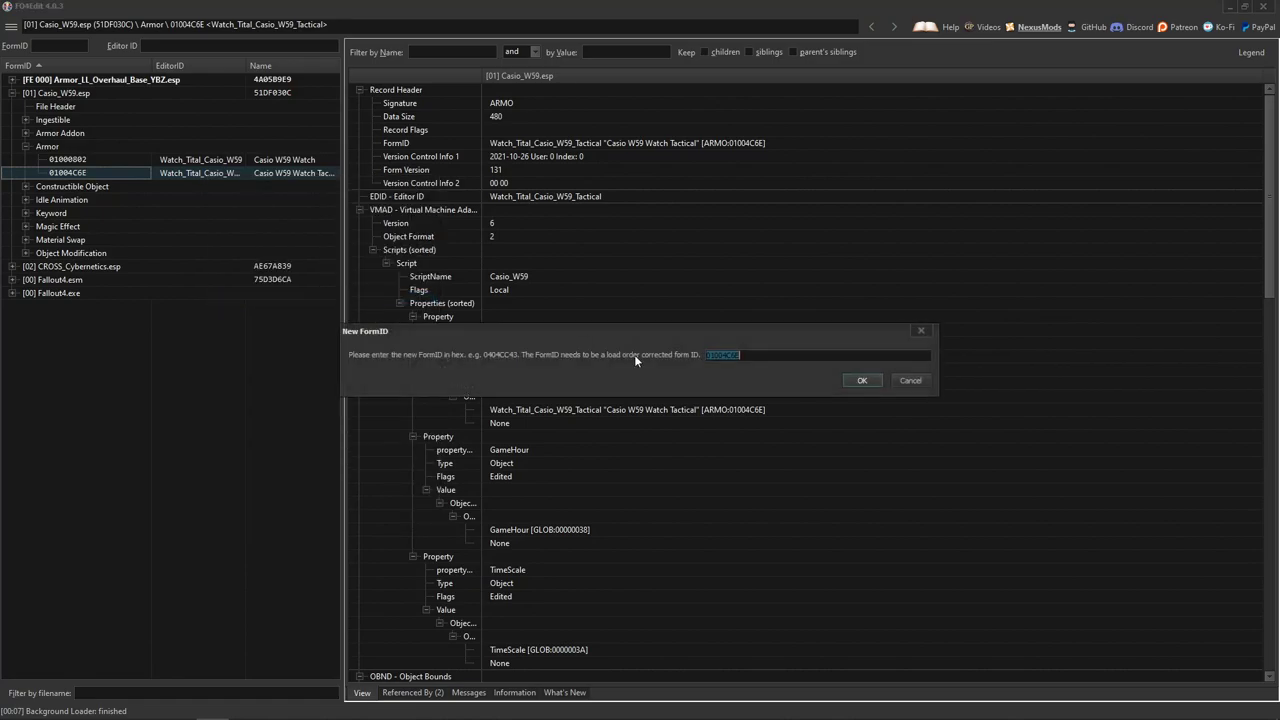
right_click(724, 356)
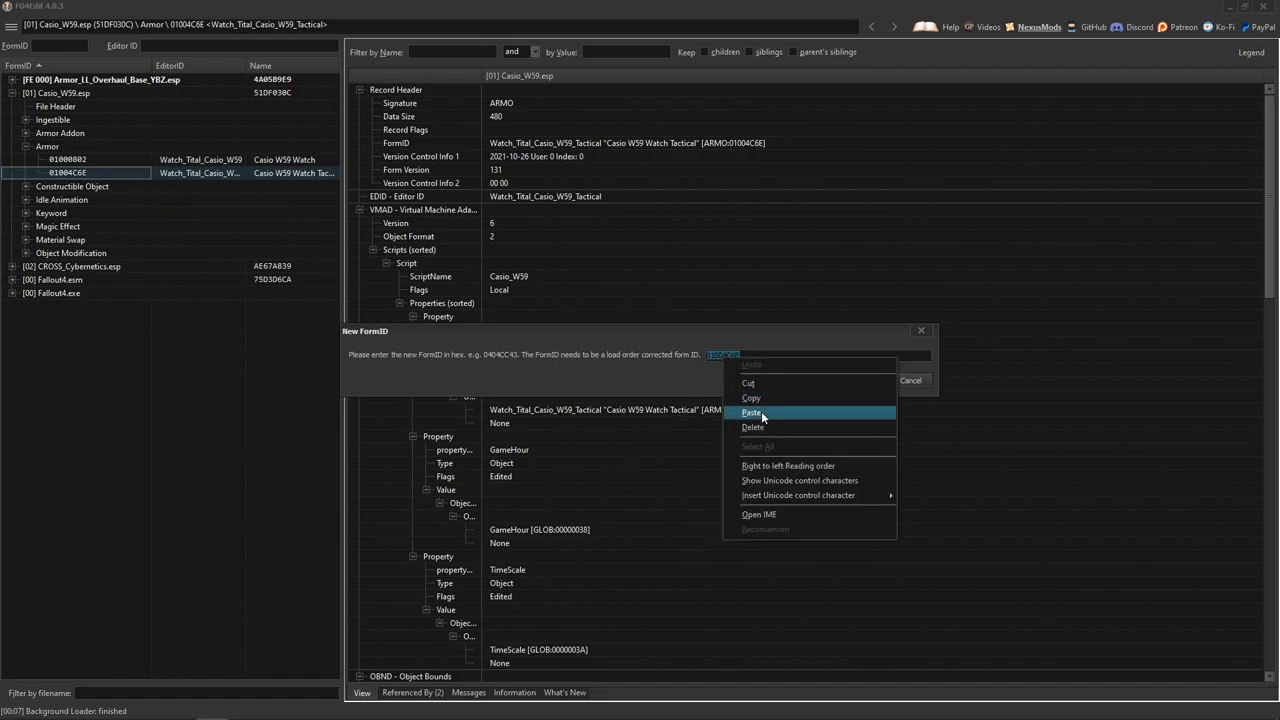
left_click(758, 397)
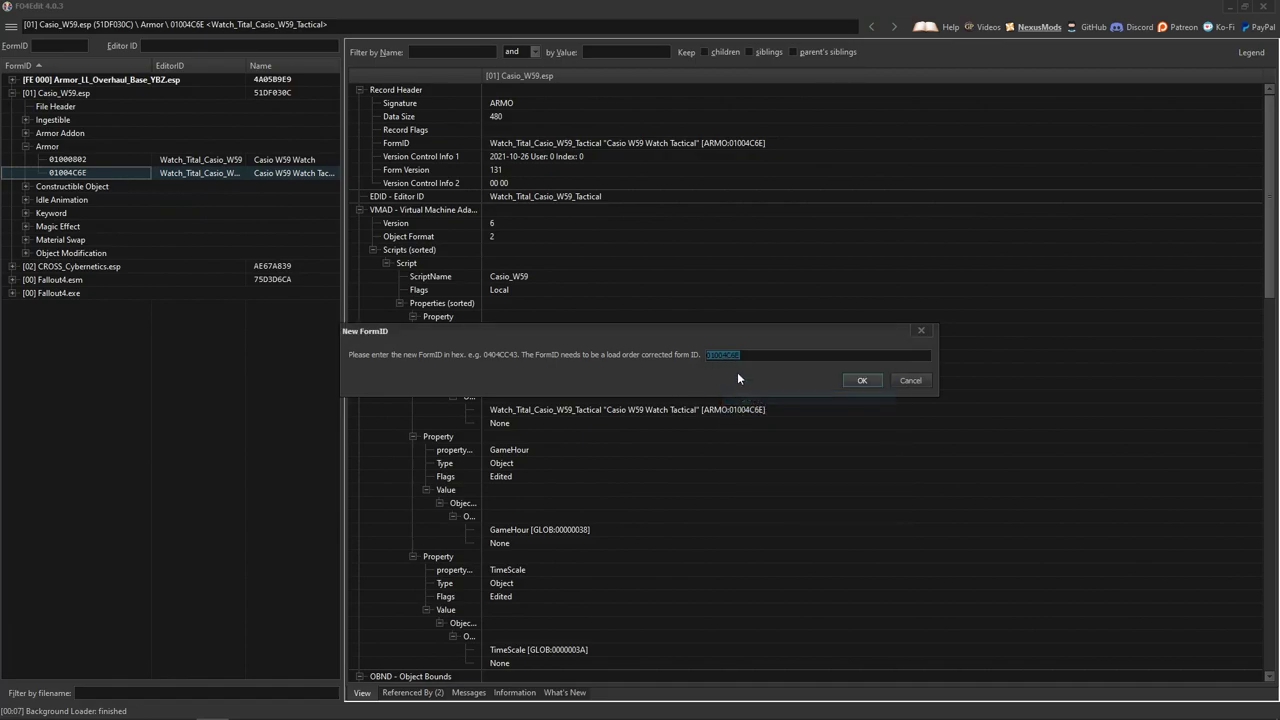
left_click(910, 381)
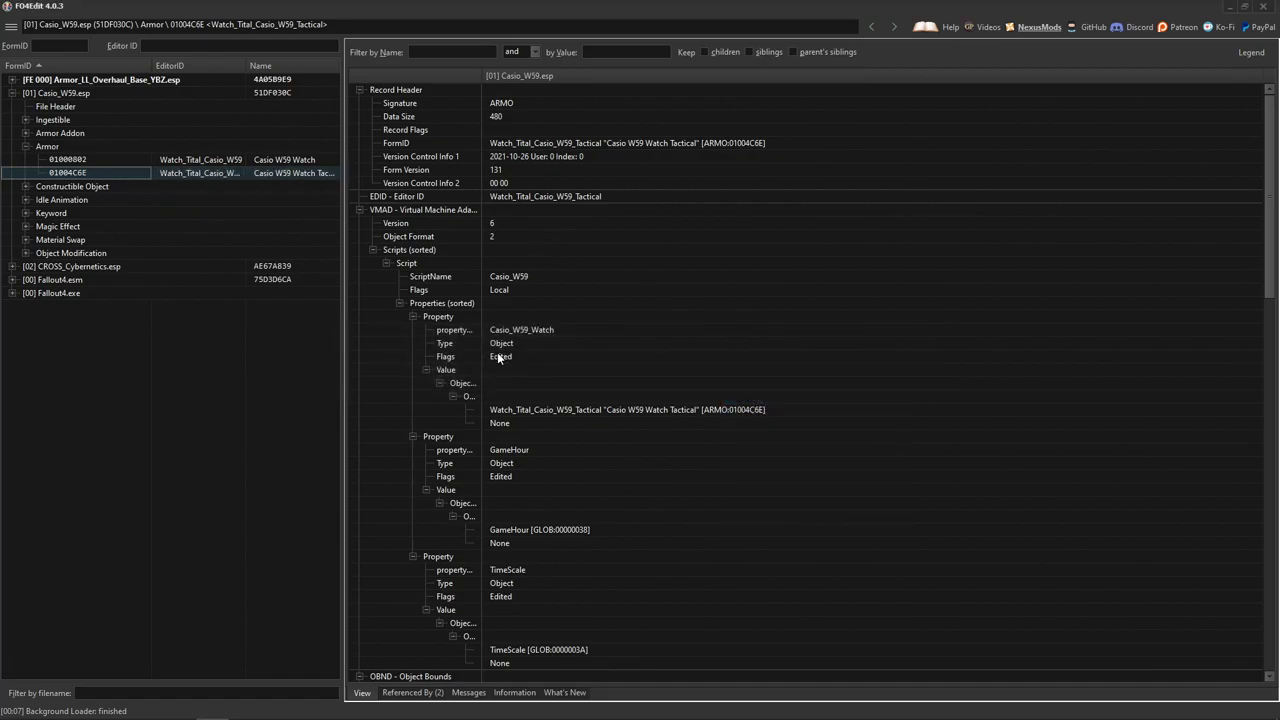
Step: Collapse Casio_W59.esp and open the Watches leveled list in Armor_LL_Overhaul_Base_YBZ.esp
left_click(25, 146)
left_click(12, 93)
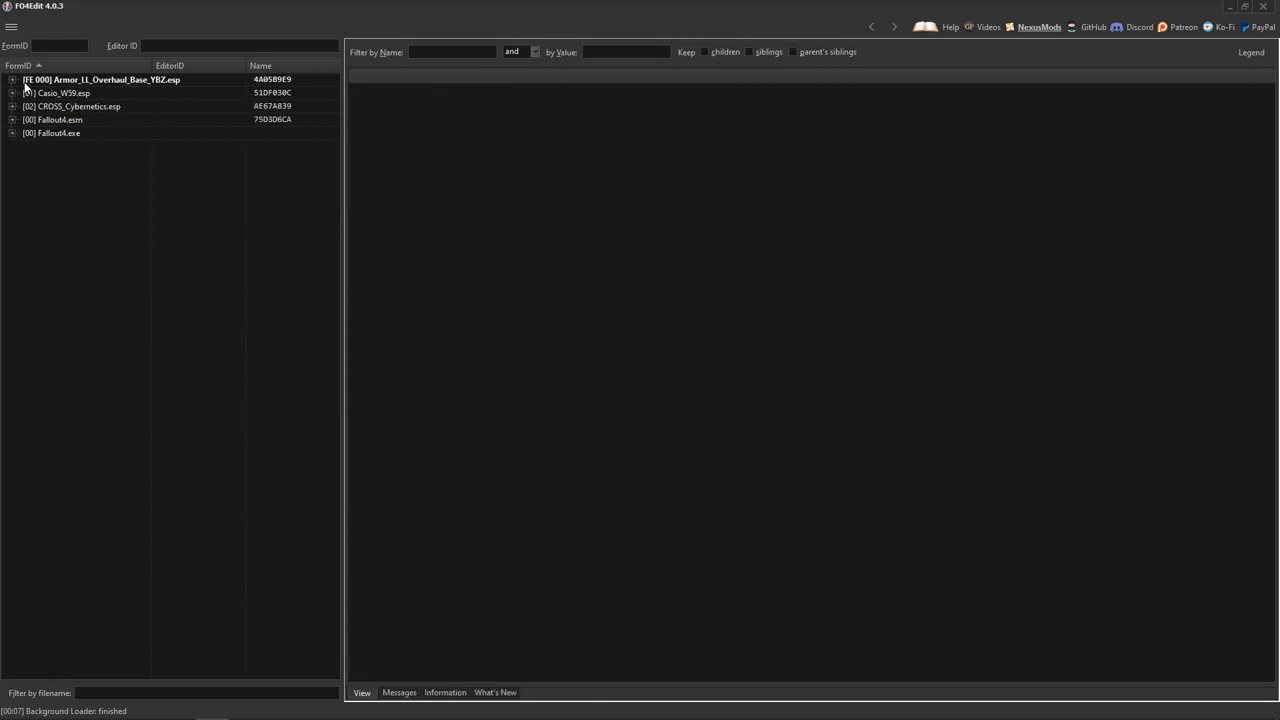
left_click(12, 80)
left_click(26, 106)
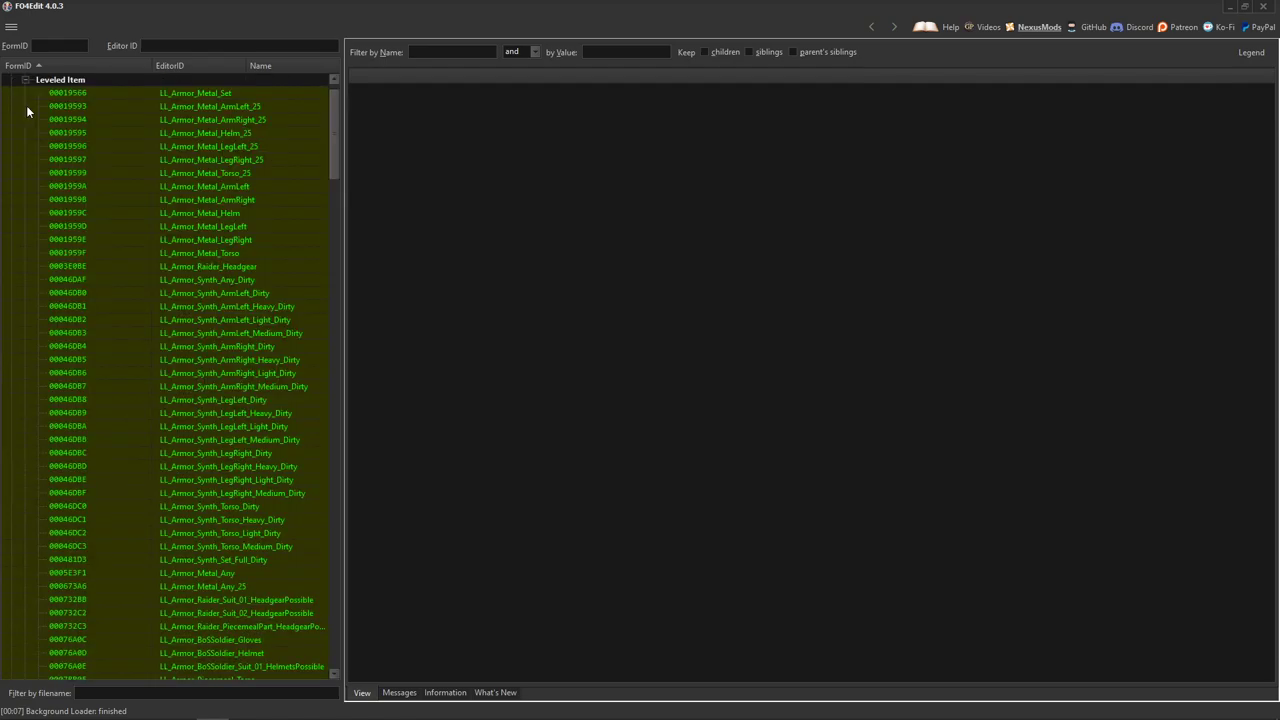
scroll(195, 400, "down", 20)
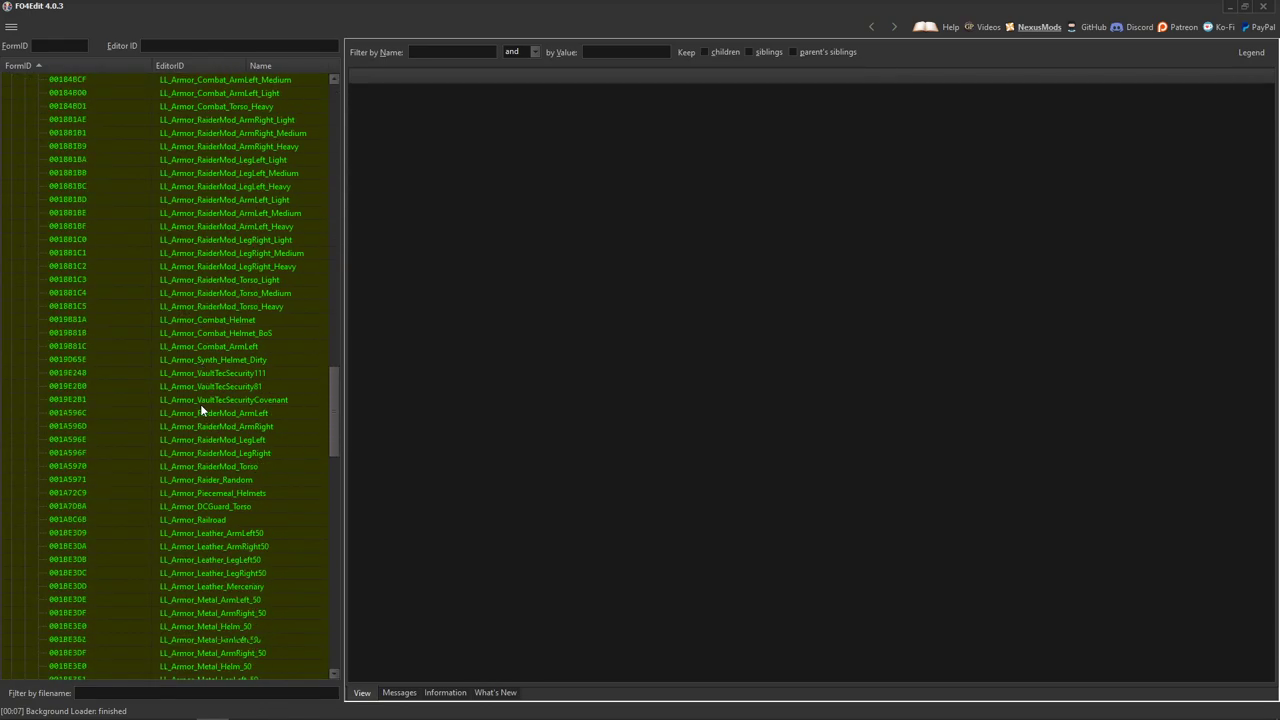
scroll(193, 404, "down", 15)
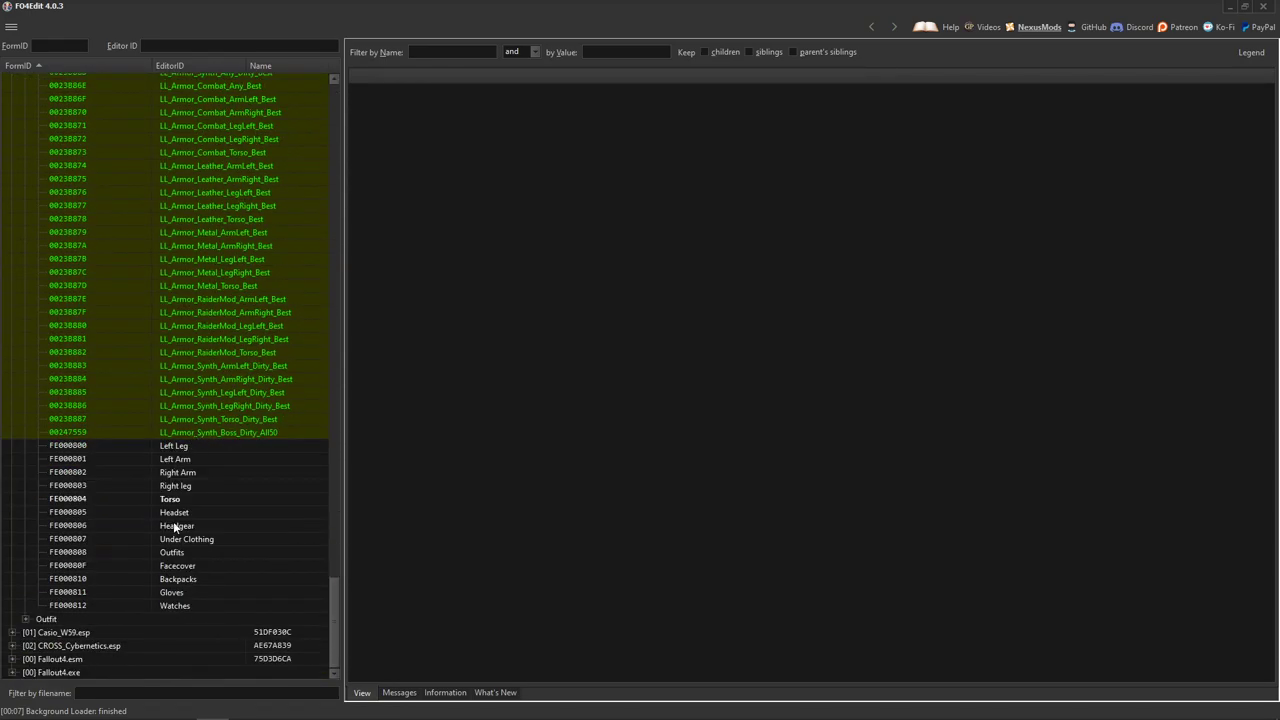
left_click(174, 606)
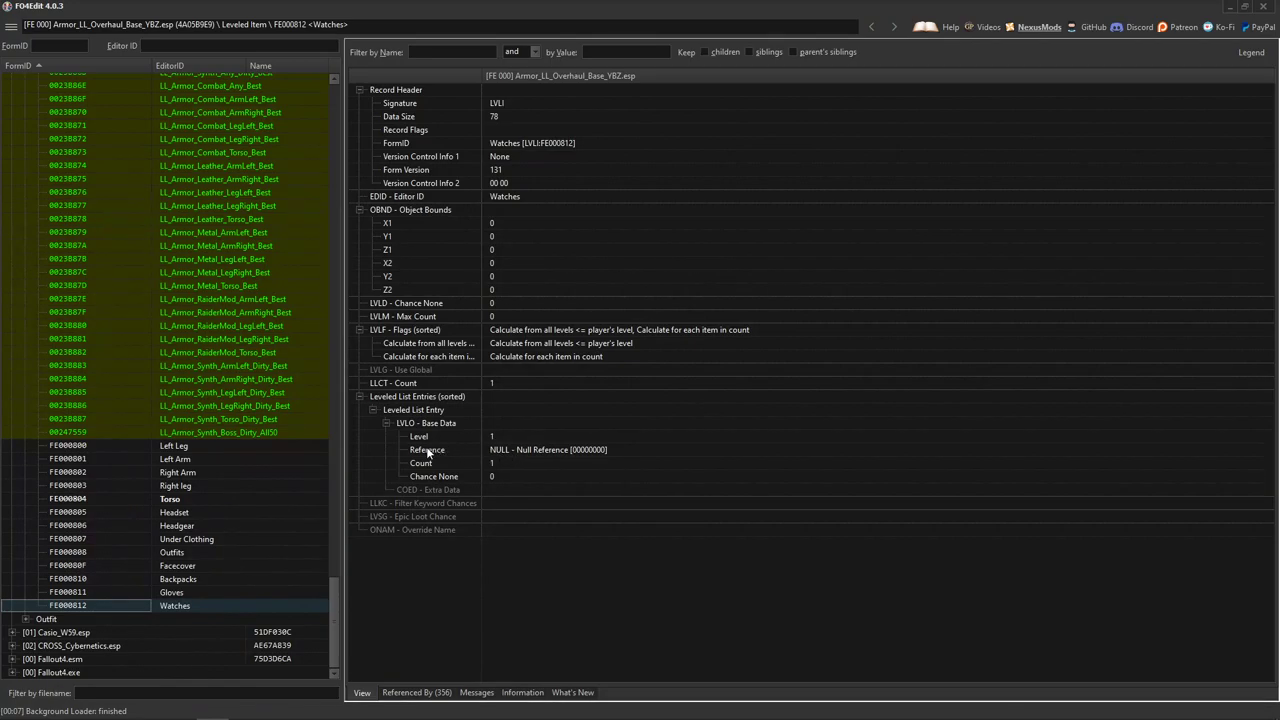
Step: Try to set the Reference of the Watches list entry to the tactical watch's FormID, 01004C6E
left_click(531, 450)
right_click(537, 452)
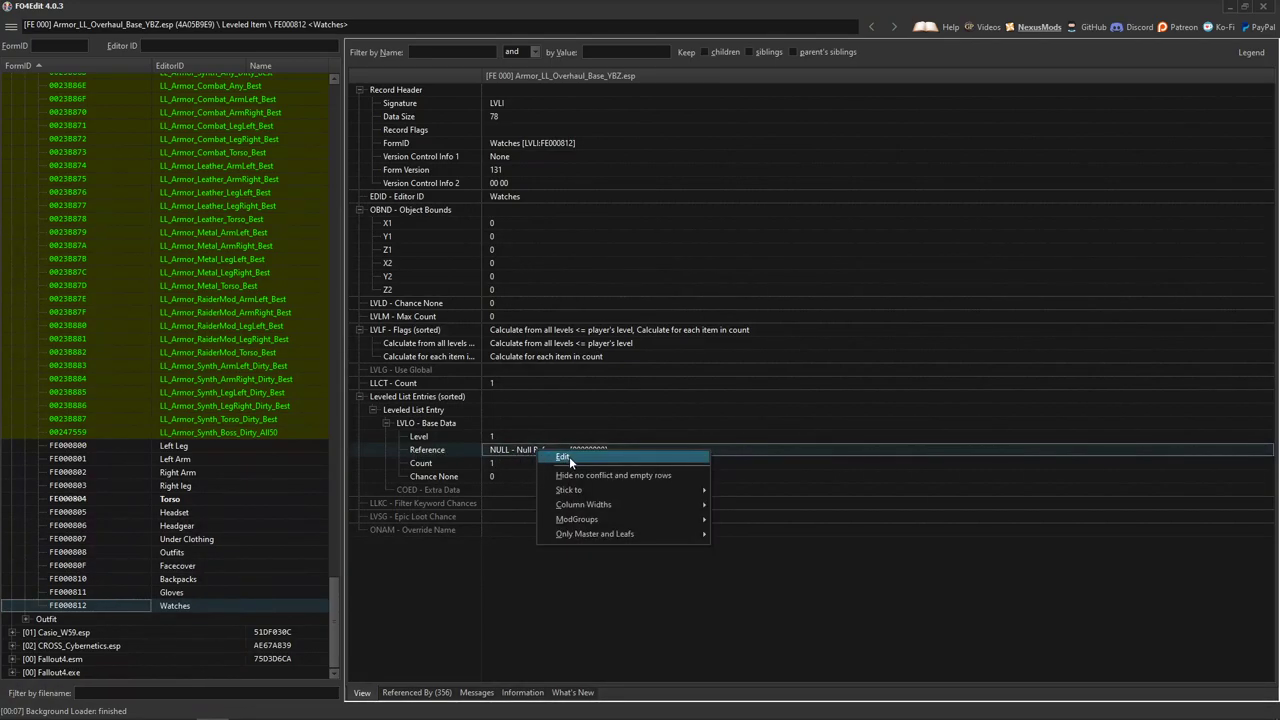
left_click(563, 457)
key("ctrl+v")
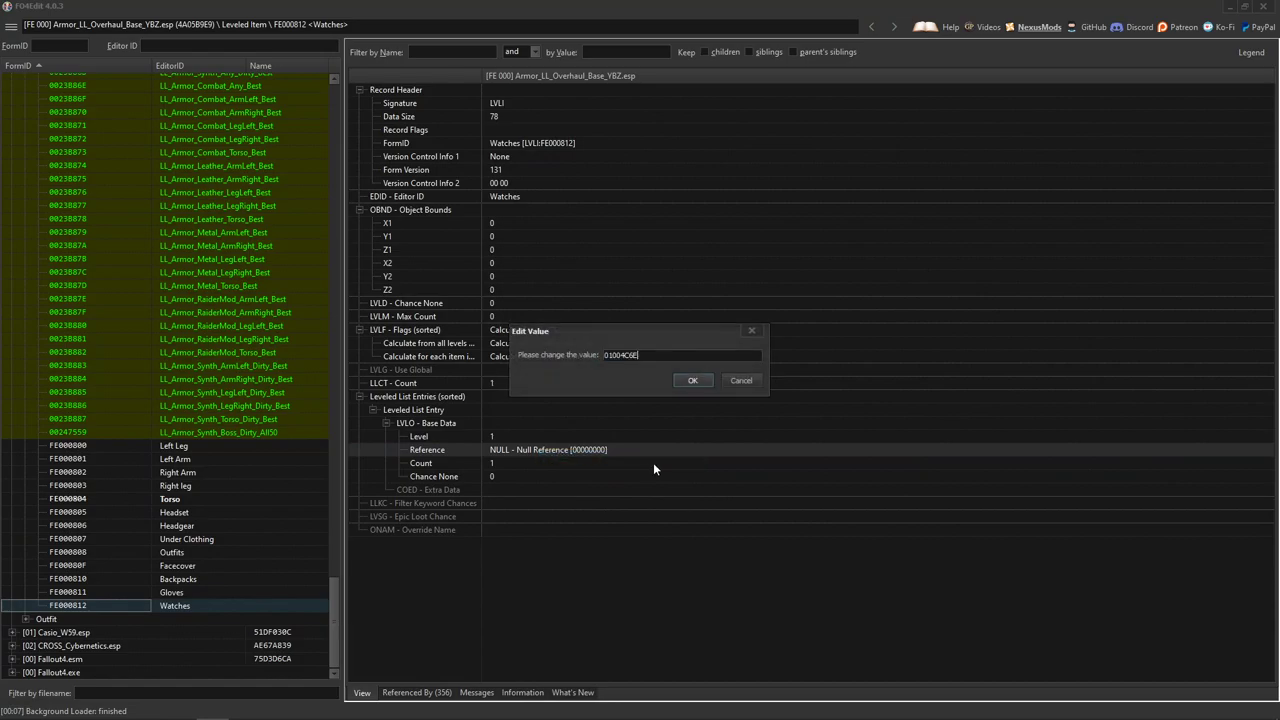
key("Return")
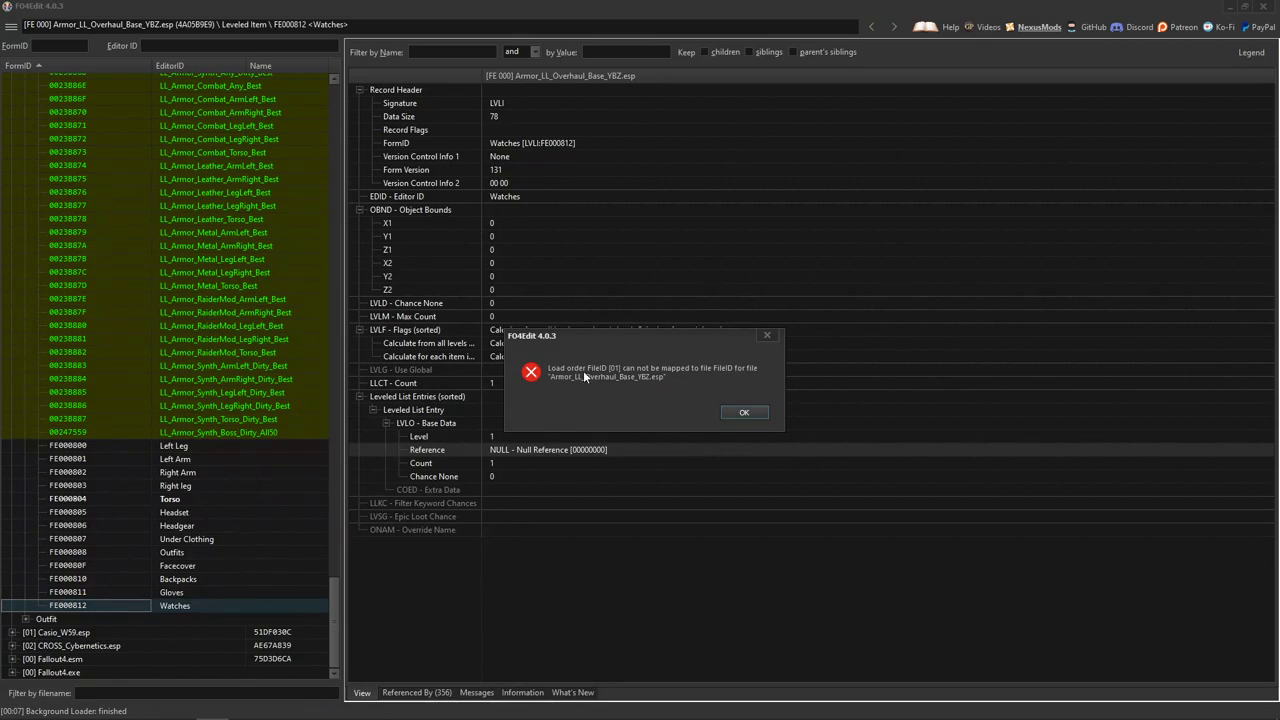
left_click(744, 413)
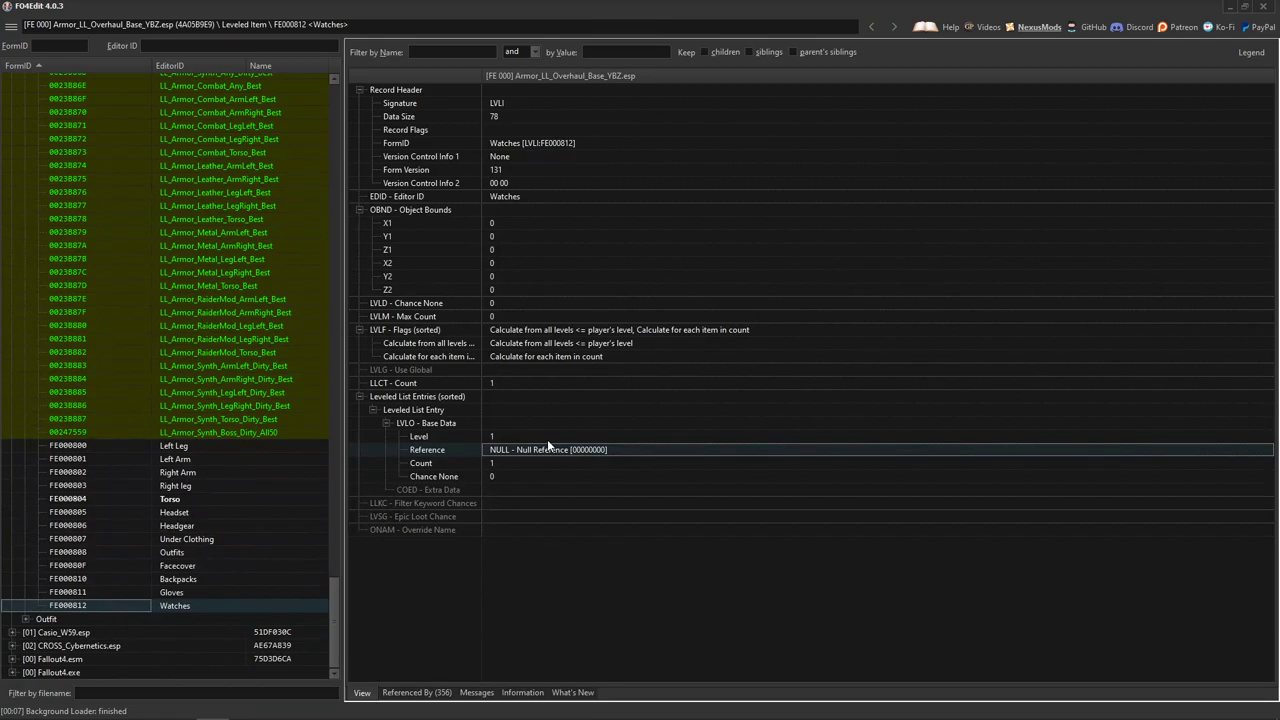
Step: Collapse the Leveled Item group and the Armor_LL_Overhaul_Base_YBZ.esp plugin
scroll(200, 540, "up", 10)
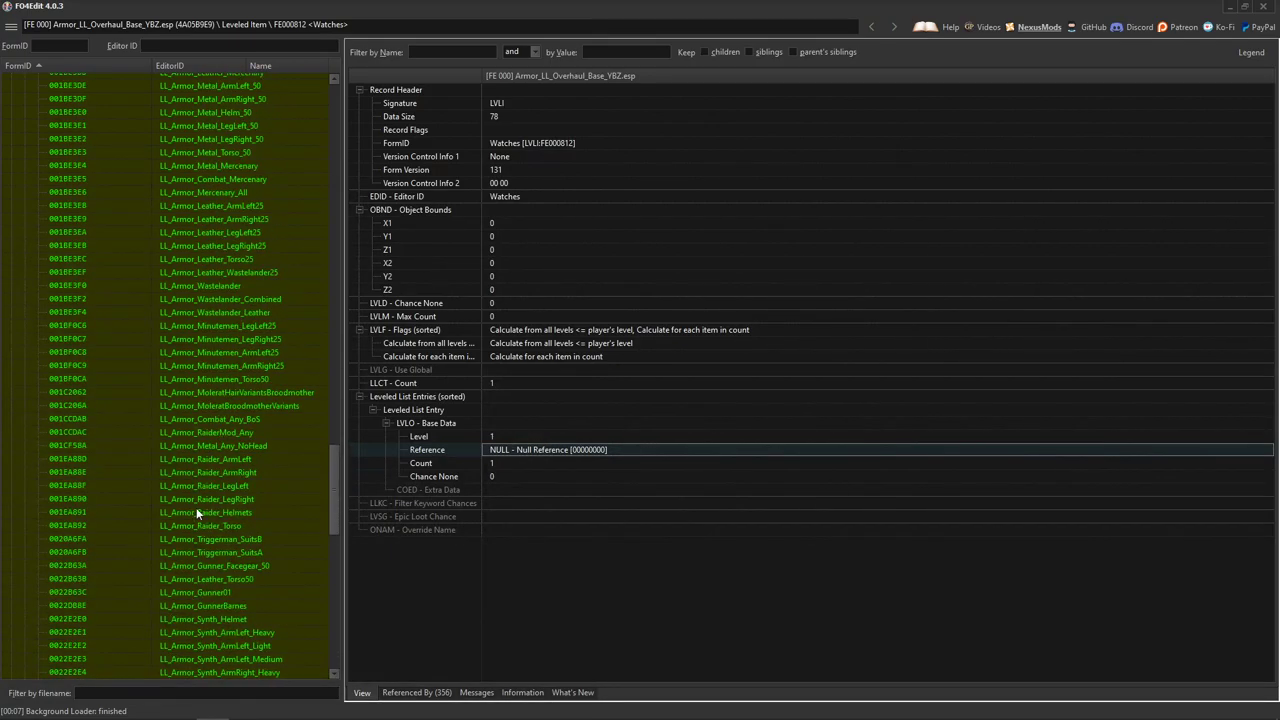
left_click_drag(329, 464, 327, 181)
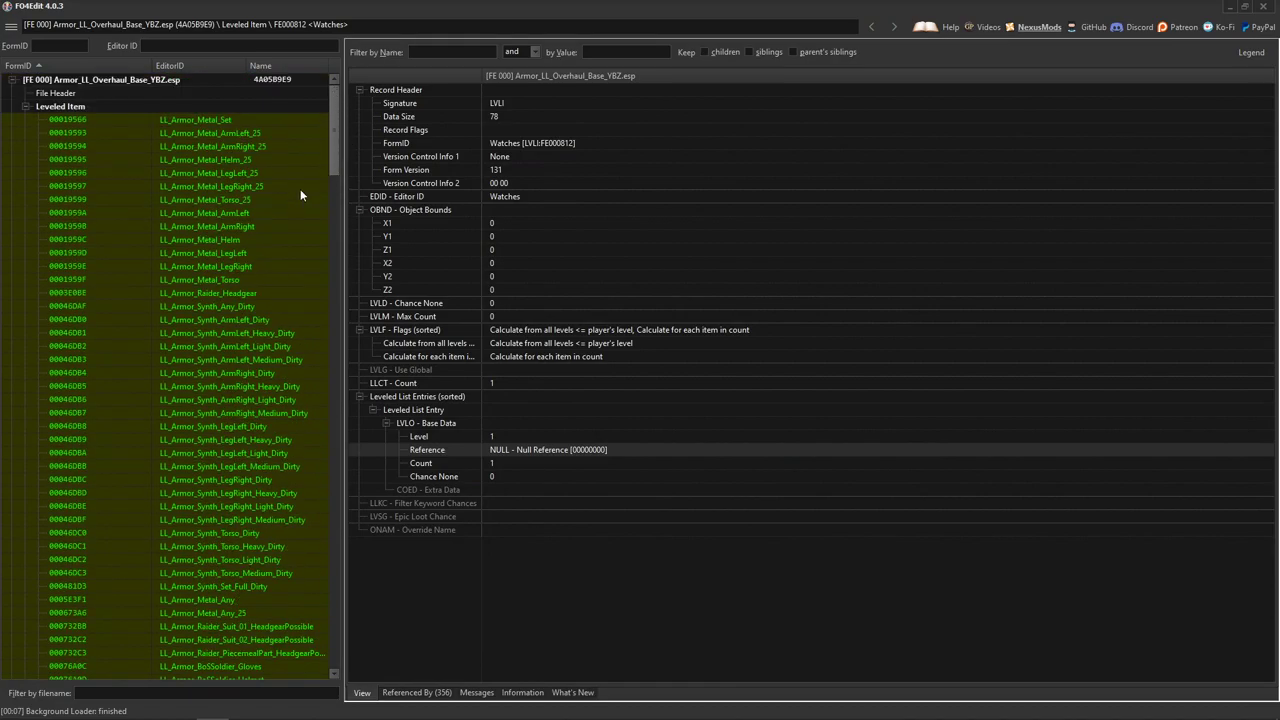
left_click(25, 106)
left_click(12, 79)
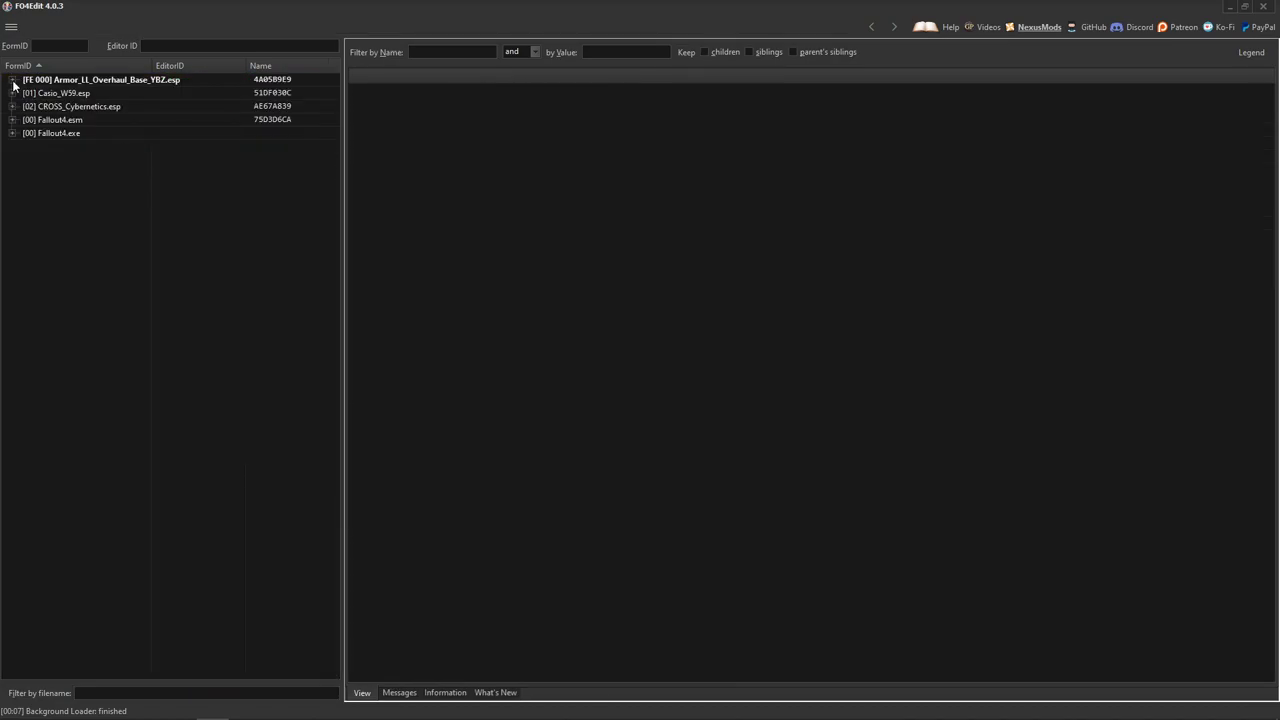
left_click(100, 81)
right_click(101, 84)
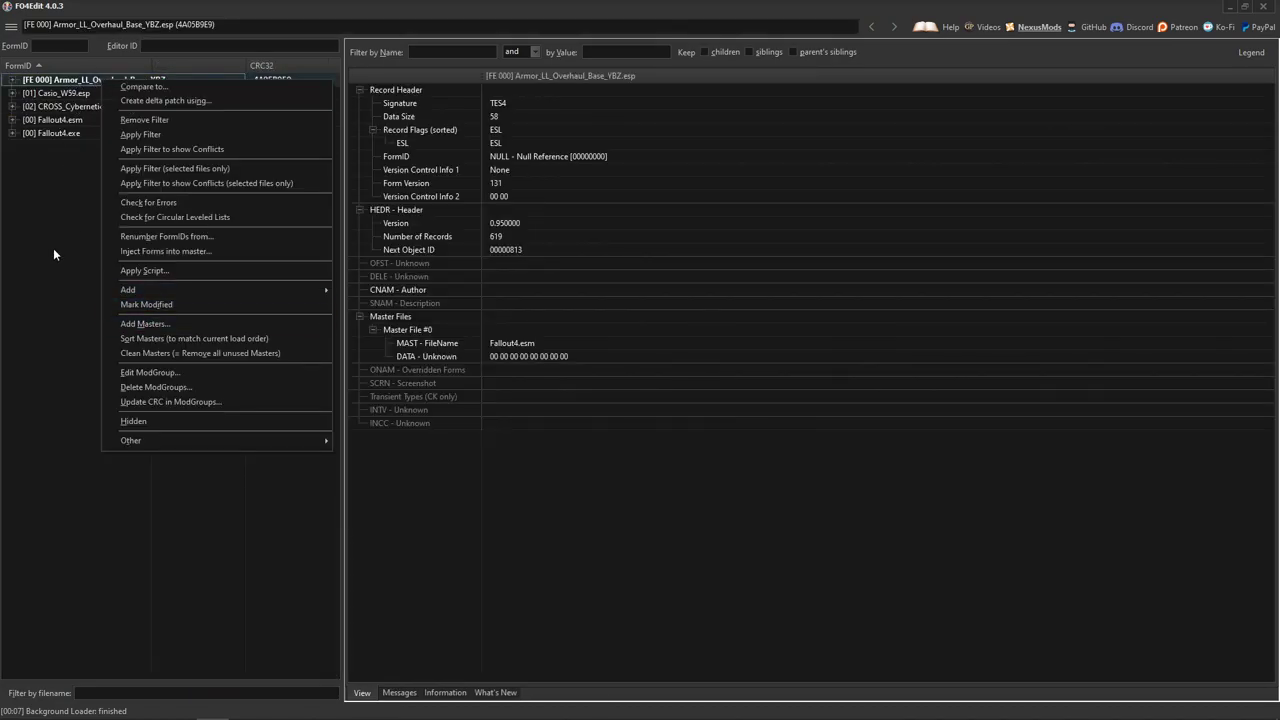
left_click(75, 88)
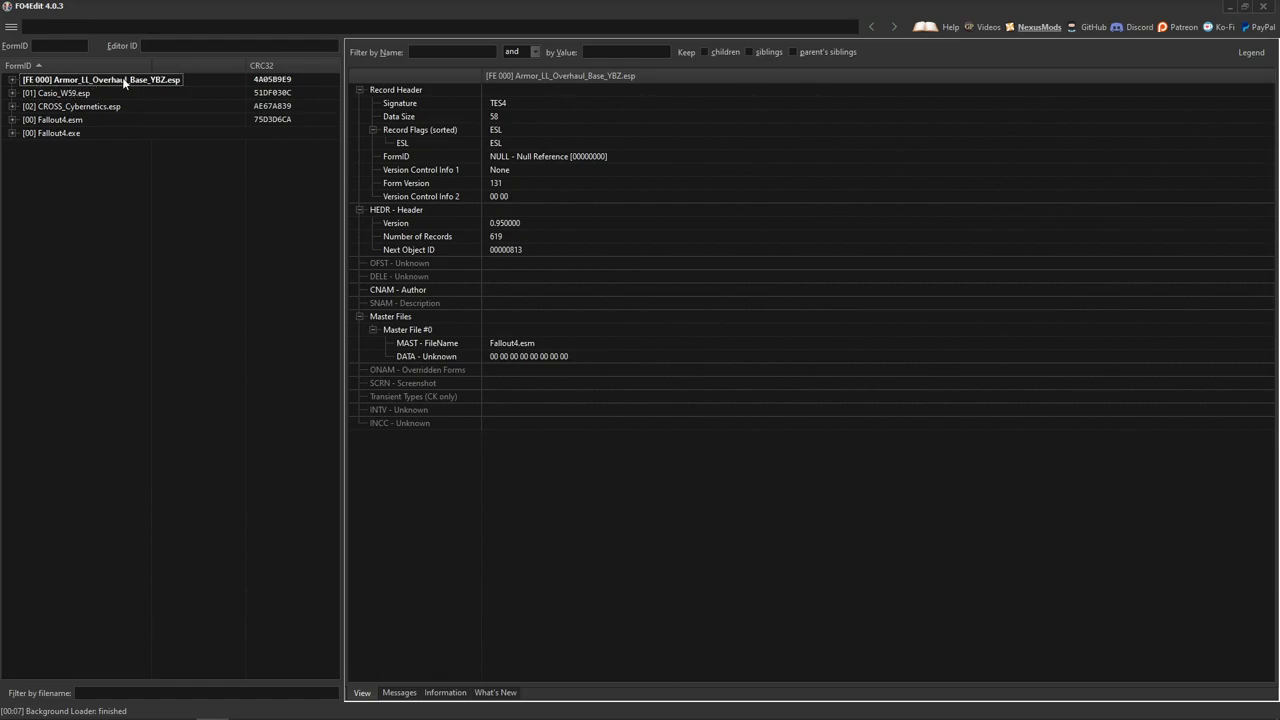
left_click(122, 79)
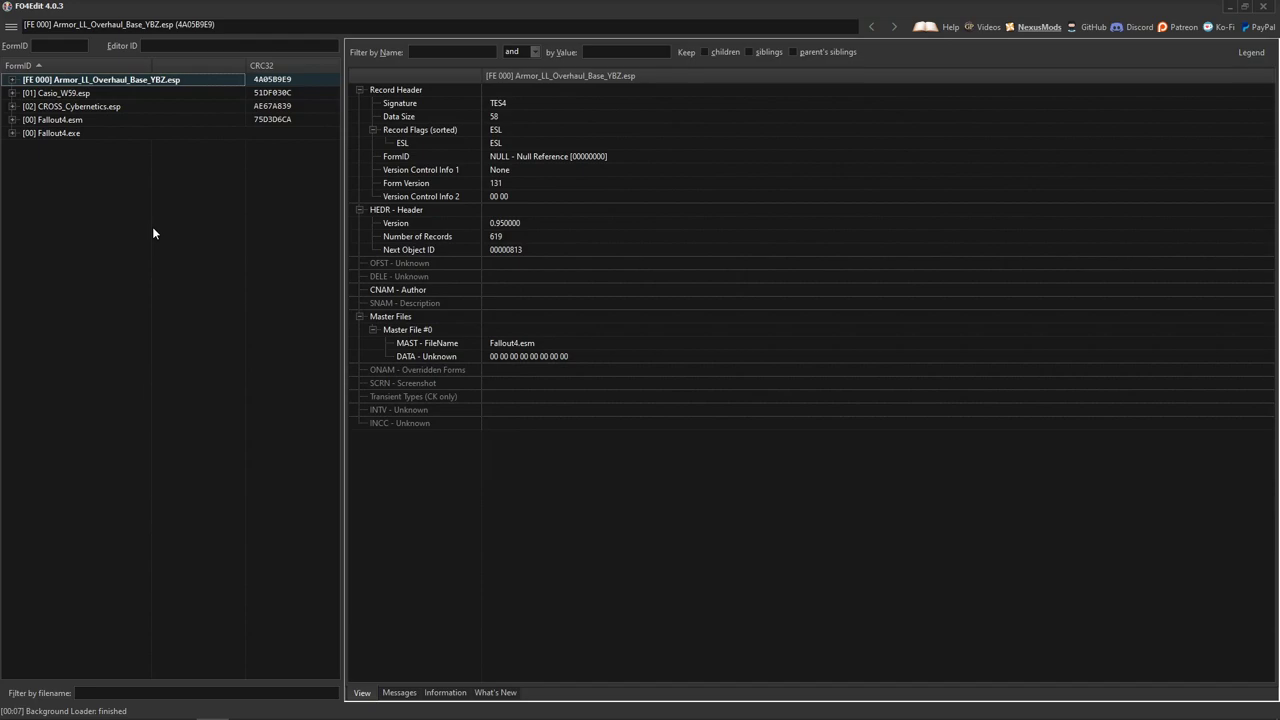
Step: Add Casio_W59.esp and CROSS_Cybernetics.esp as masters to Armor_LL_Overhaul_Base_YBZ.esp
left_click(55, 93)
left_click(65, 107)
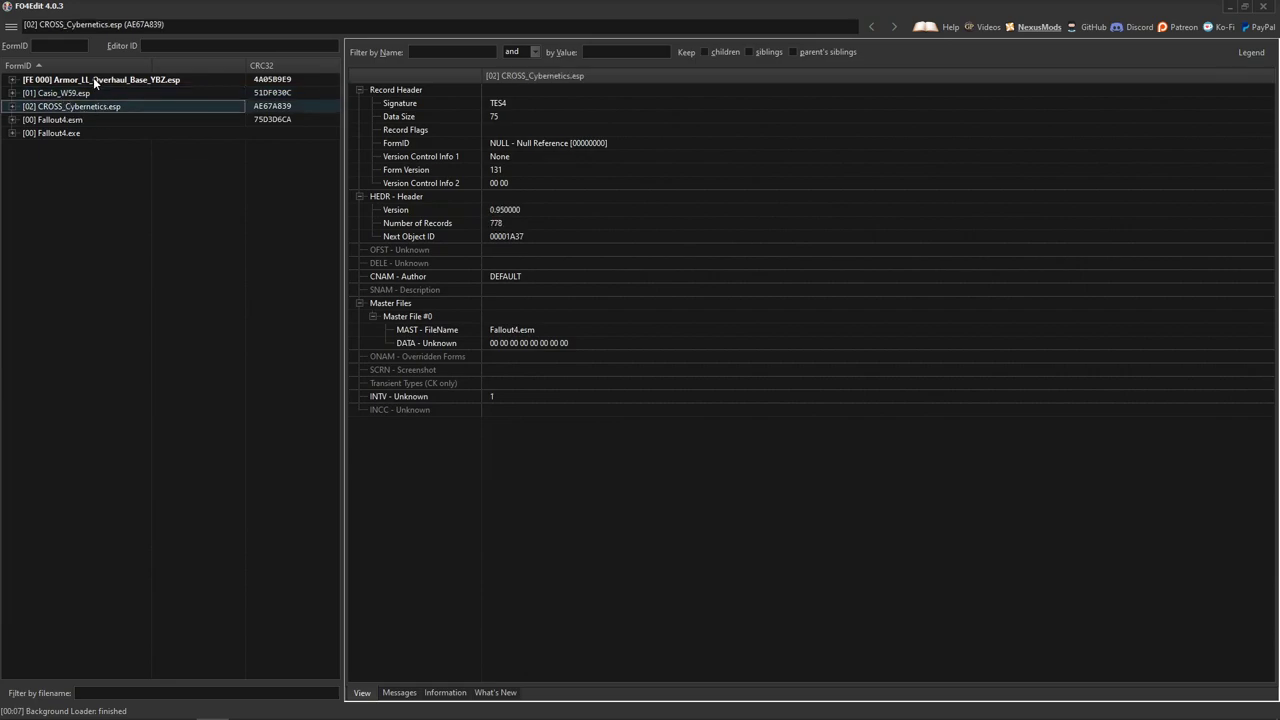
left_click(93, 79)
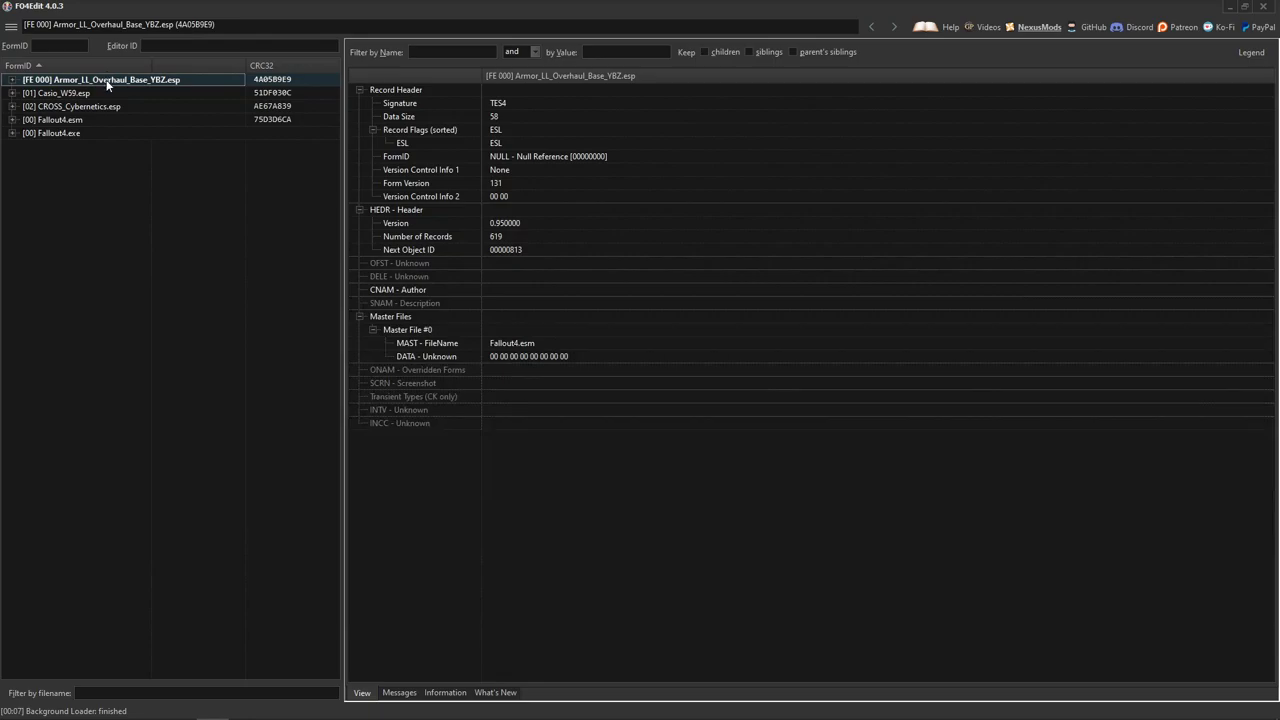
right_click(105, 81)
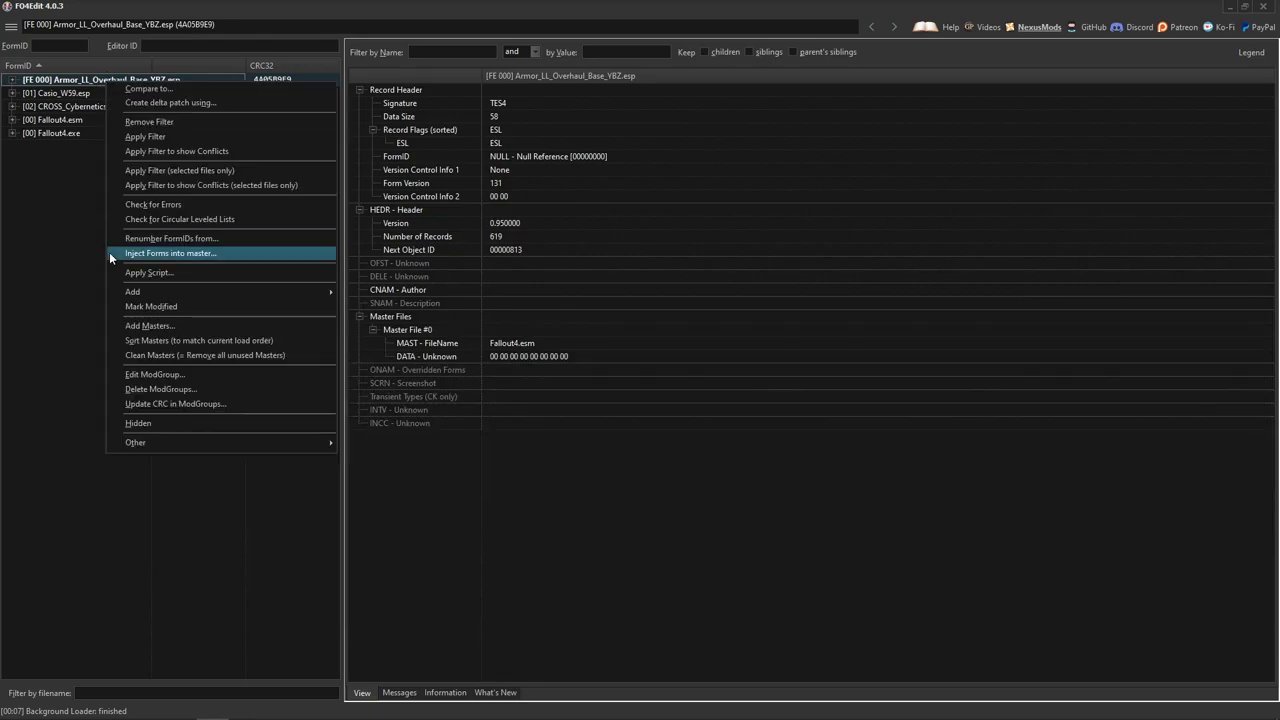
left_click(184, 330)
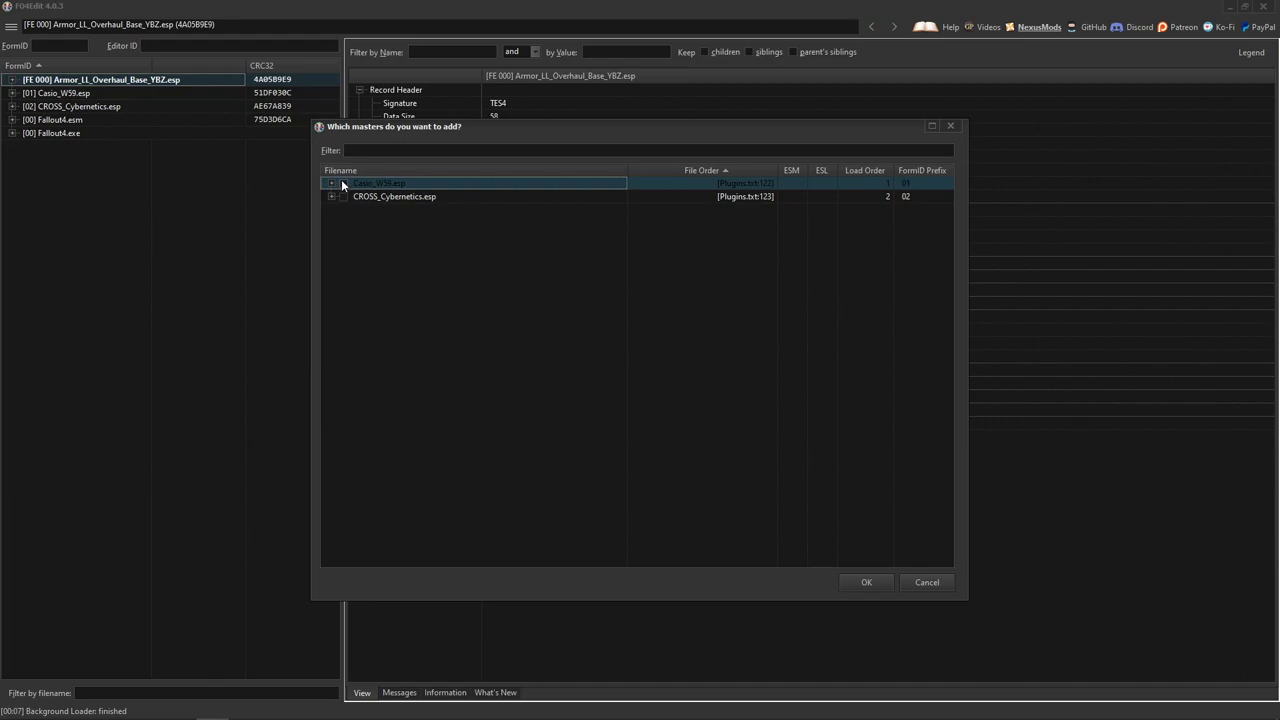
left_click(866, 582)
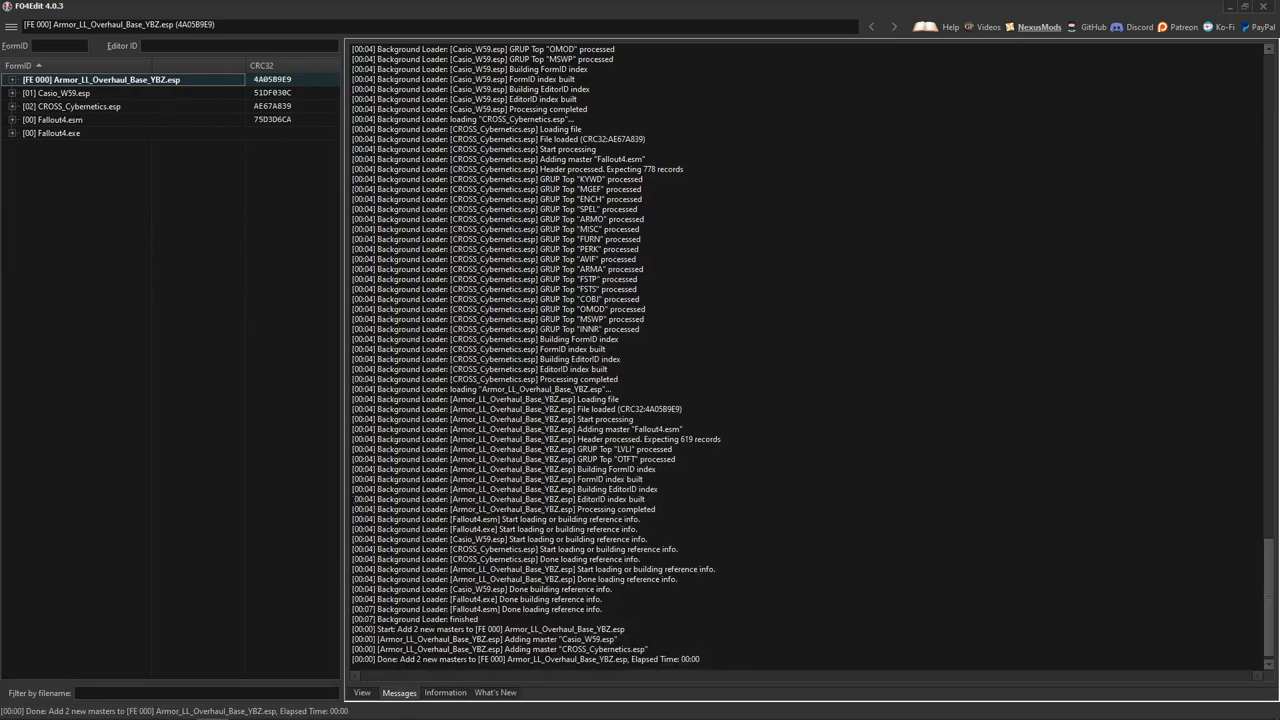
Step: Set the Reference of the Watches leveled list entry in Armor_LL_Overhaul_Base_YBZ.esp to the tactical watch's FormID, 01004C6E
left_click(12, 80)
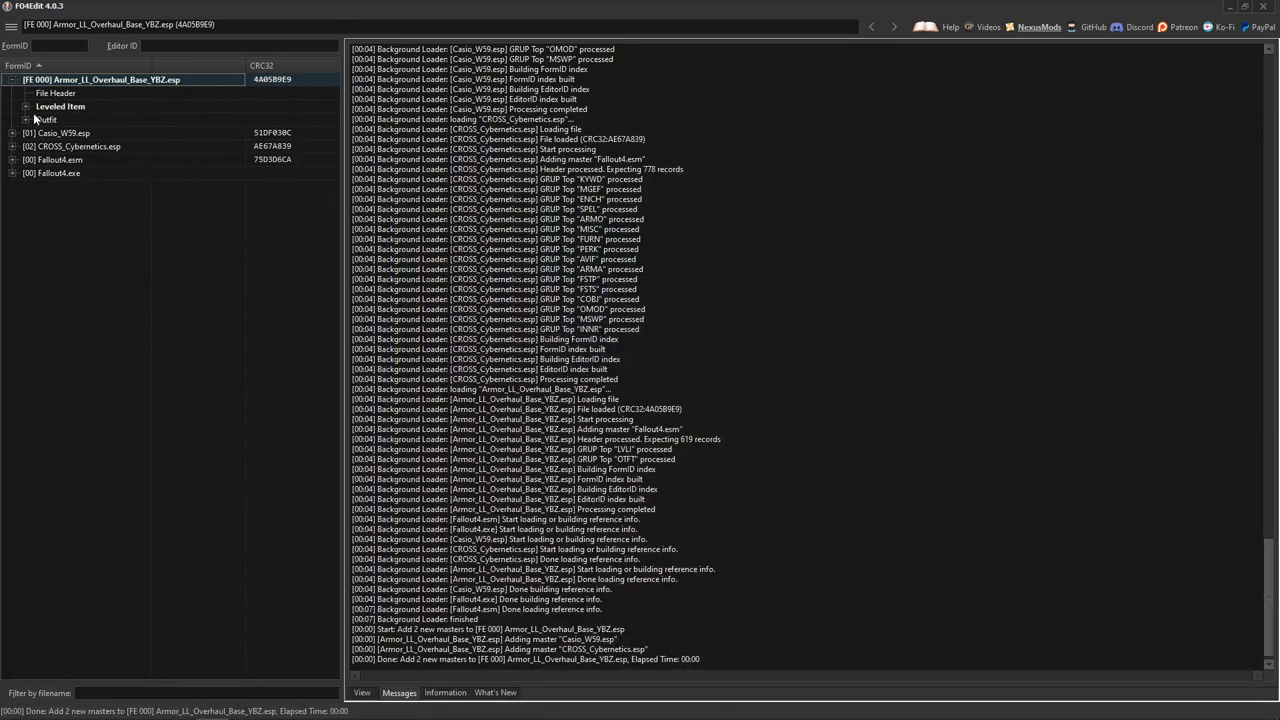
left_click(25, 106)
scroll(276, 225, "down", 10)
left_click_drag(338, 183, 336, 650)
left_click(172, 607)
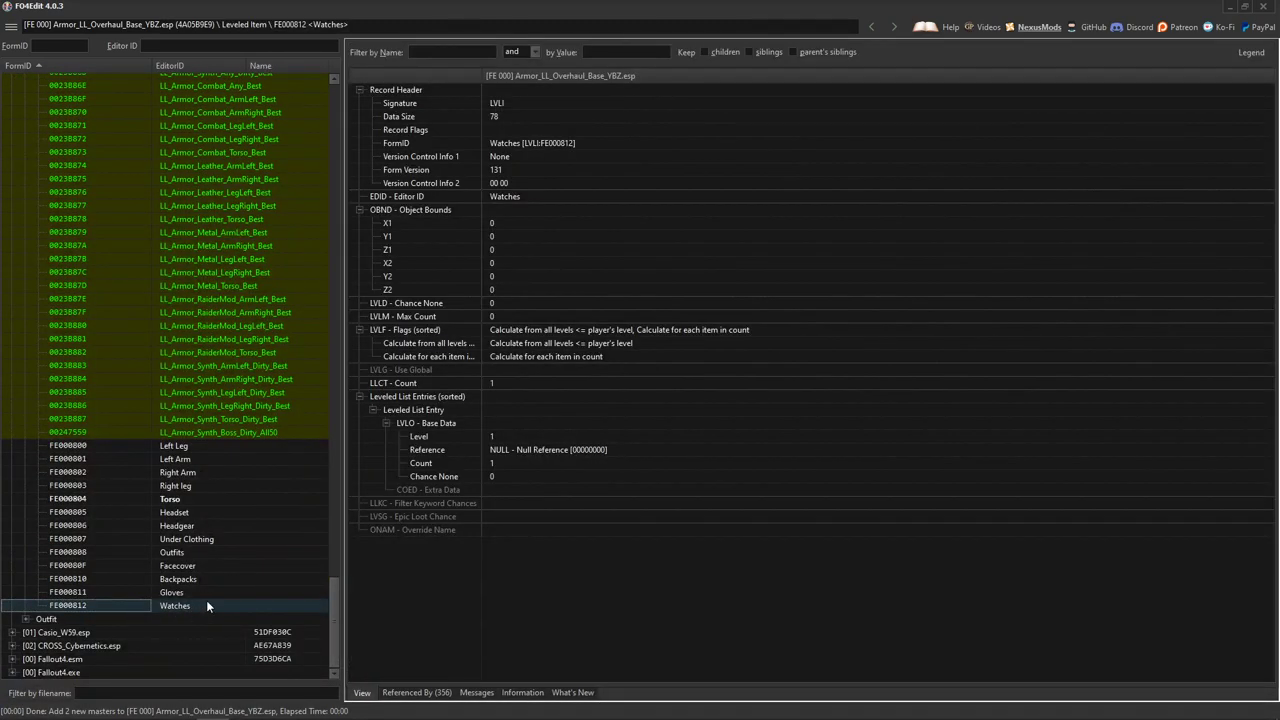
right_click(534, 449)
left_click(545, 458)
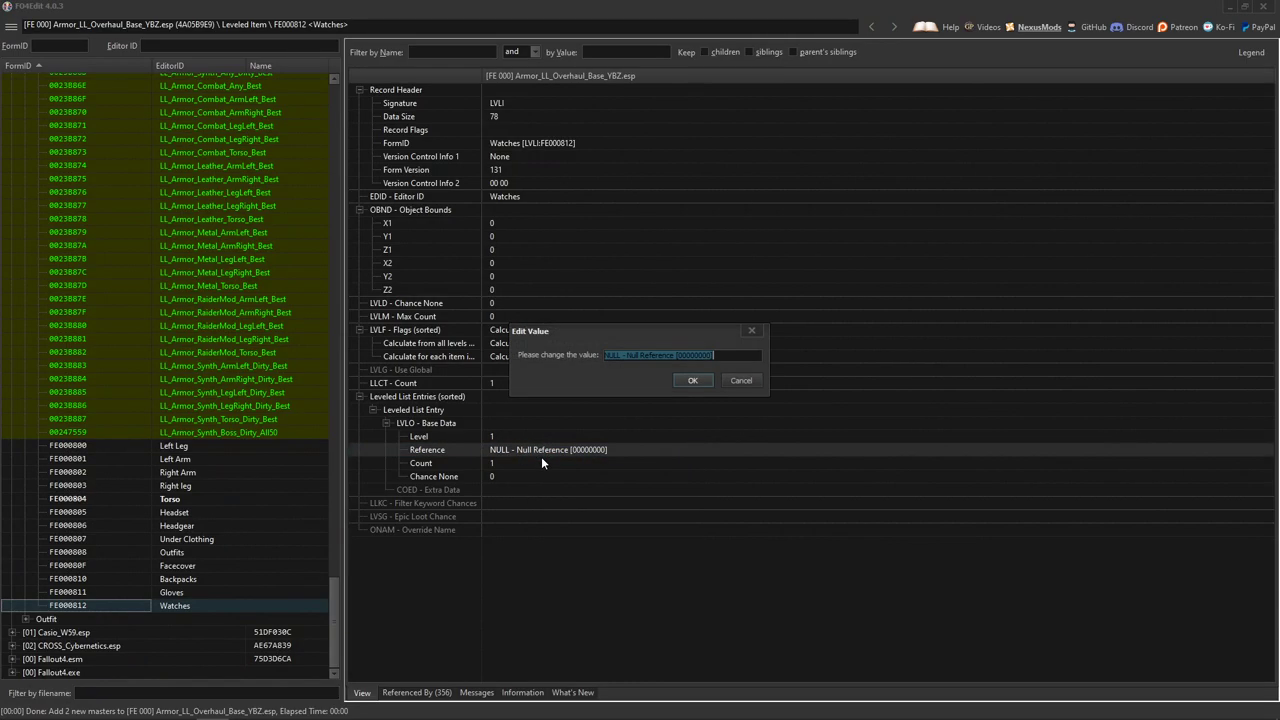
type("01004C6E")
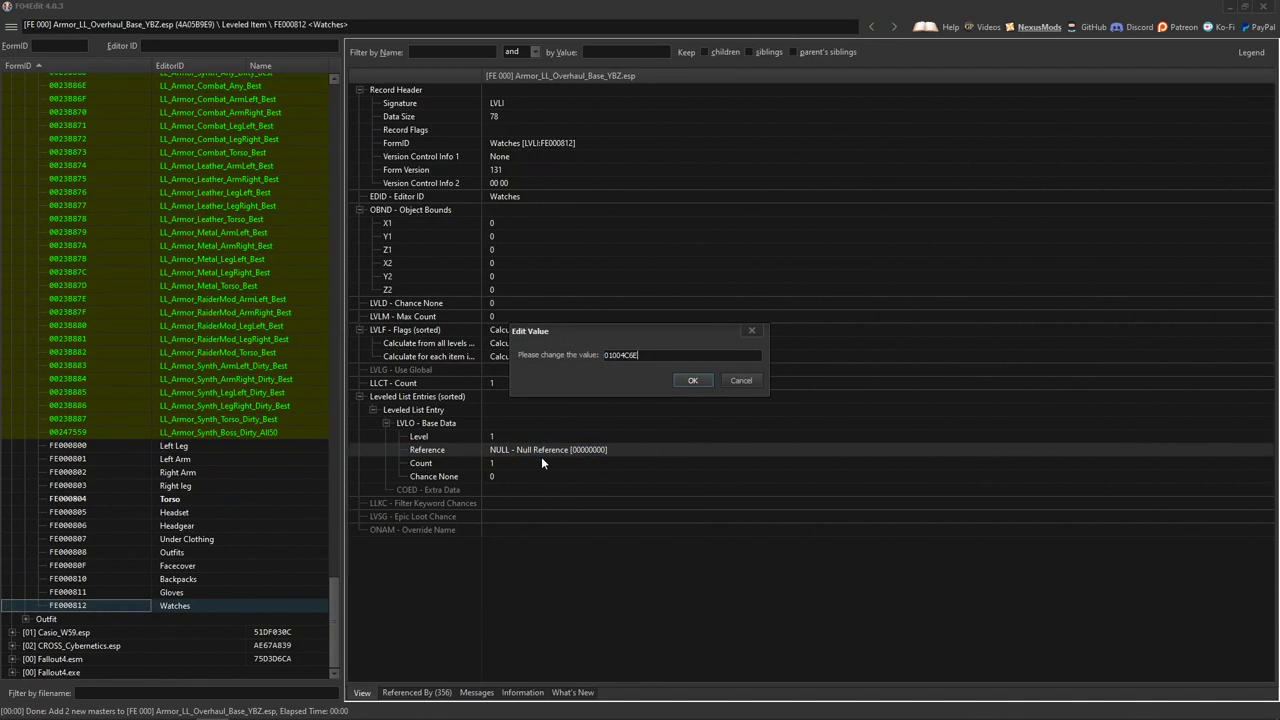
key("Return")
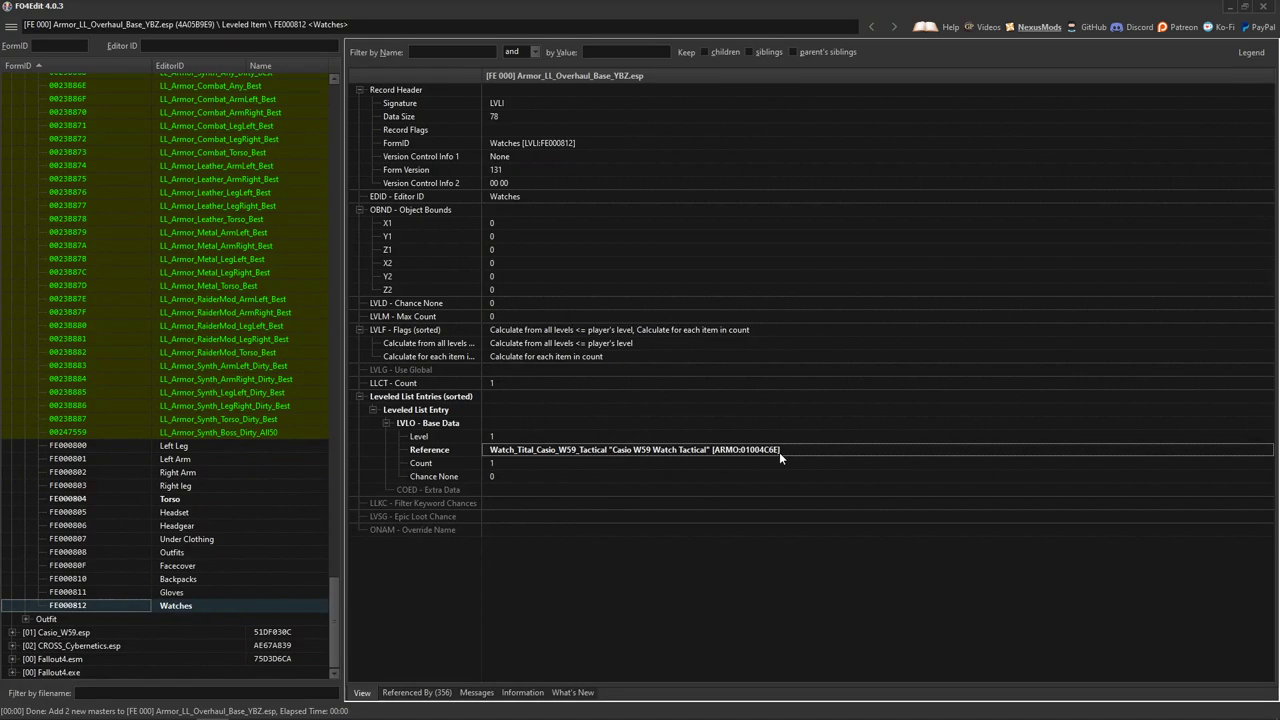
Step: Review which records reference the Watches leveled list, and return to the record's data
left_click(193, 605)
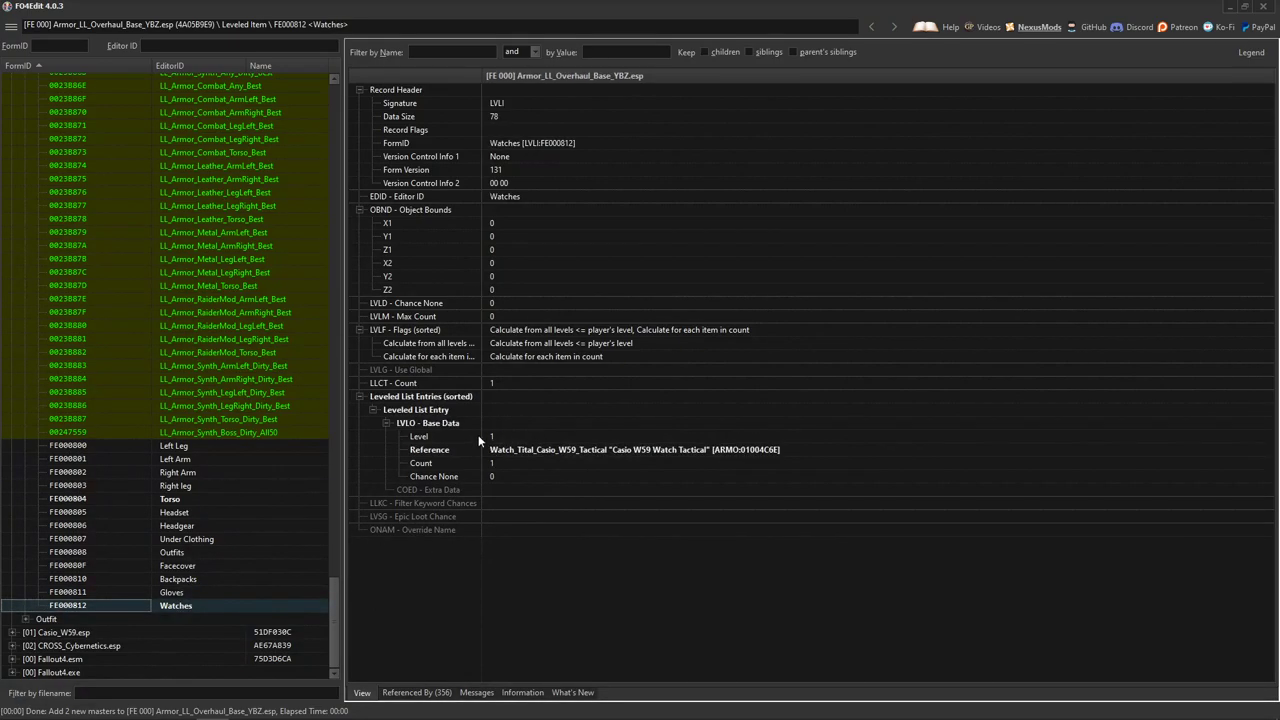
left_click(420, 692)
scroll(537, 348, "down", 5)
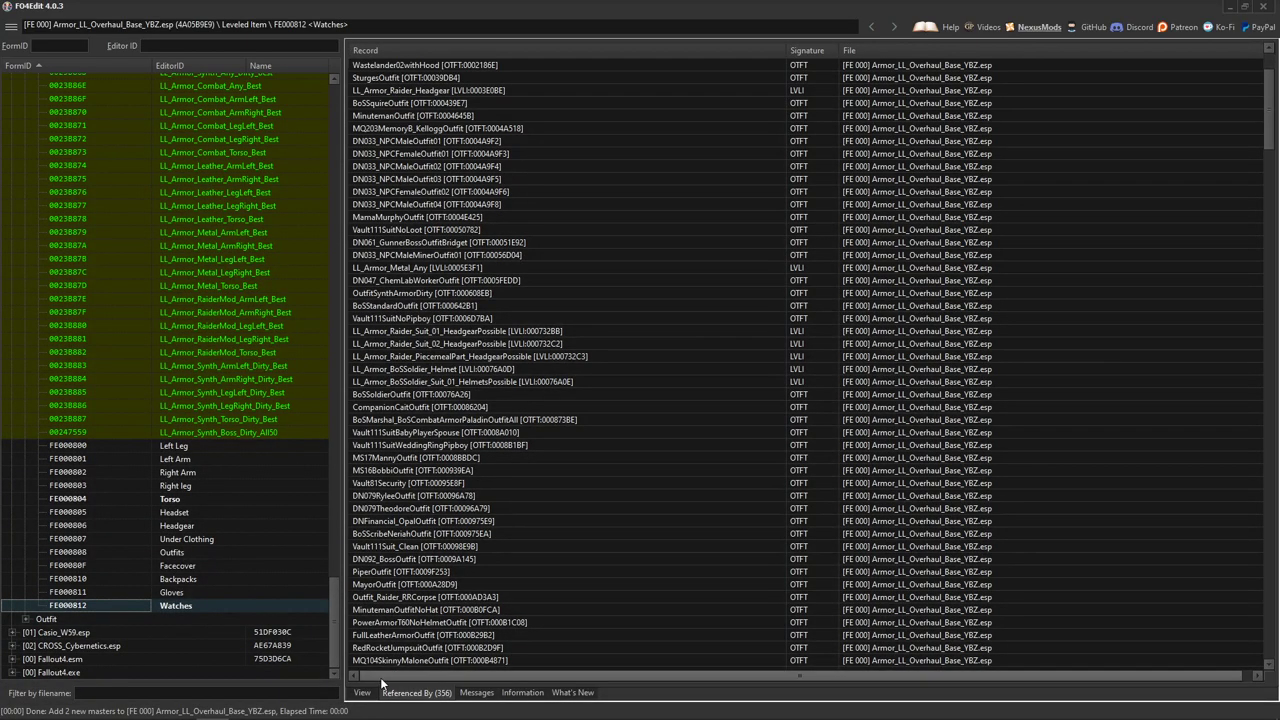
left_click(362, 692)
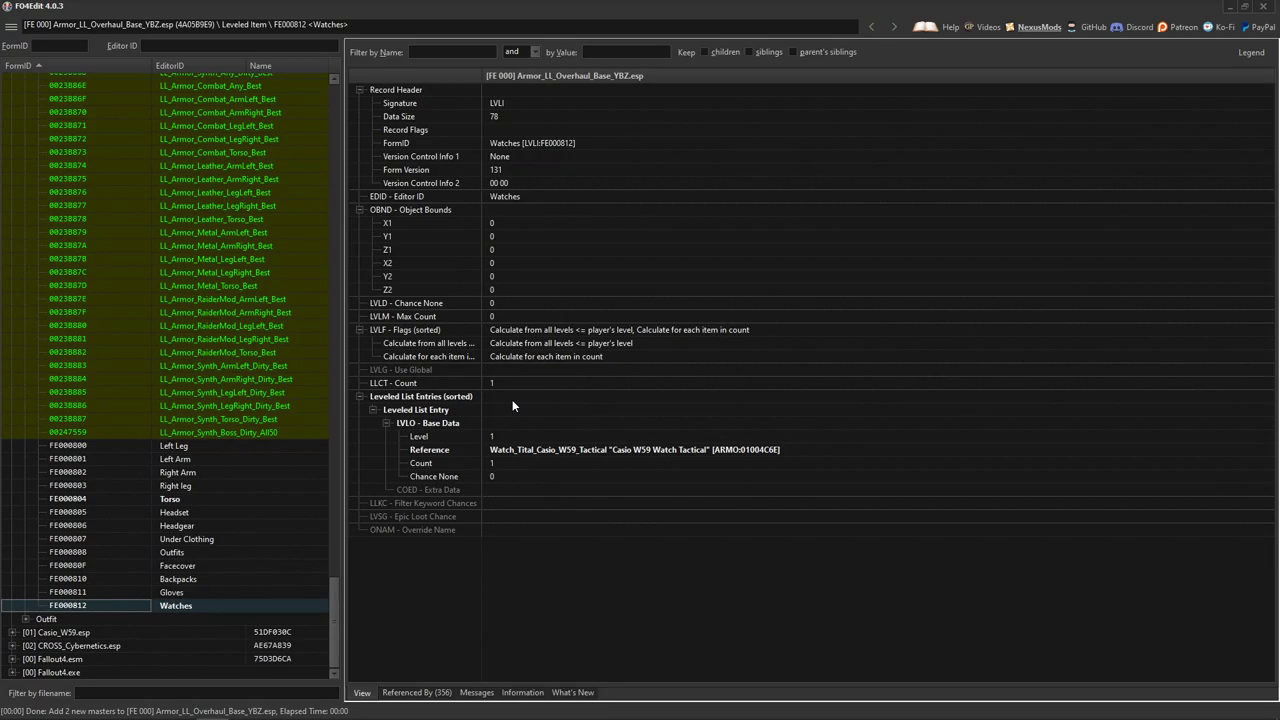
Step: Add a second entry to the Watches leveled list and set its Reference to 01004C6E
right_click(580, 396)
left_click(605, 404)
left_click(507, 453)
right_click(507, 453)
left_click(532, 459)
type("01004C6E")
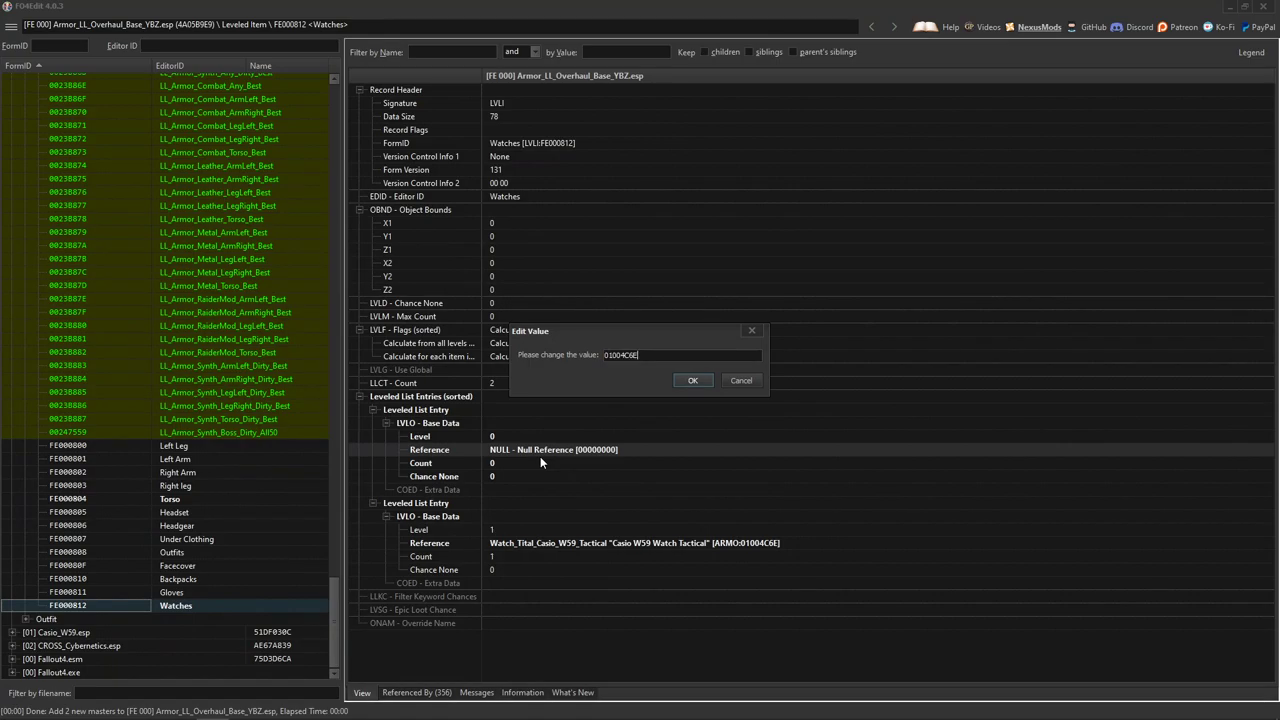
key("Return")
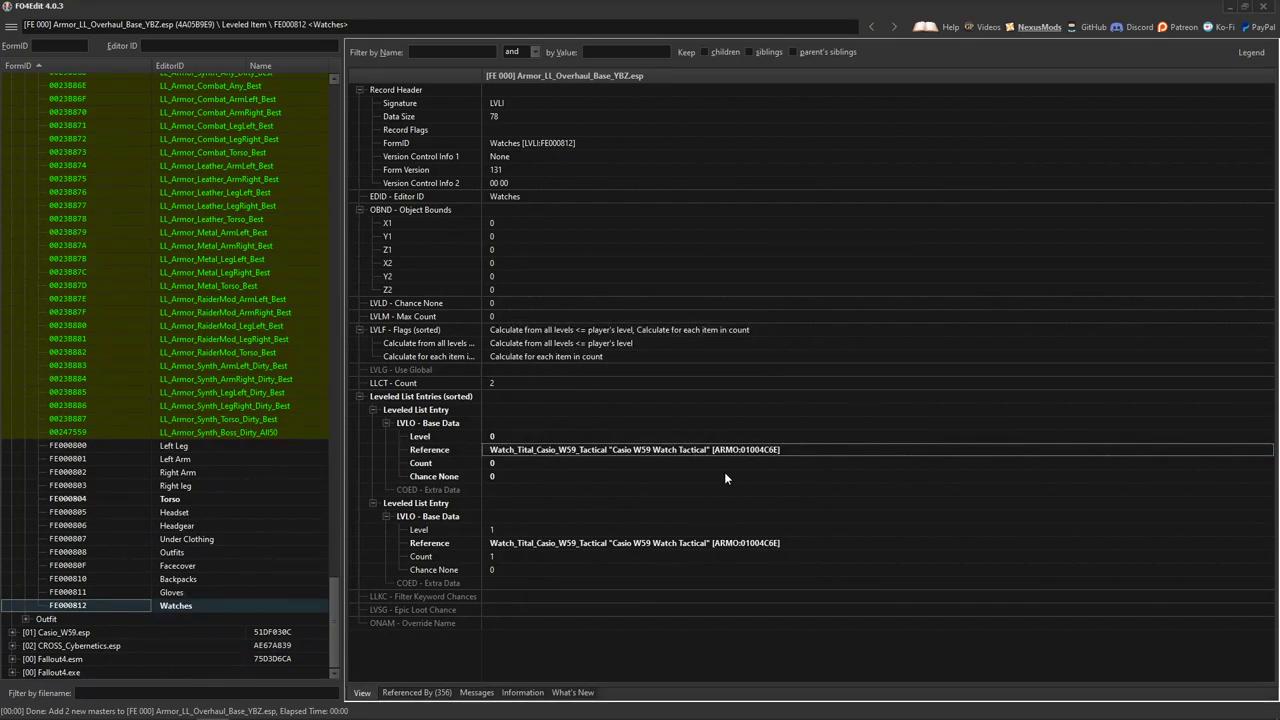
Step: Set the Level and the Count of the new Watches list entry to 1
left_click(492, 436)
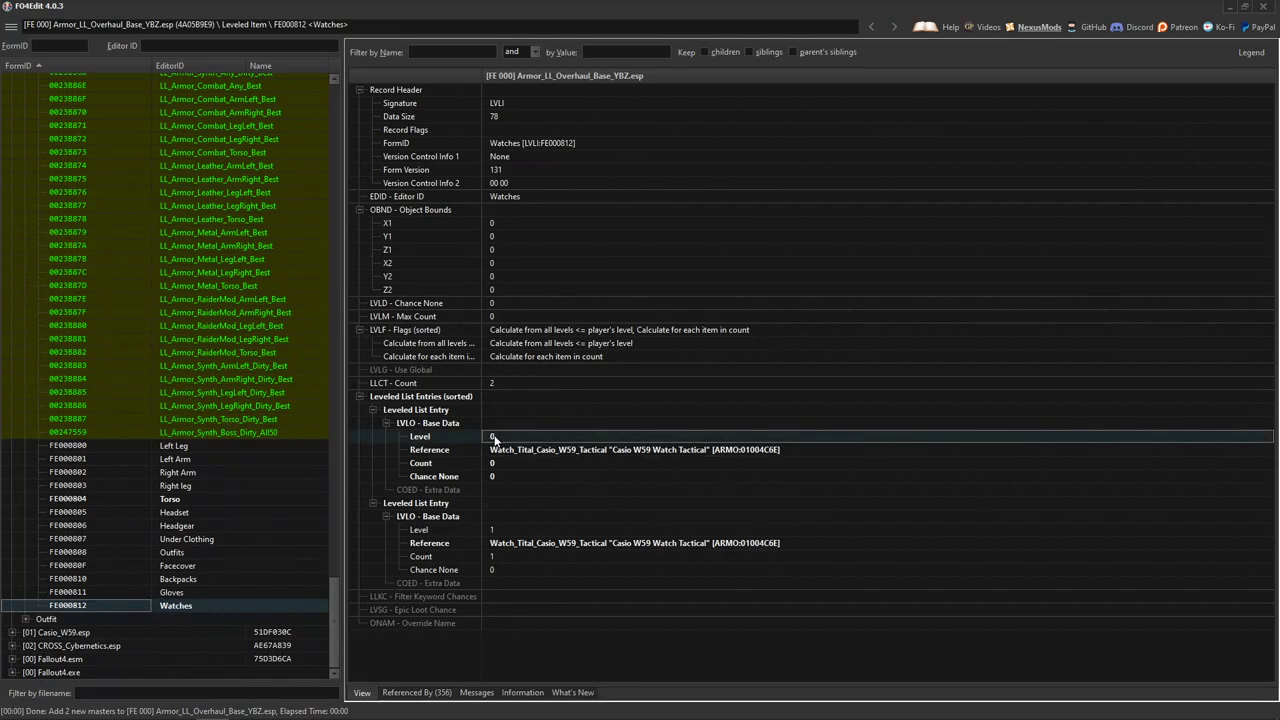
left_click(492, 436)
left_click(492, 463)
left_click(492, 463)
key("Return")
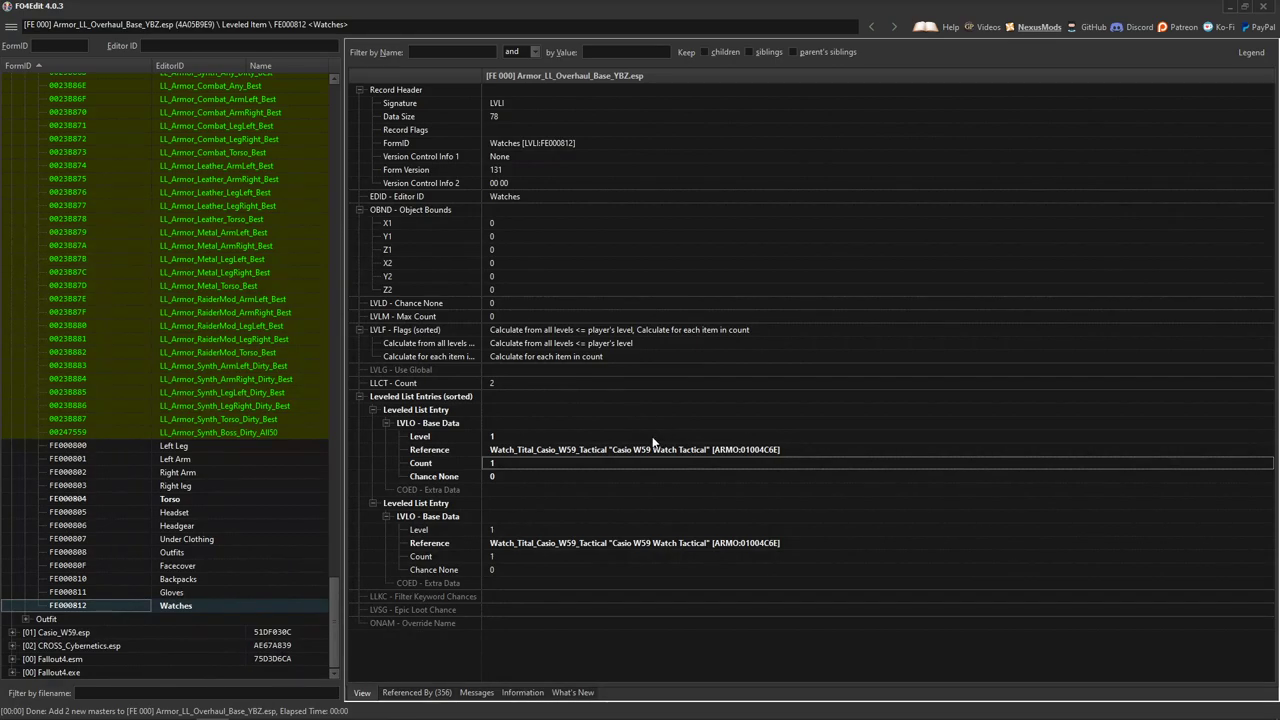
left_click(636, 546)
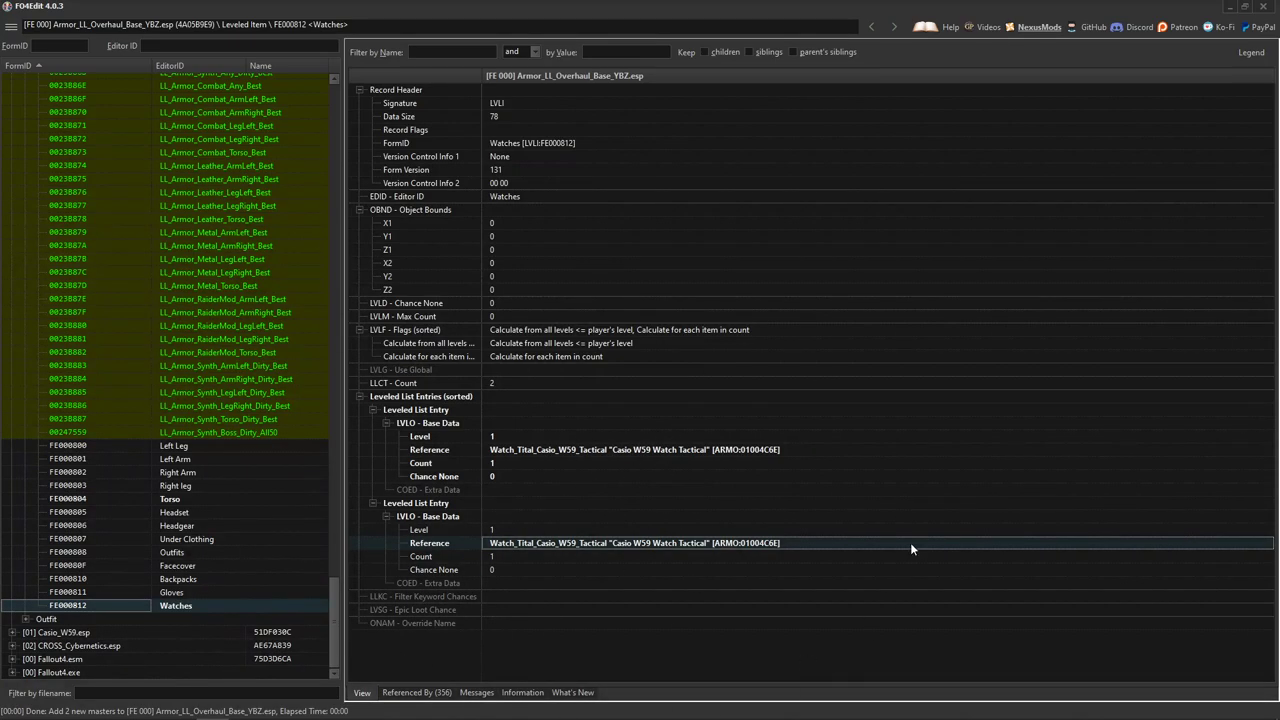
left_click(622, 449)
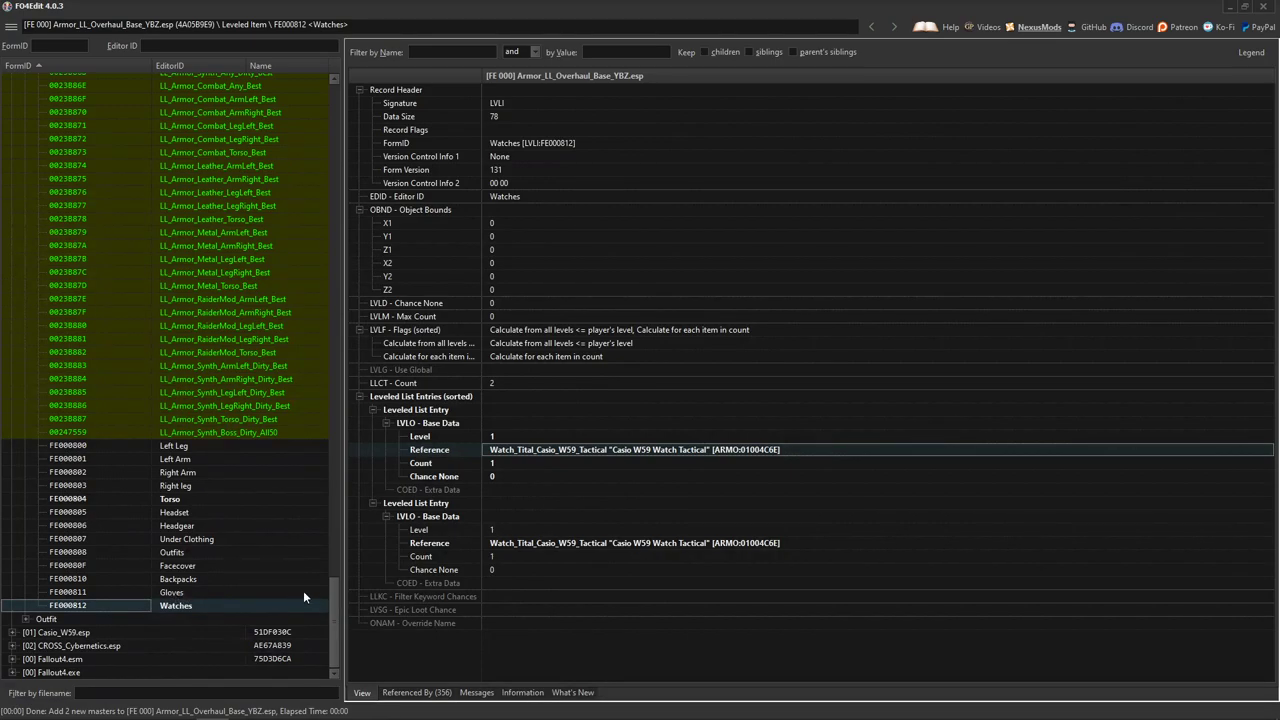
Step: Collapse Armor_LL_Overhaul_Base_YBZ.esp and list the armor records of CROSS_Cybernetics.esp
left_click_drag(334, 591, 336, 80)
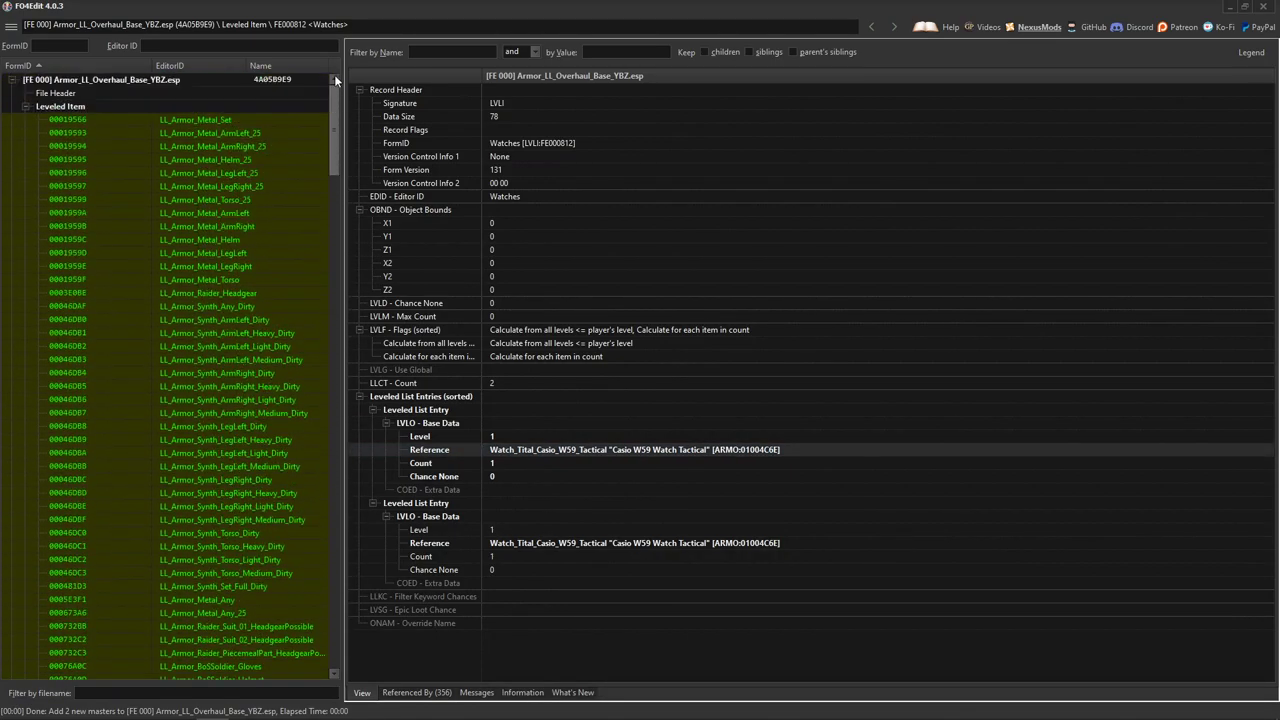
left_click(11, 80)
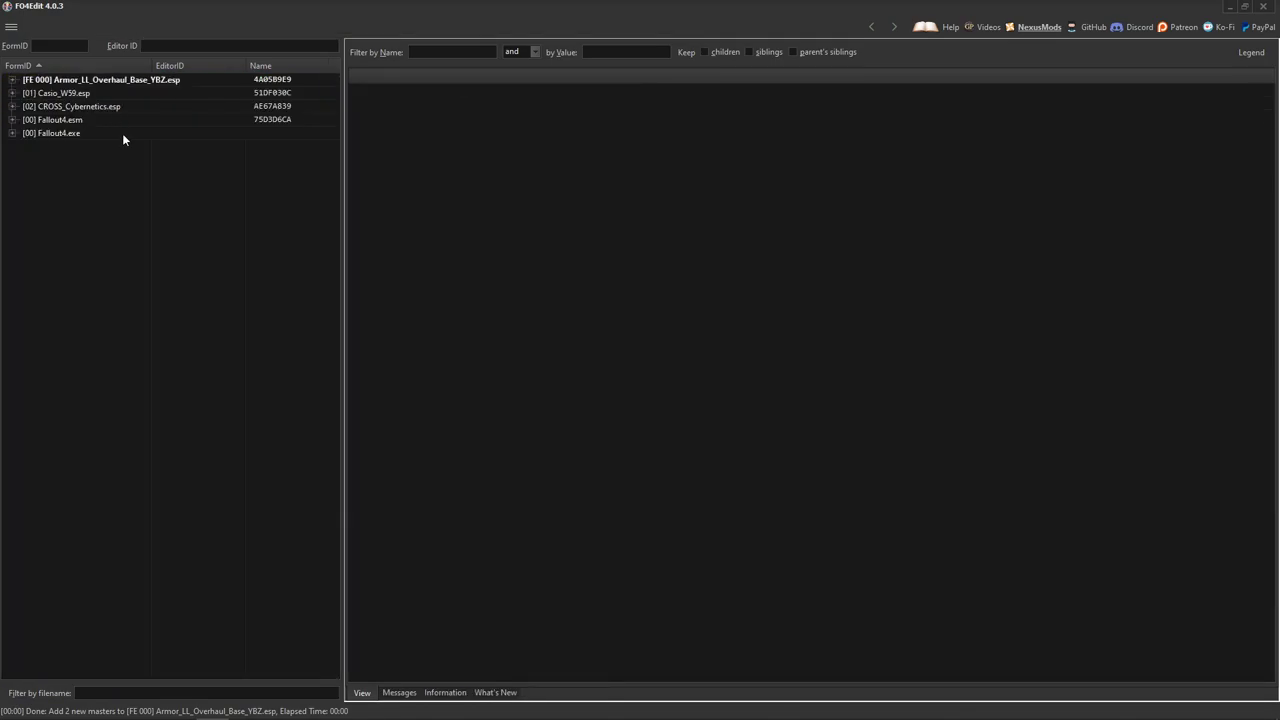
left_click(12, 106)
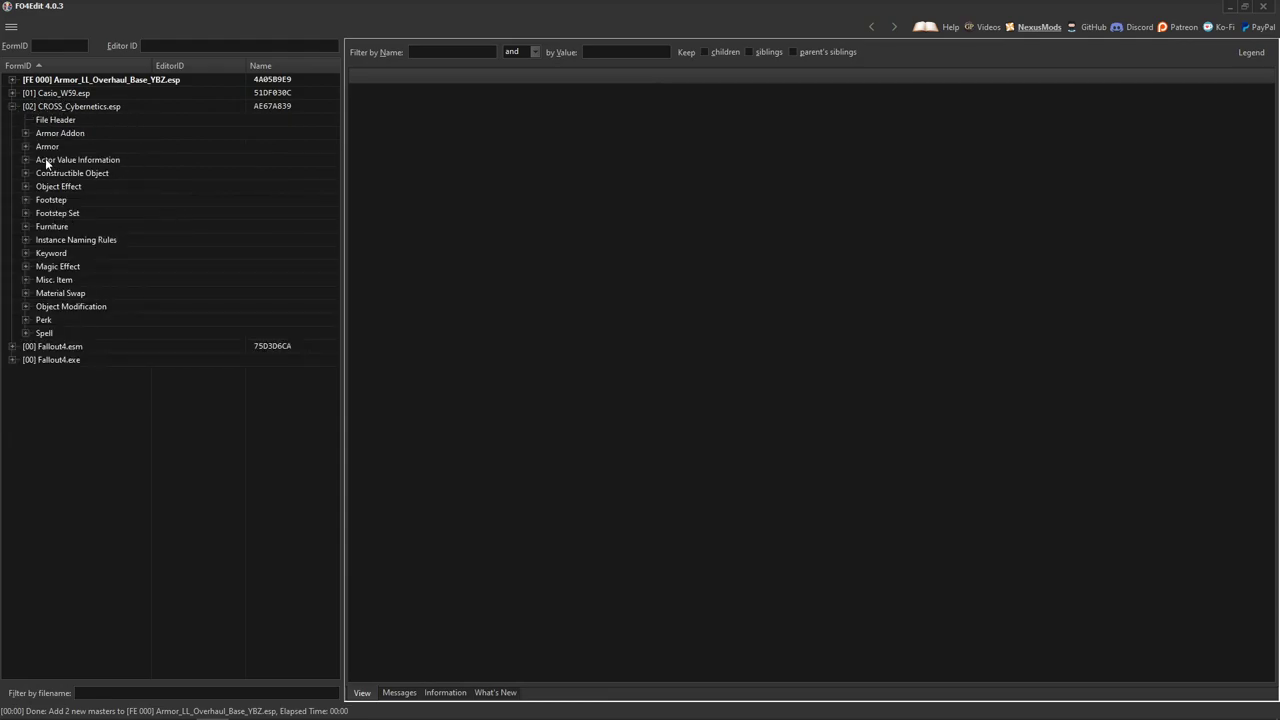
left_click(25, 147)
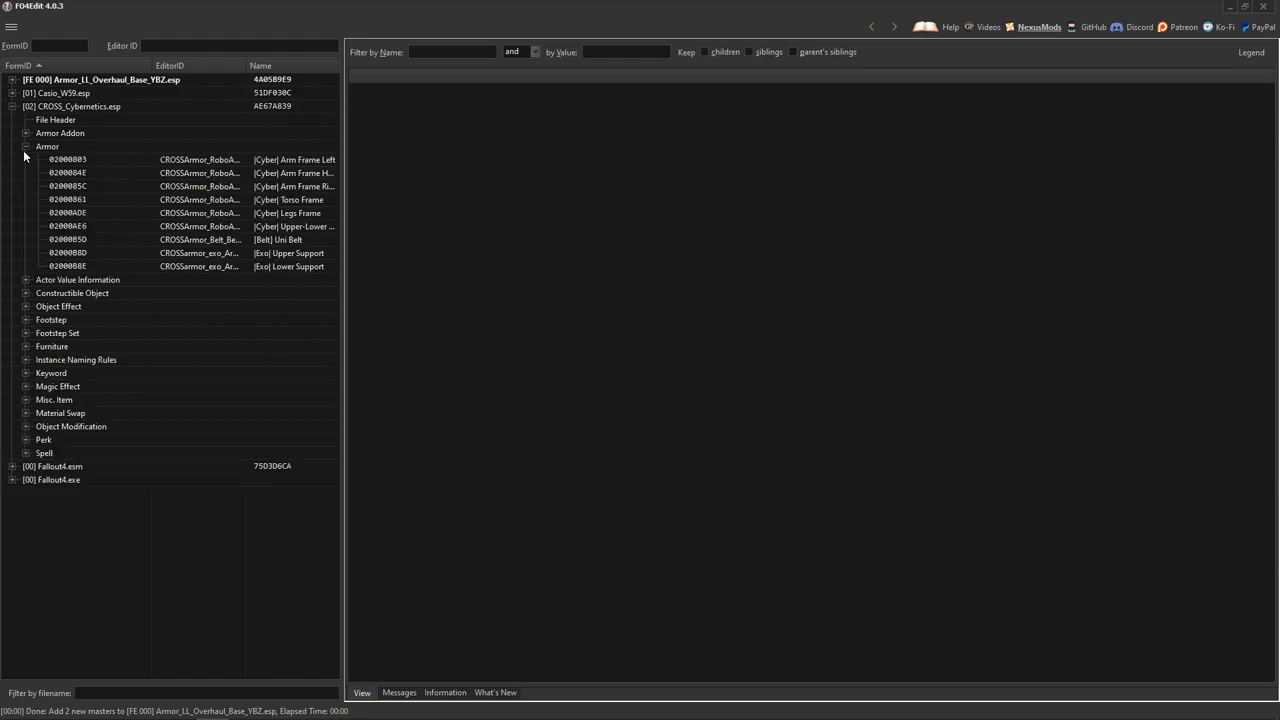
Step: Compare the biped body slots of the Cyber Arm Frame Hands and Arm Frame Left armor records
left_click(205, 173)
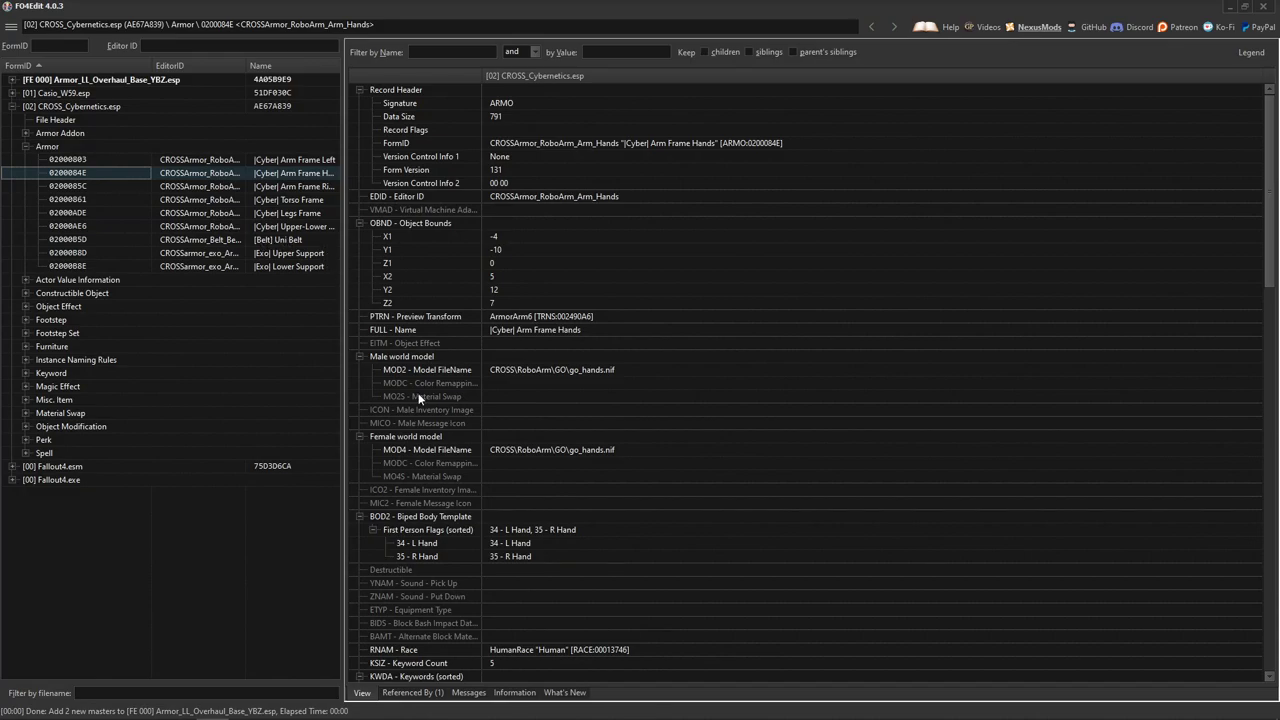
left_click(213, 160)
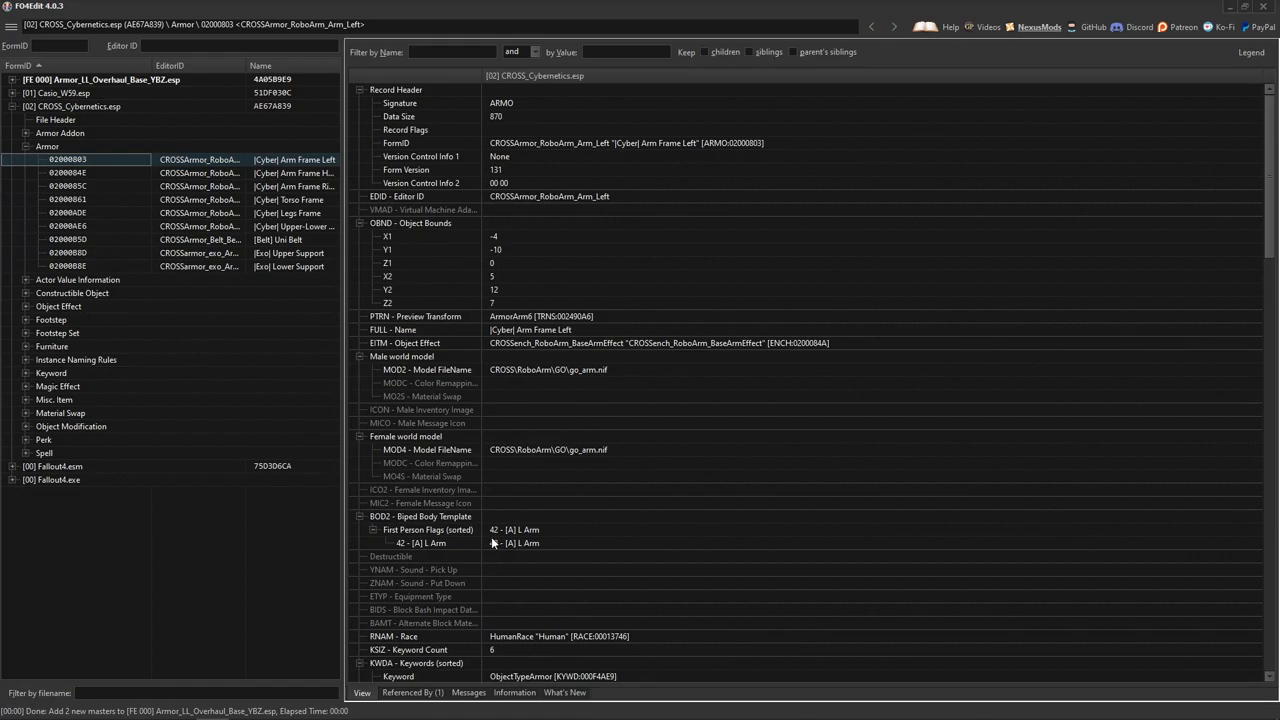
left_click(231, 174)
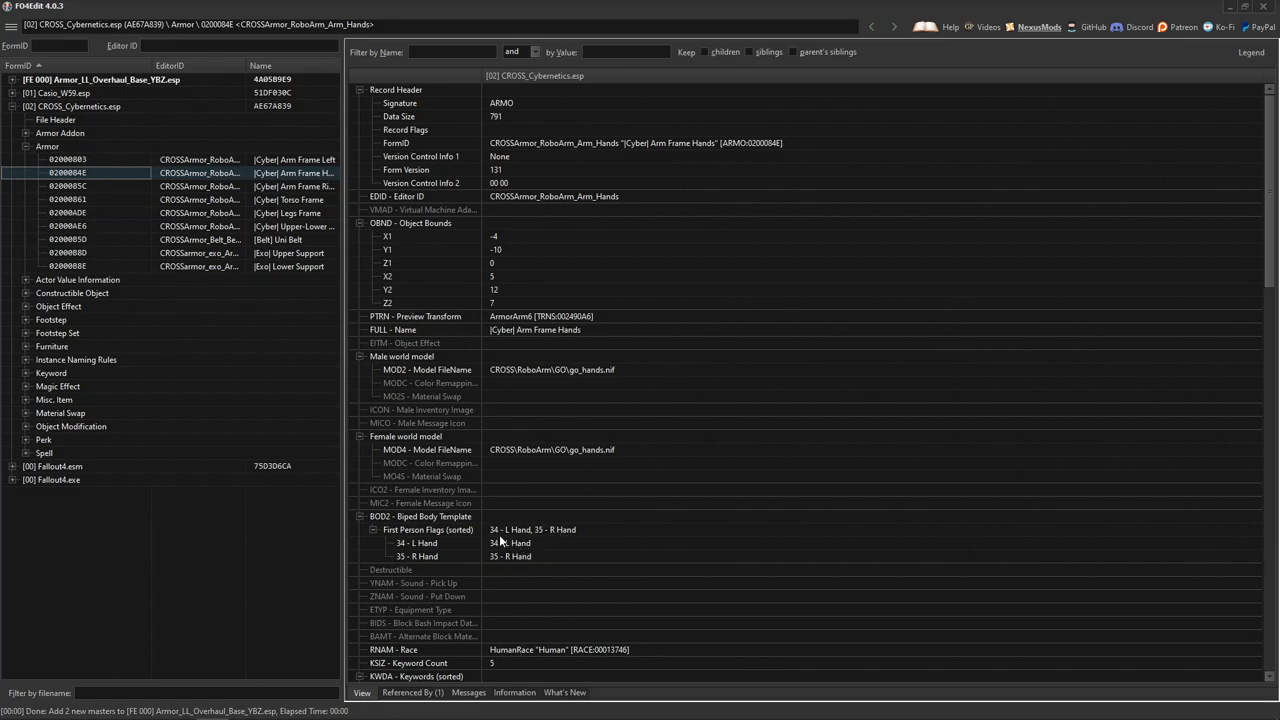
left_click(200, 160)
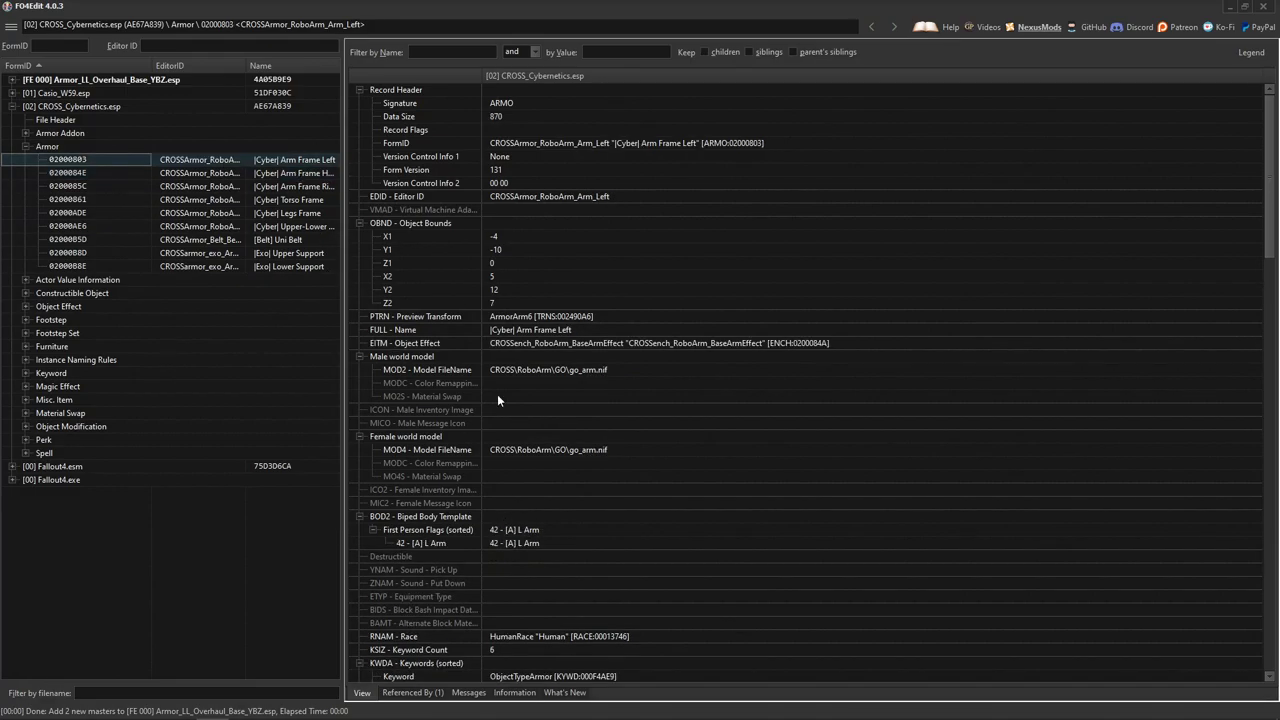
Step: Copy the FormID of the Cyber Torso Frame armor record in CROSS_Cybernetics.esp without changing it
left_click(224, 202)
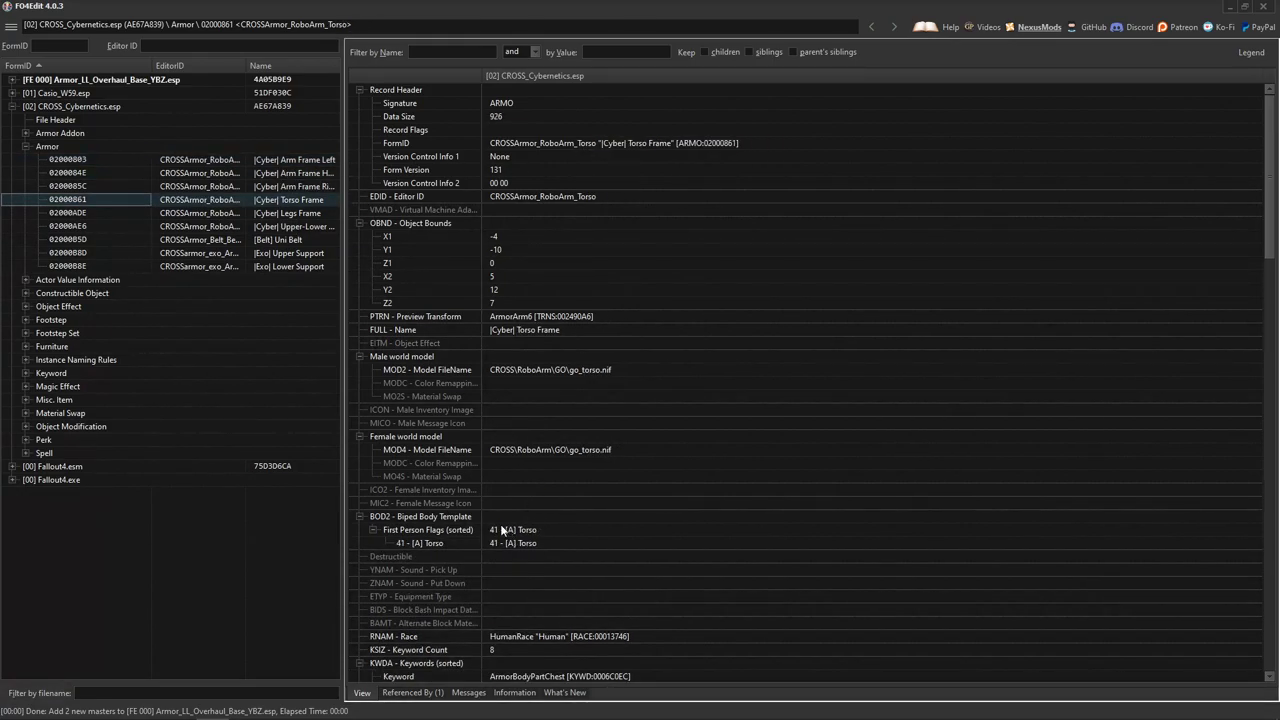
right_click(208, 203)
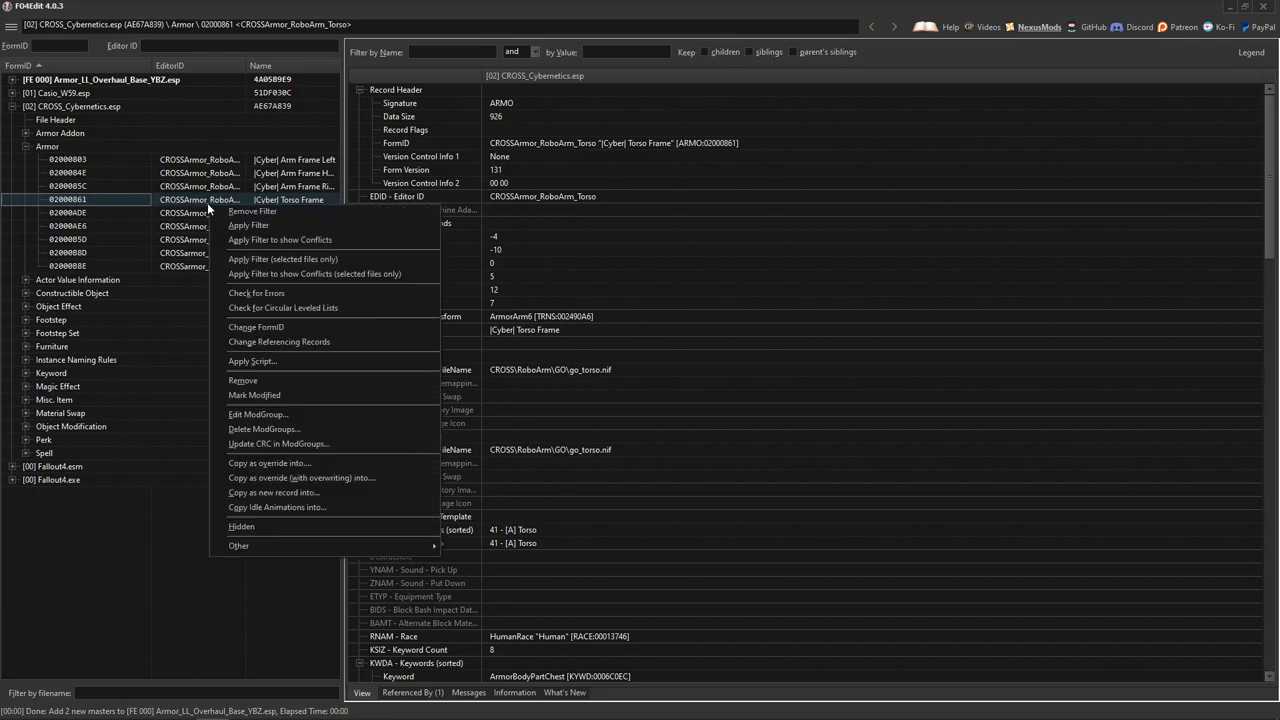
left_click(256, 328)
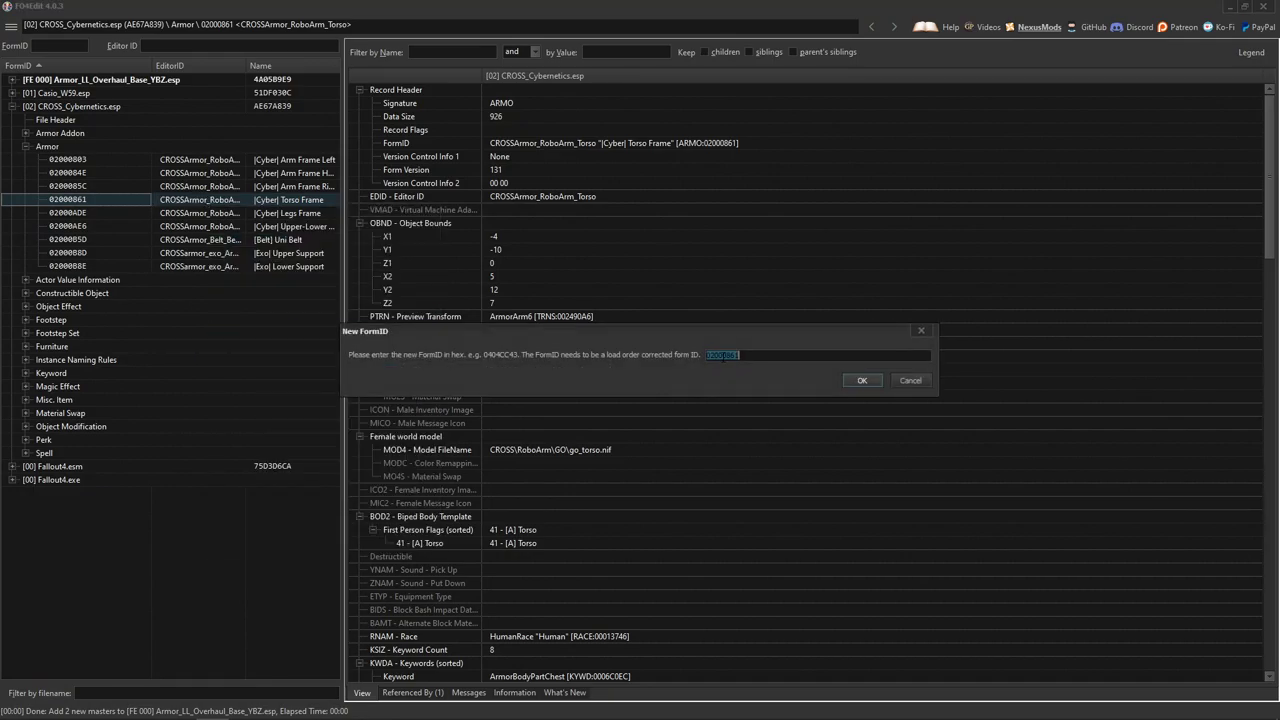
right_click(723, 356)
left_click(756, 397)
left_click(910, 380)
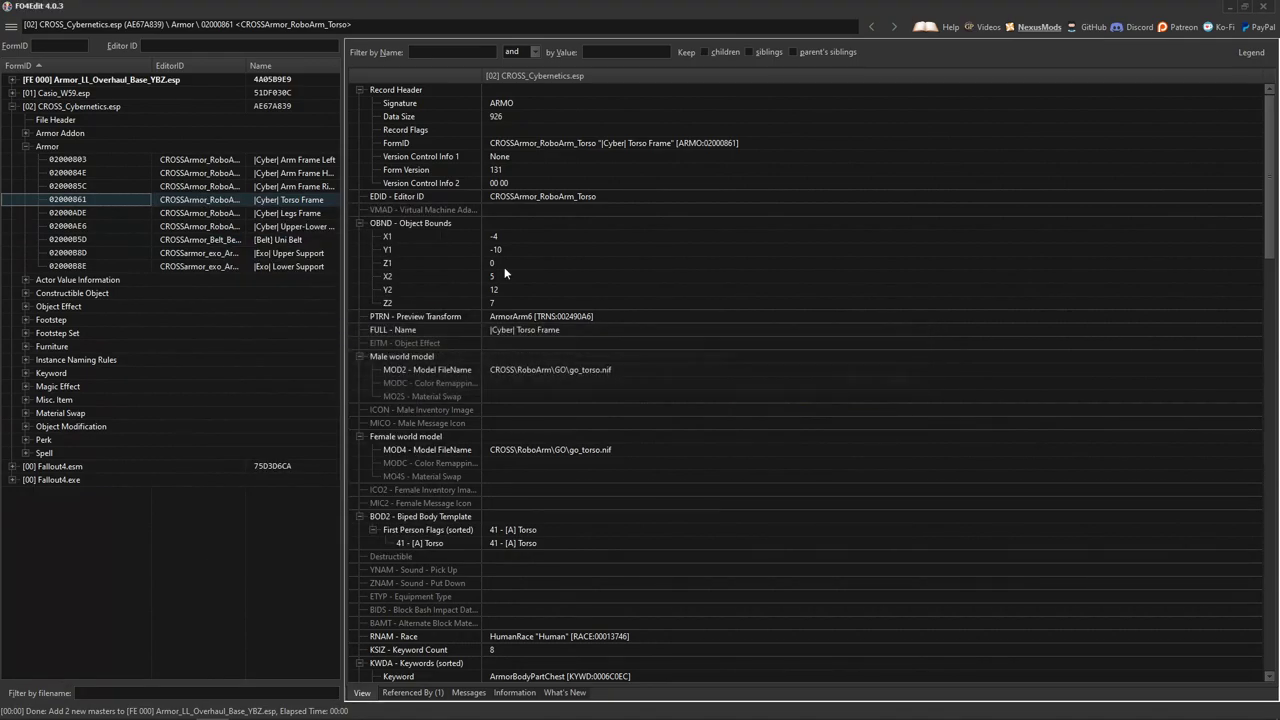
Step: In the Torso leveled list of Armor_LL_Overhaul_Base_YBZ.esp, set the first entry's Reference to 02000861
left_click(13, 80)
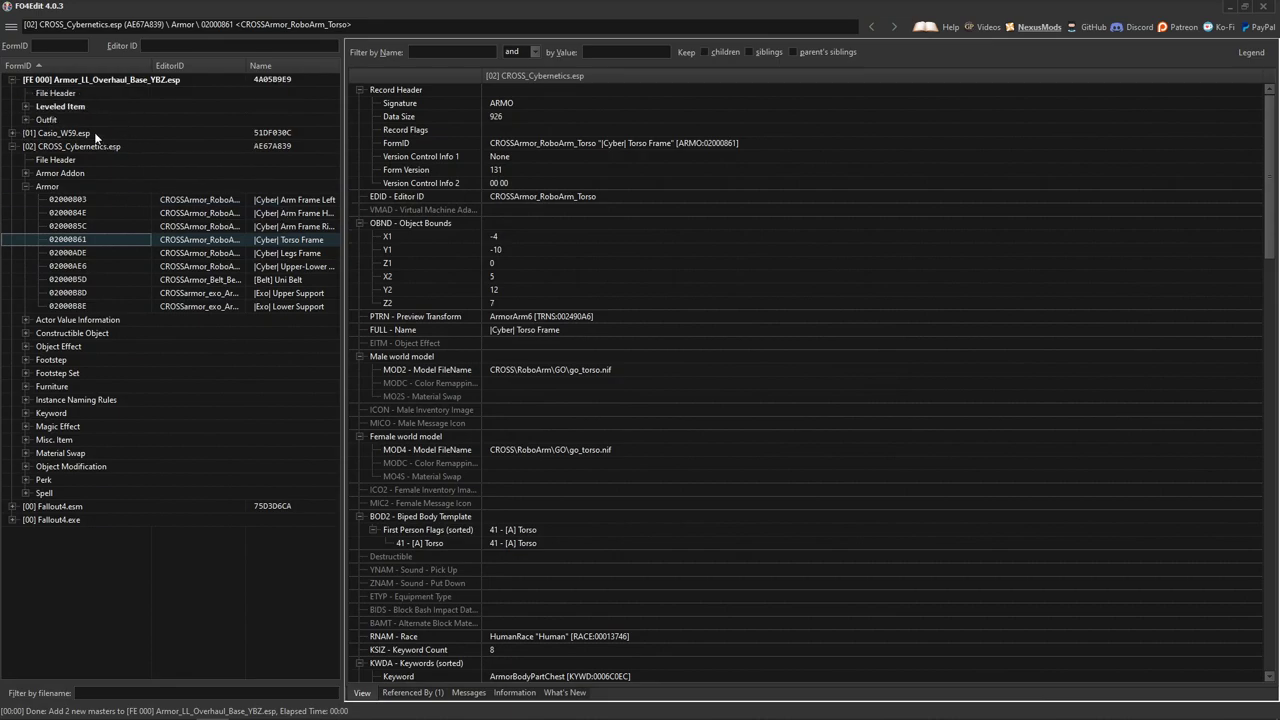
left_click(25, 107)
left_click_drag(330, 140, 343, 590)
scroll(246, 415, "down", 3)
scroll(191, 452, "up", 5)
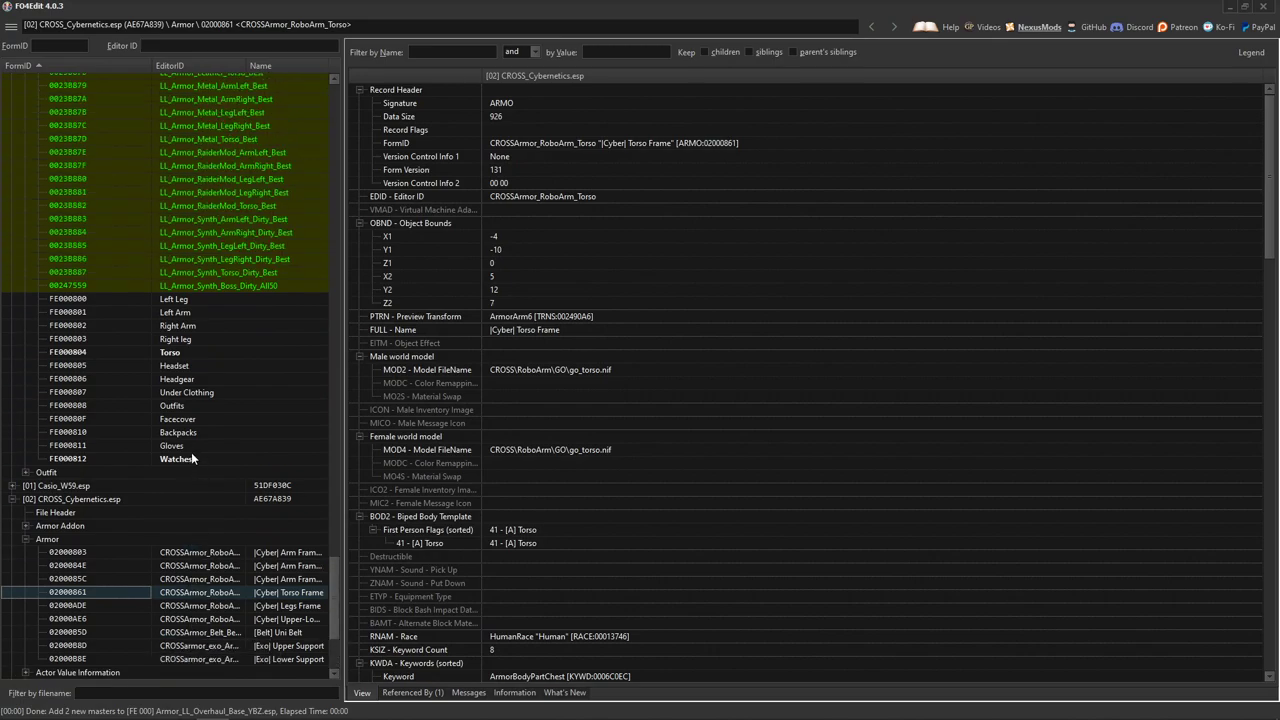
left_click(174, 354)
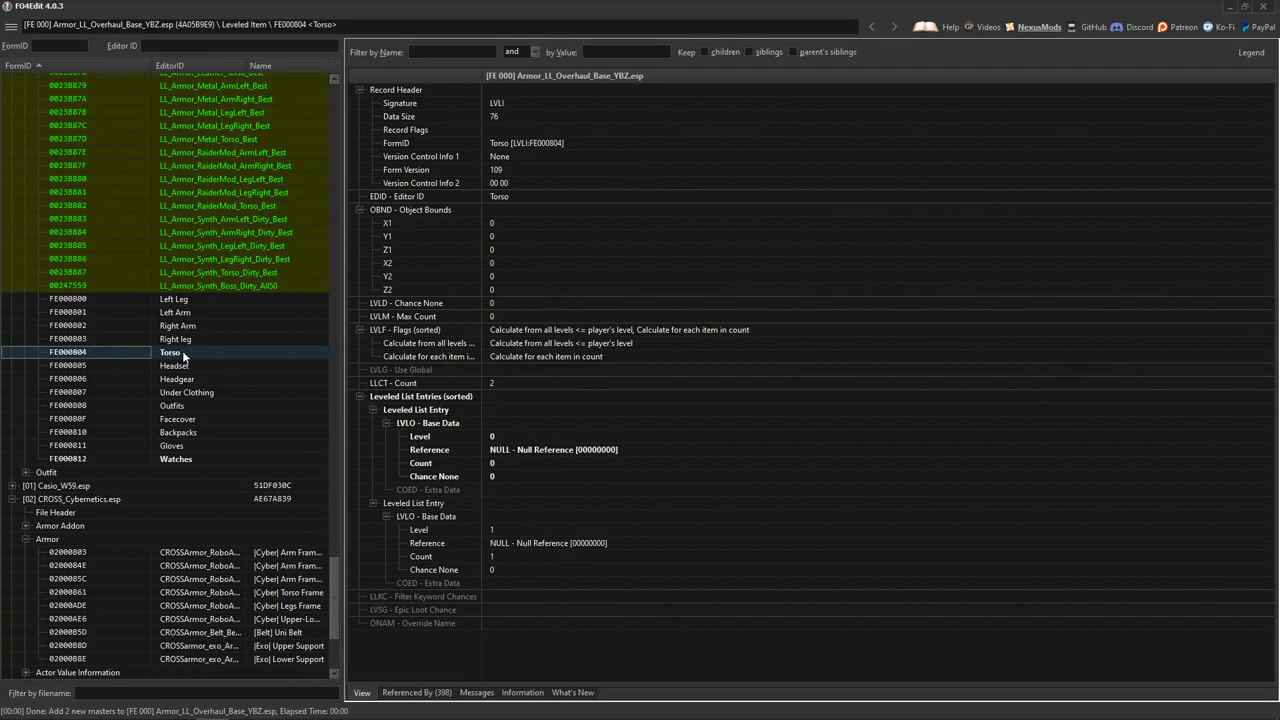
left_click(540, 450)
right_click(540, 450)
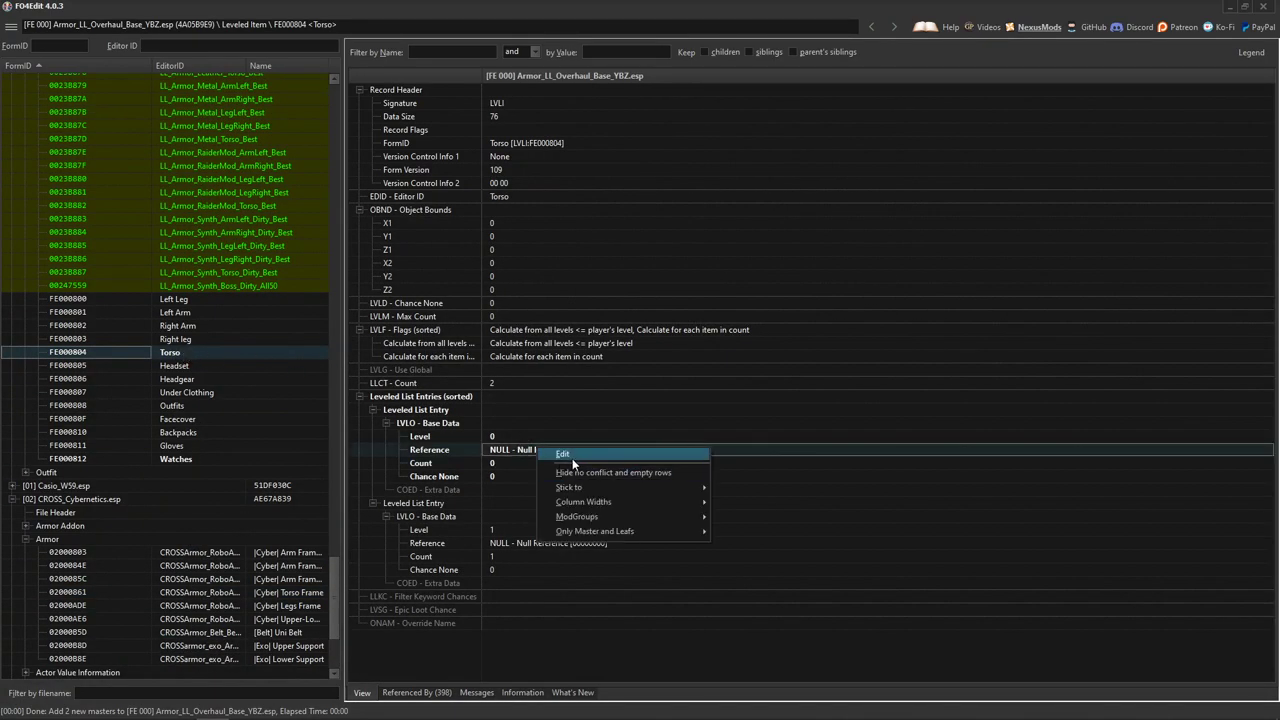
left_click(568, 455)
key("ctrl+v")
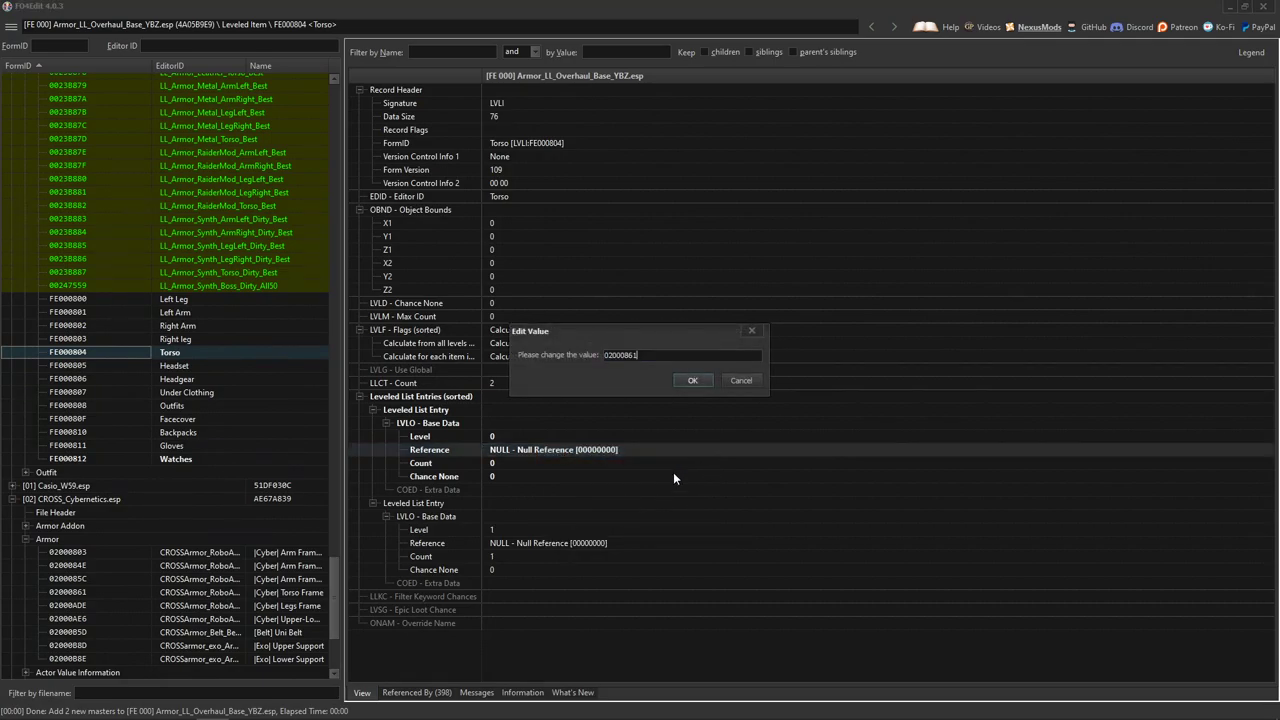
key("Return")
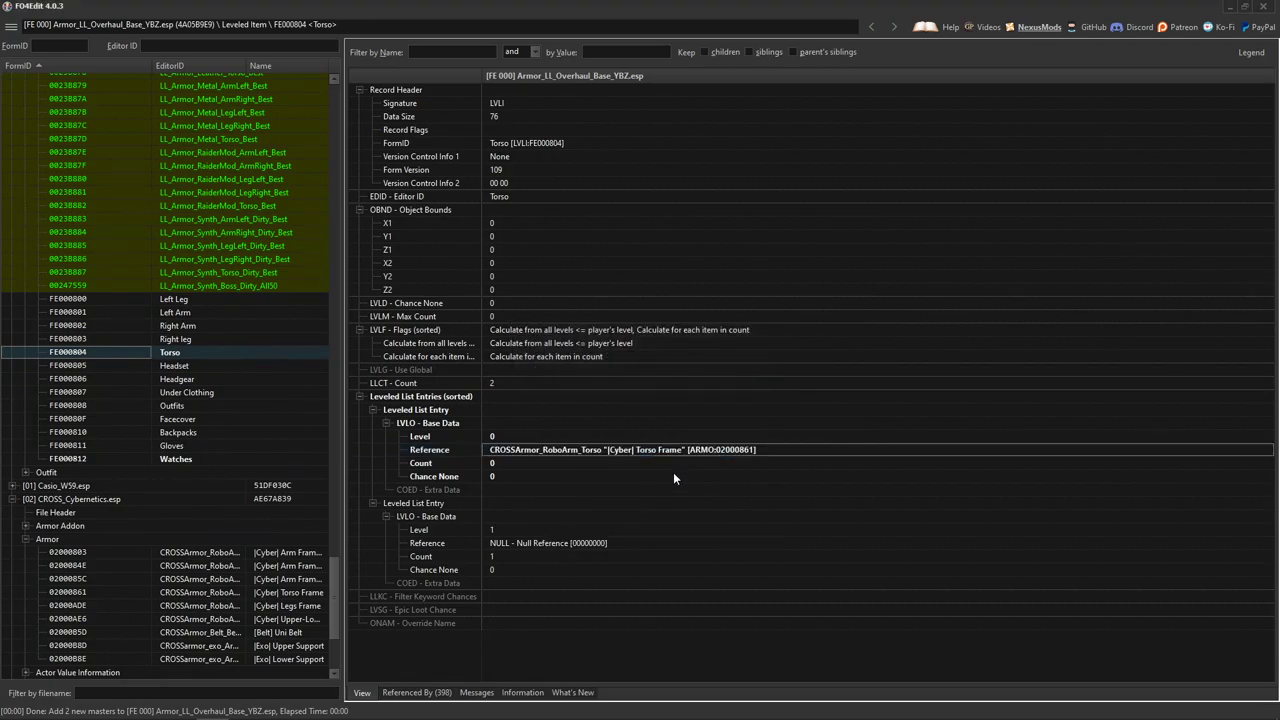
Step: Set the Torso Frame entry's Level and Count to 1 and remove the null-reference entry from the Torso list
double_click(493, 437)
type("1")
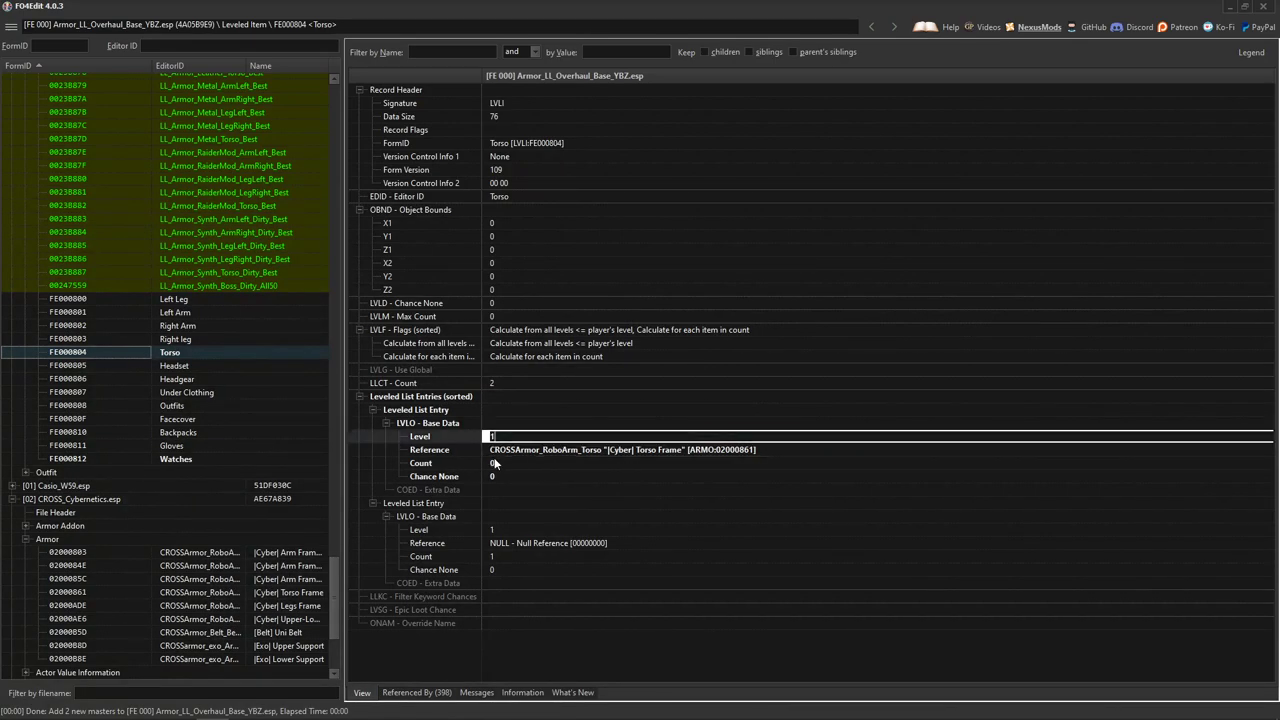
key("Return")
double_click(496, 557)
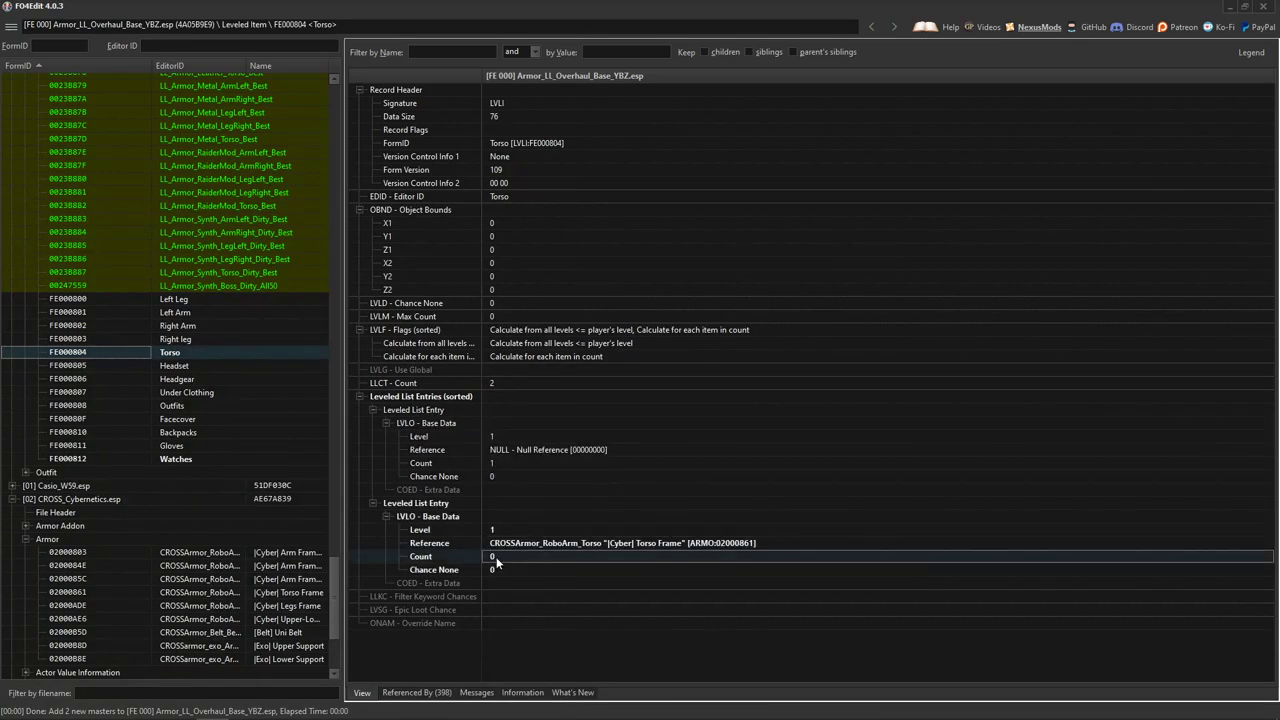
key("Return")
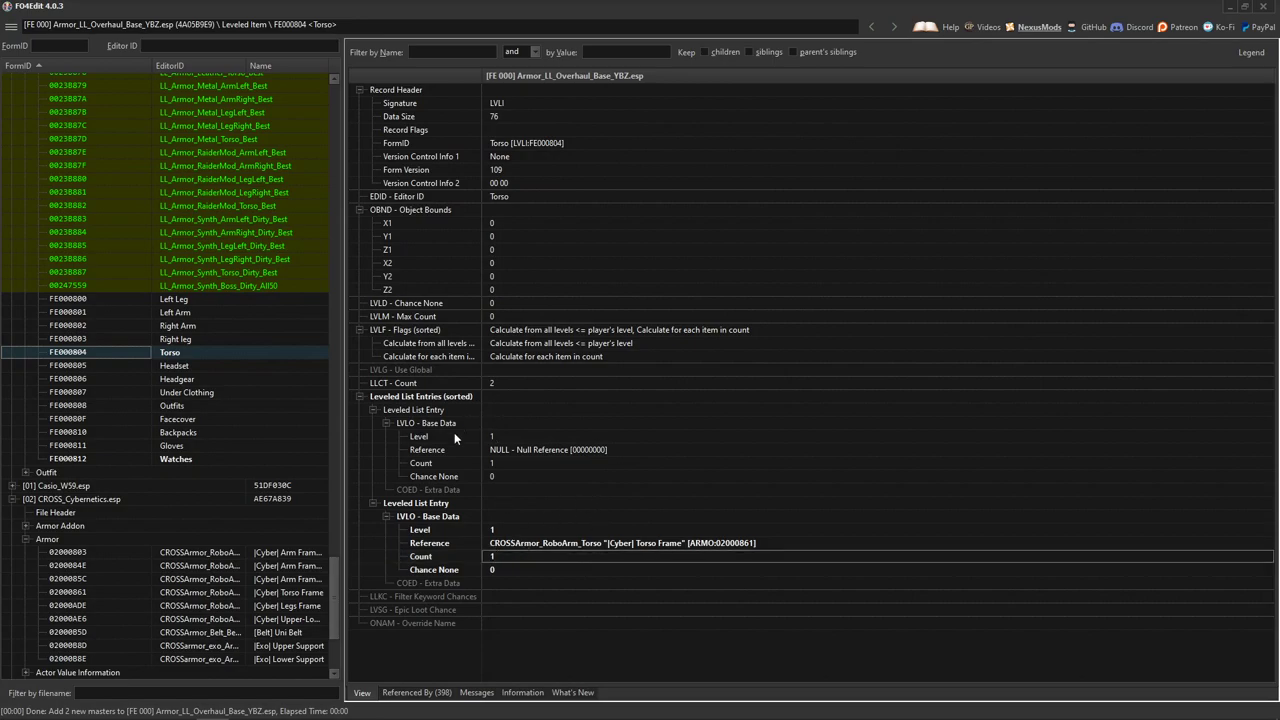
right_click(507, 412)
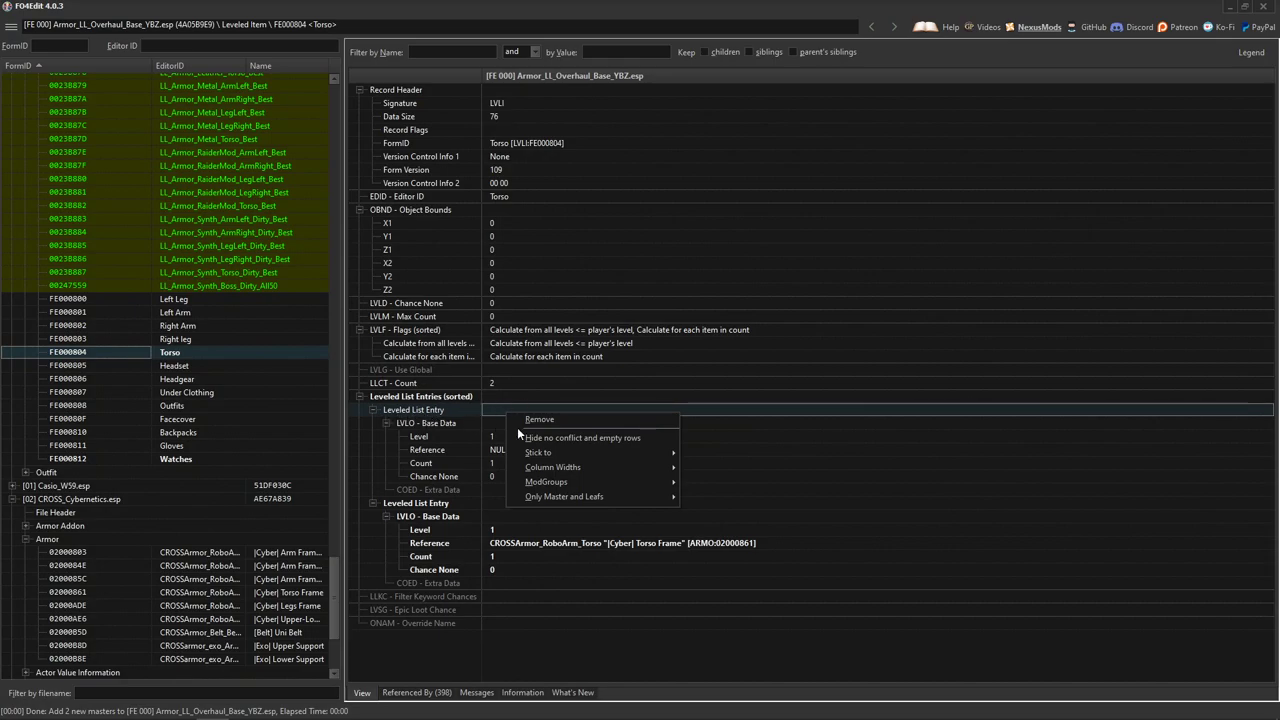
left_click(540, 421)
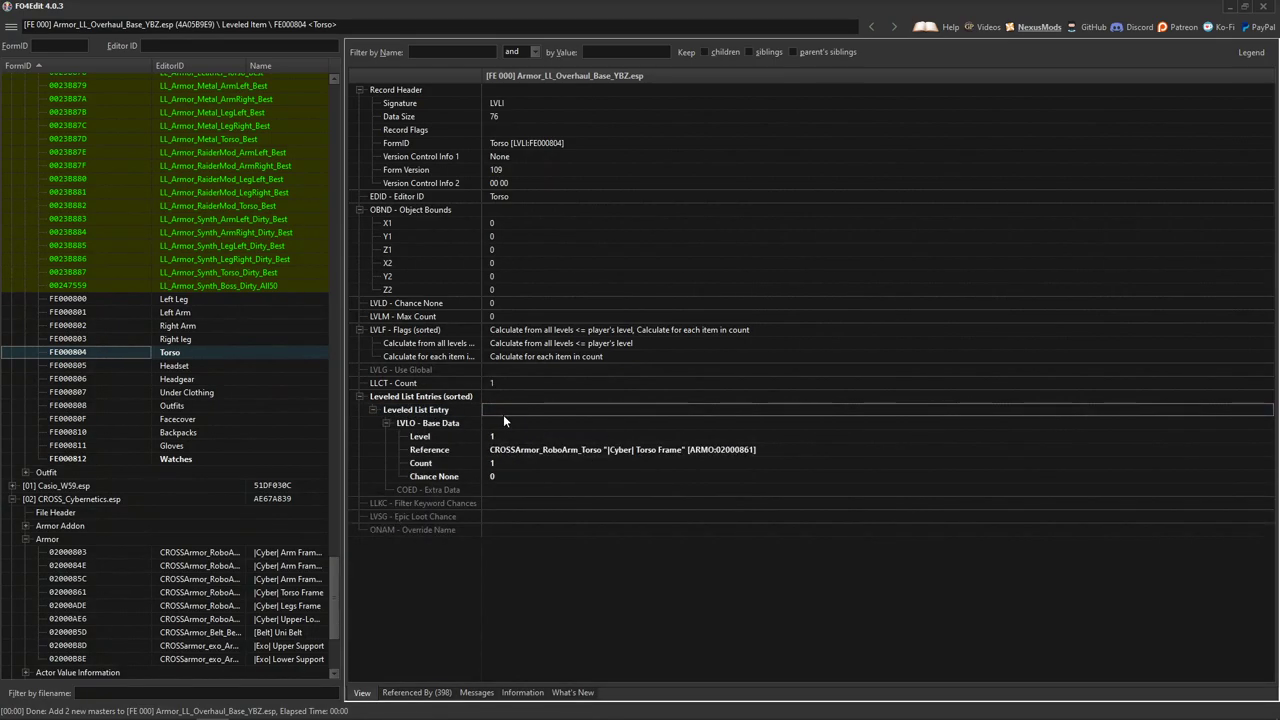
Step: Copy the Cyber Arm Frame Left FormID and set the Left Arm leveled list entry's Reference to 02000803
left_click(185, 366)
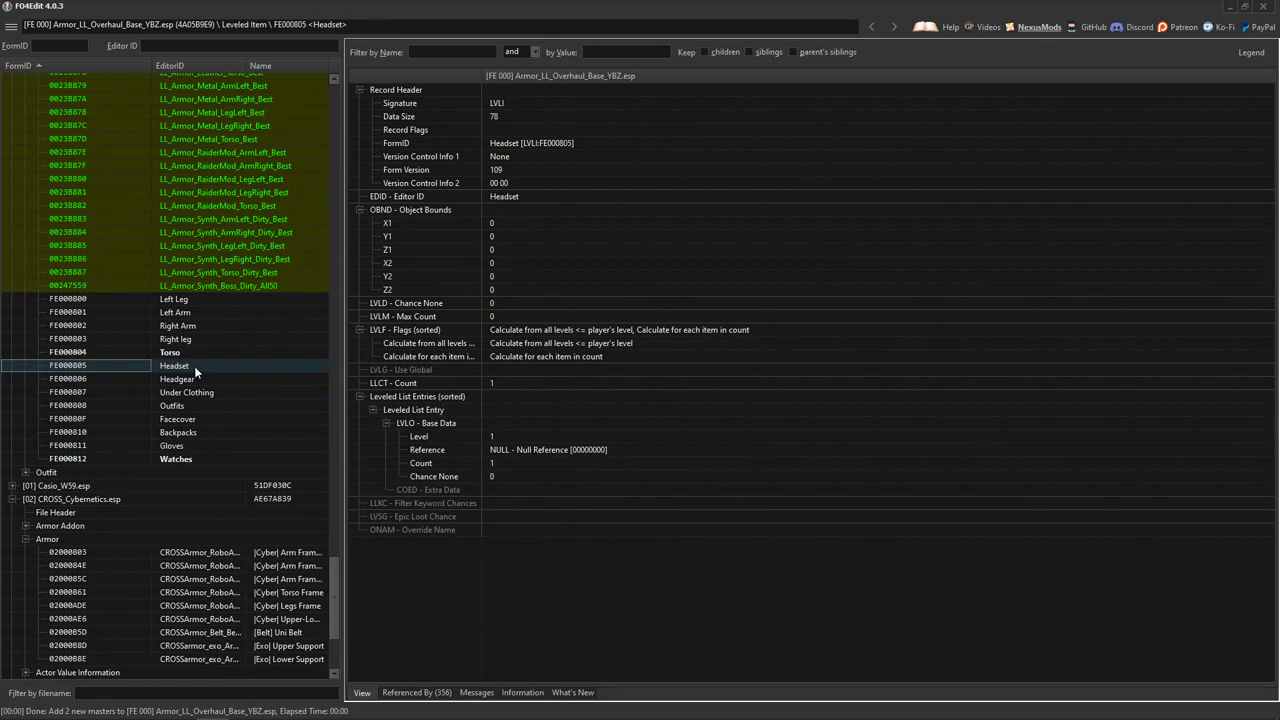
scroll(189, 519, "down", 5)
left_click(221, 353)
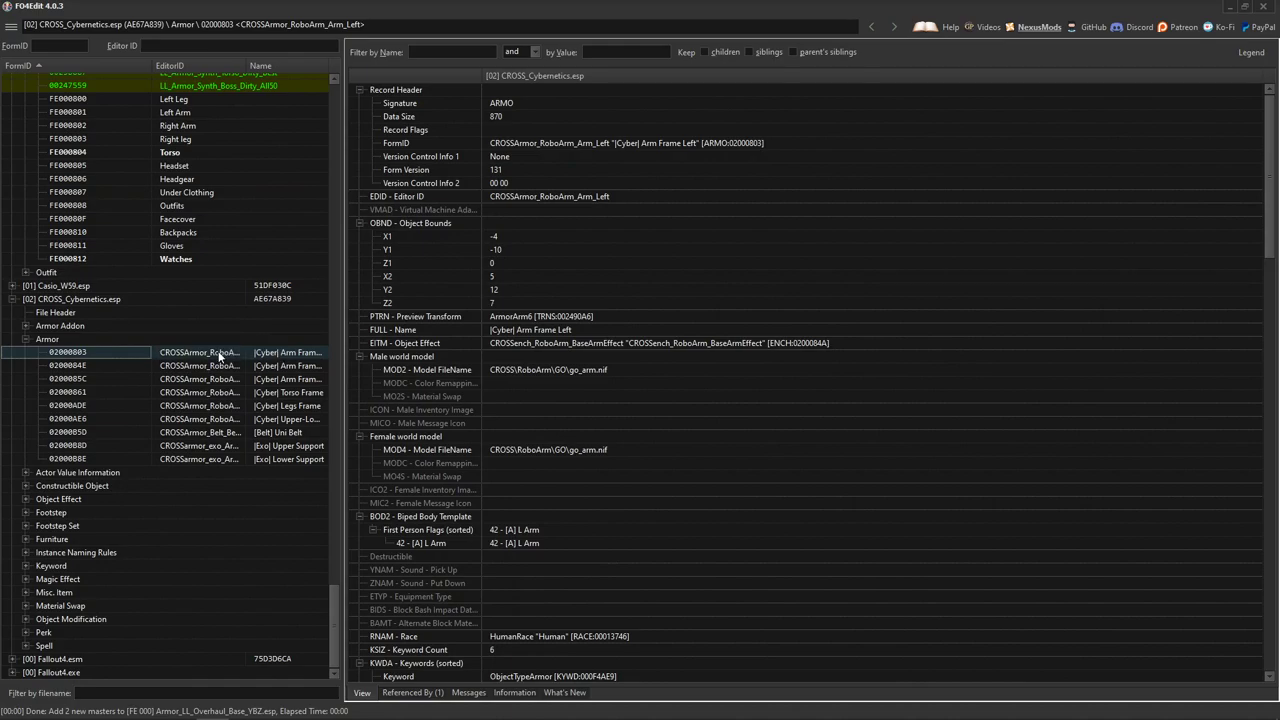
scroll(188, 162, "up", 1)
left_click(177, 151)
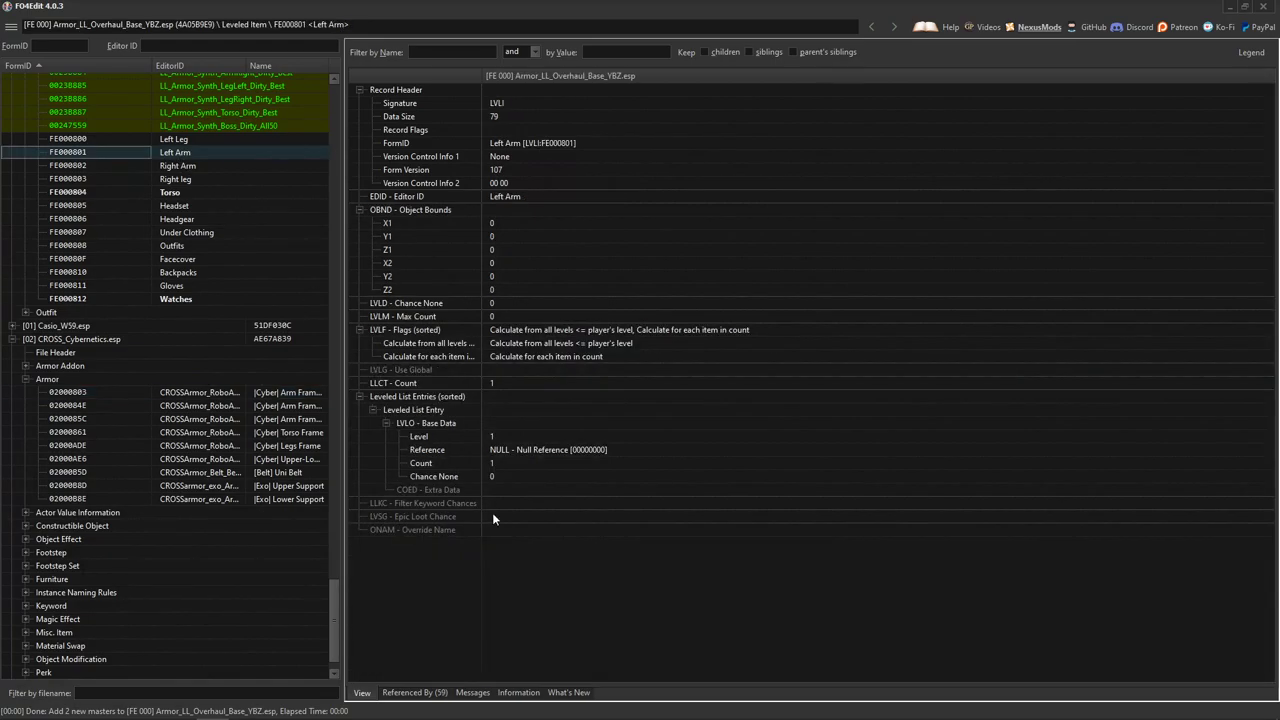
left_click(520, 449)
right_click(522, 450)
left_click(565, 454)
key("ctrl+v")
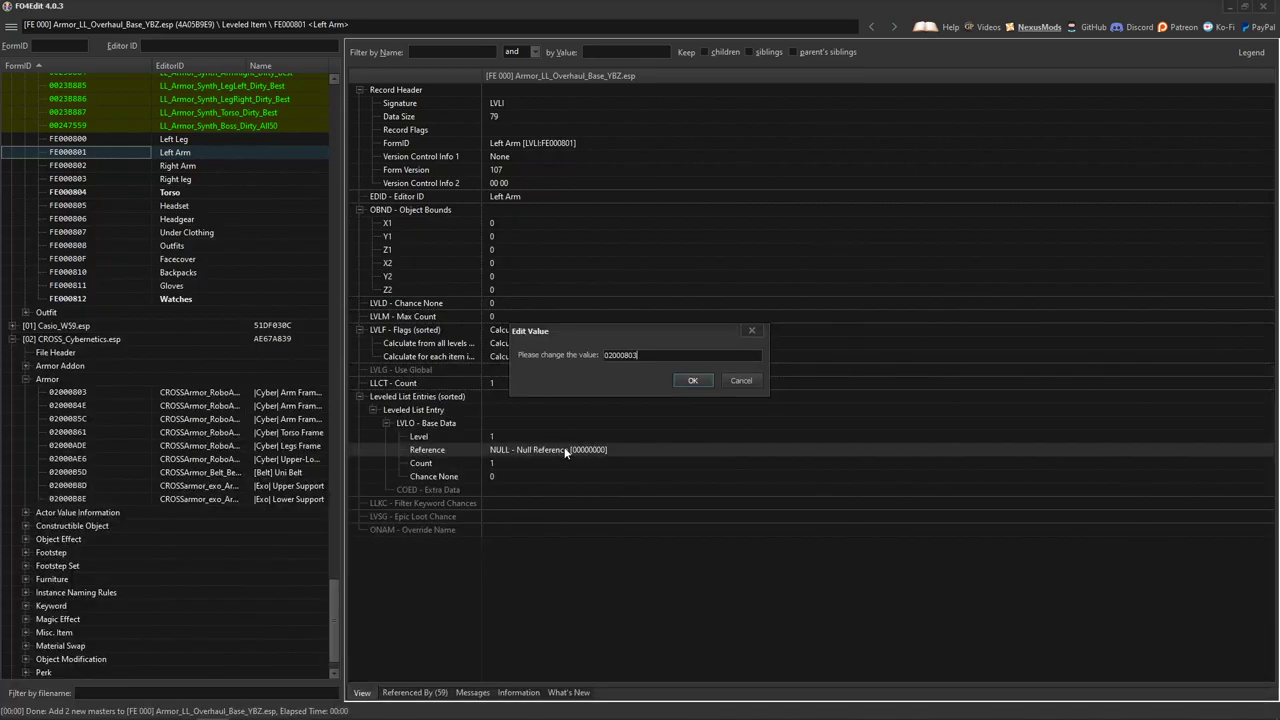
key("Return")
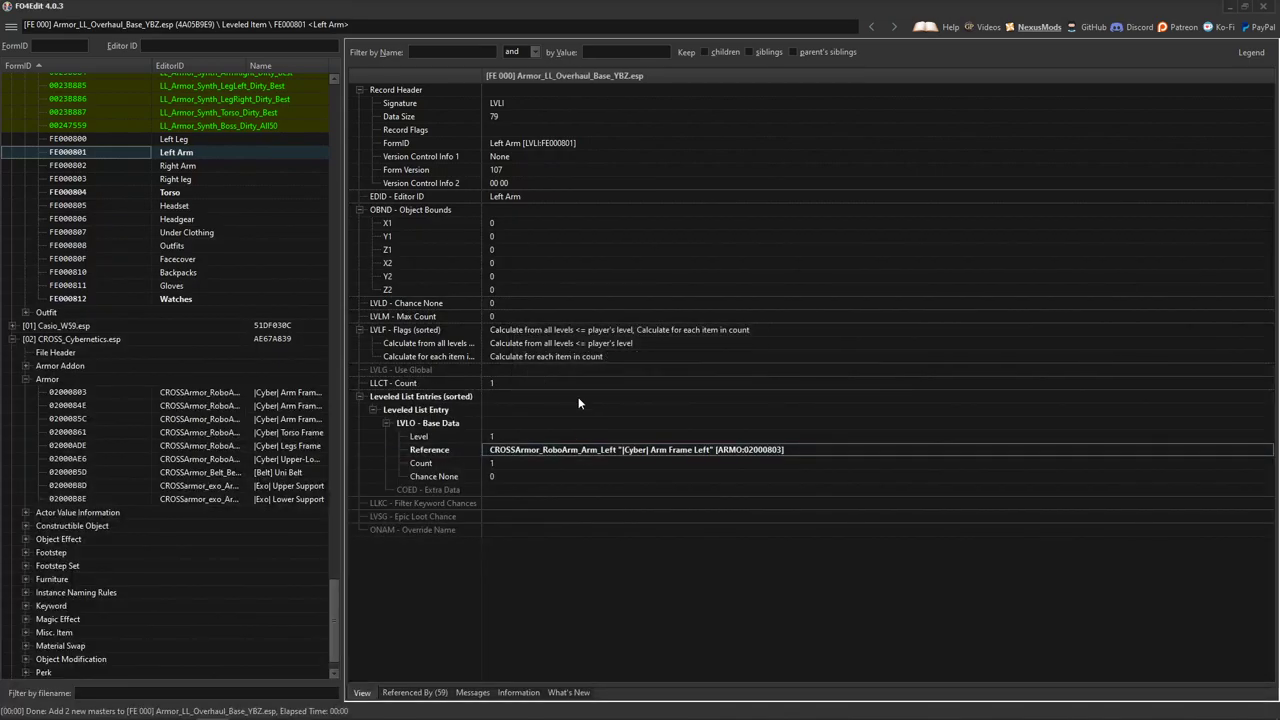
Step: Copy the Cyber Arm Frame Right FormID and set the Right Arm leveled list entry's Reference to 0200085C
left_click(206, 421)
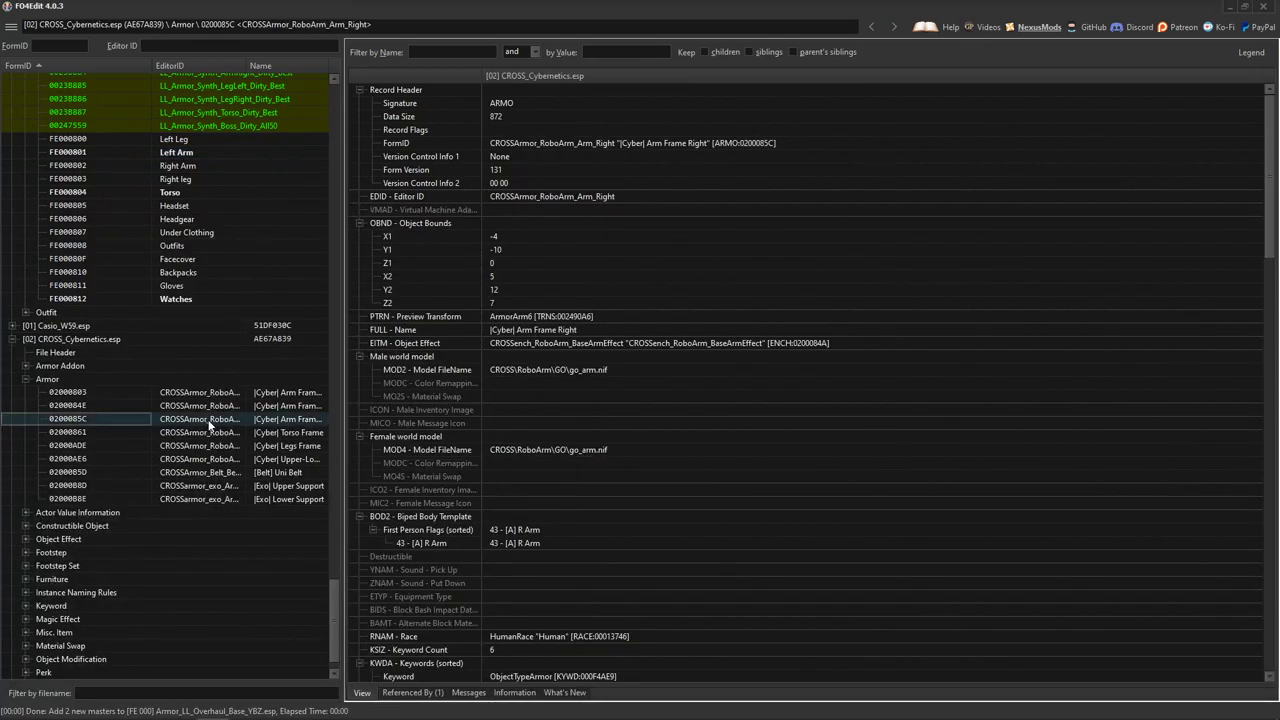
left_click(177, 167)
left_click(516, 448)
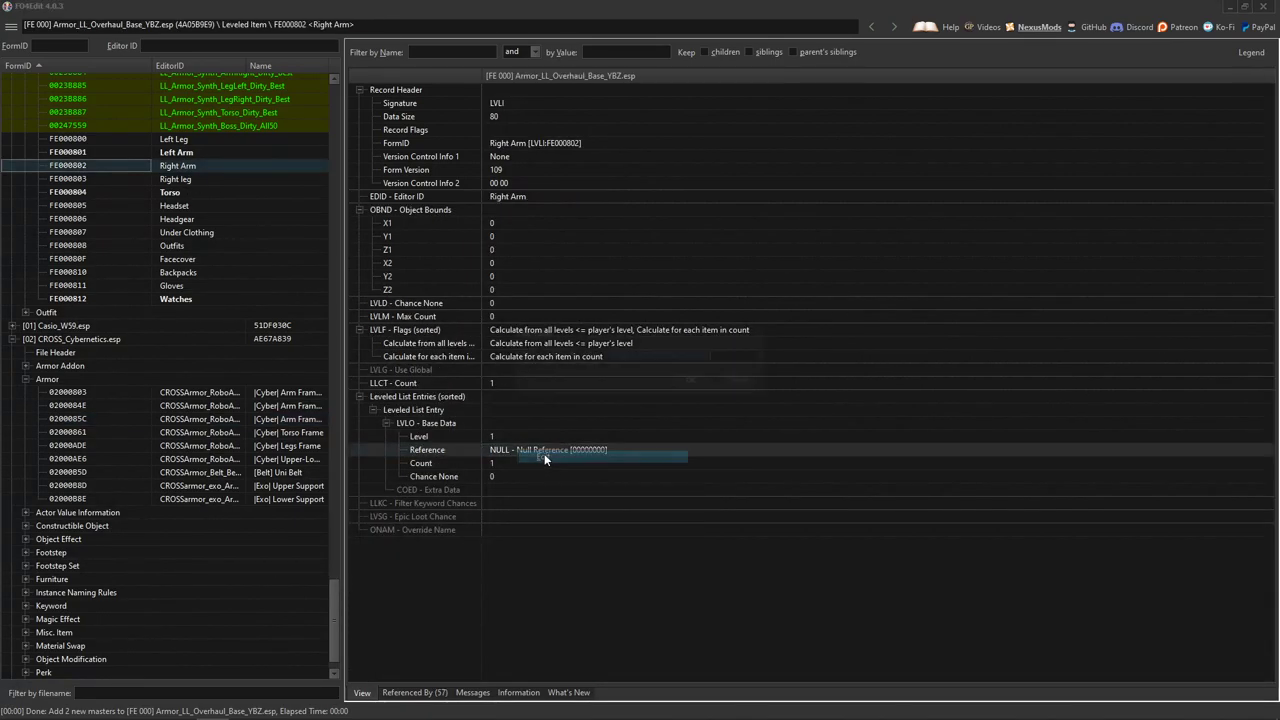
left_click(542, 456)
type("0200085C")
key("Return")
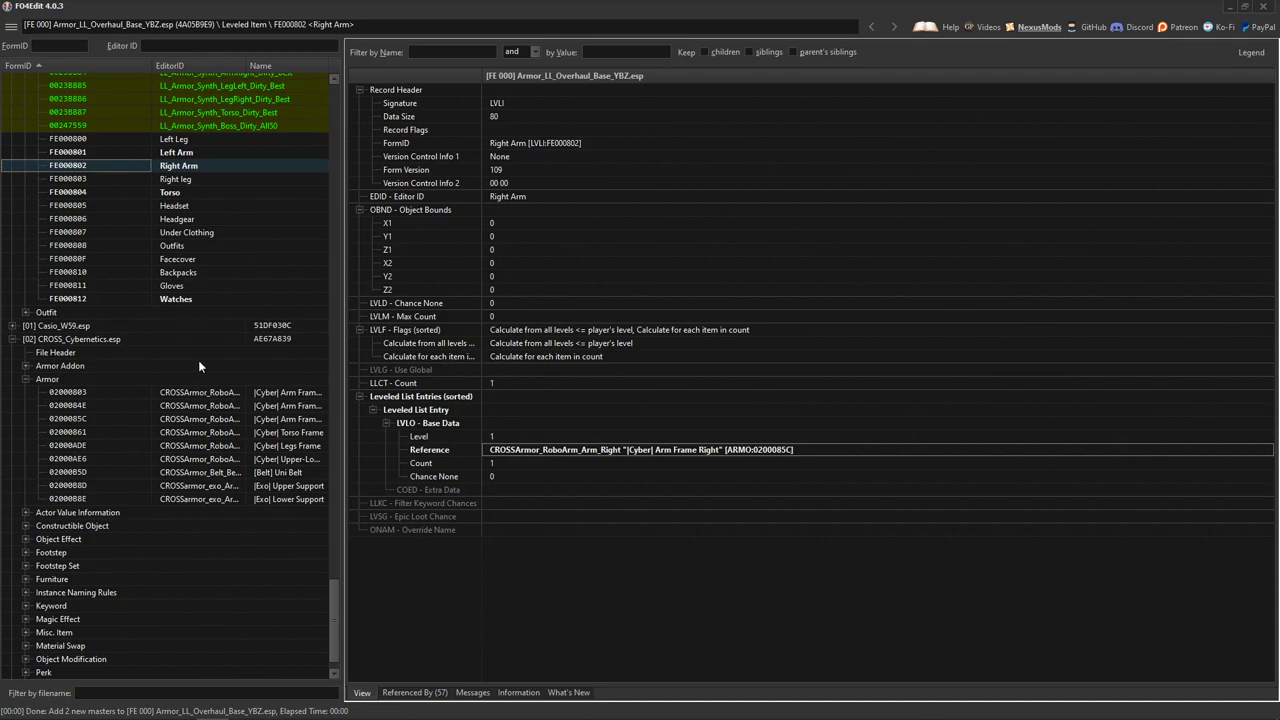
Step: Copy the Cyber Arm Frame Hands FormID and set the Gloves leveled list entry's Reference to 0200084E
left_click(211, 432)
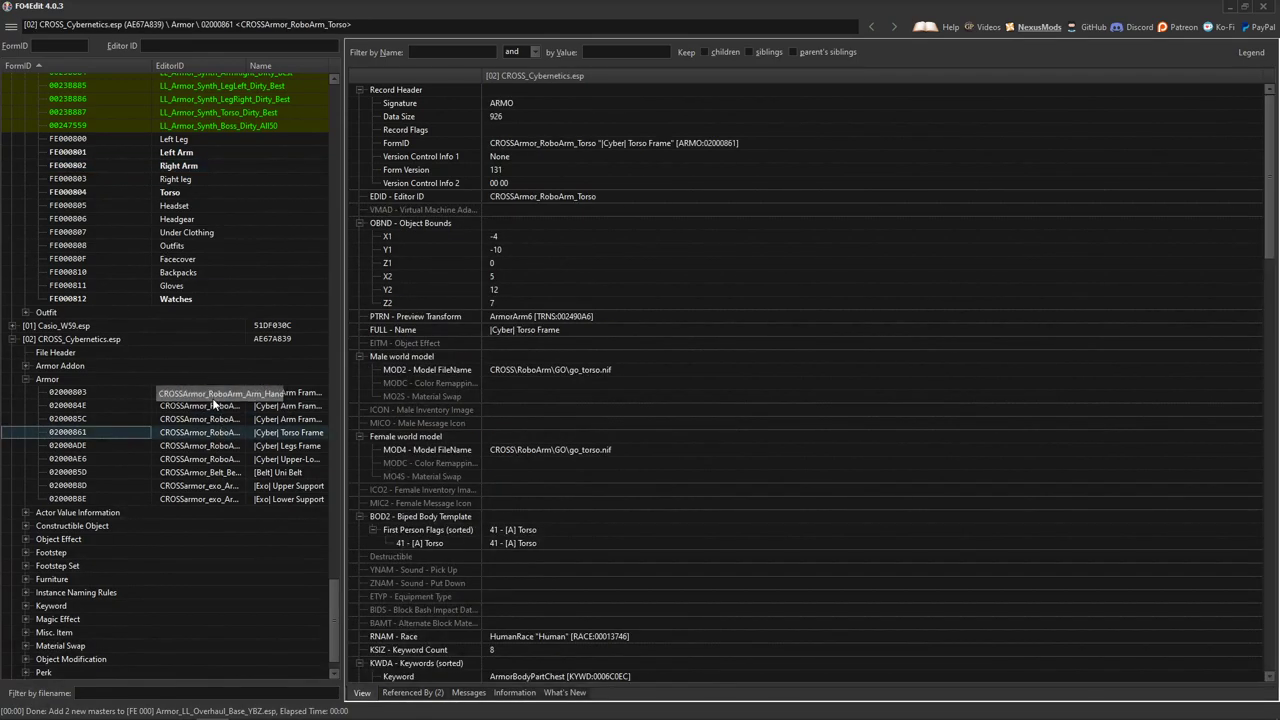
left_click(212, 405)
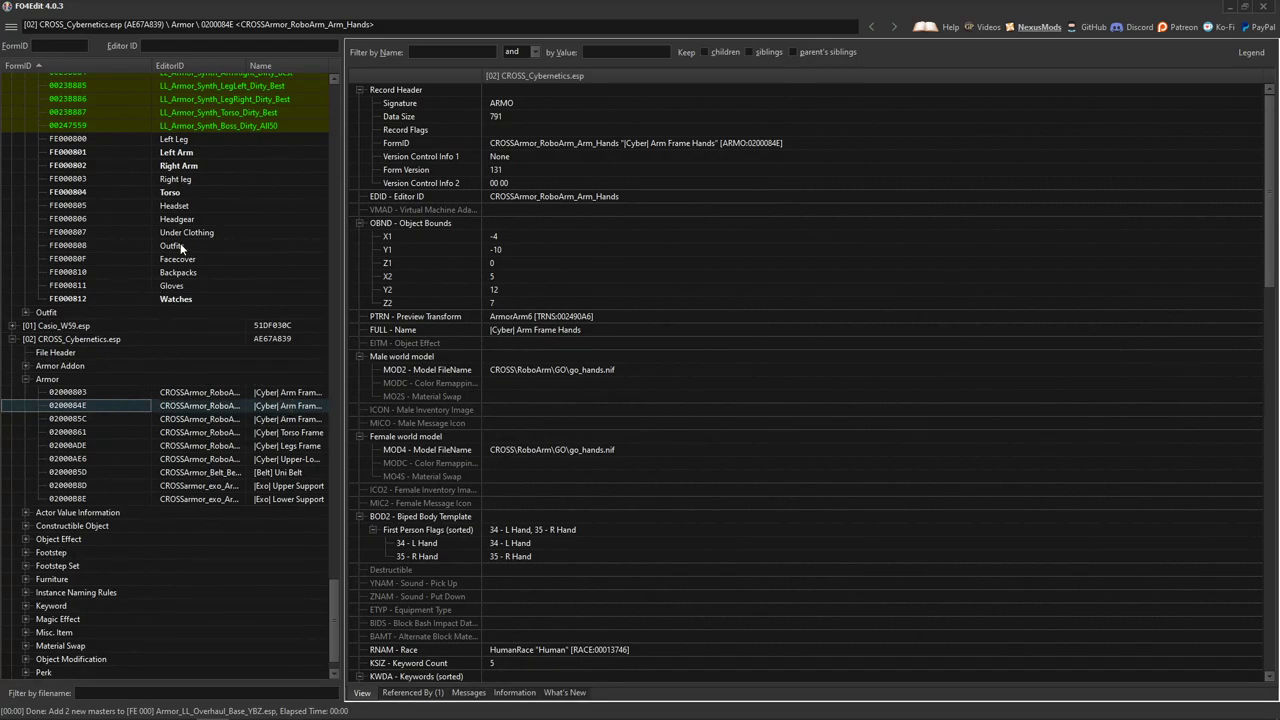
left_click(178, 286)
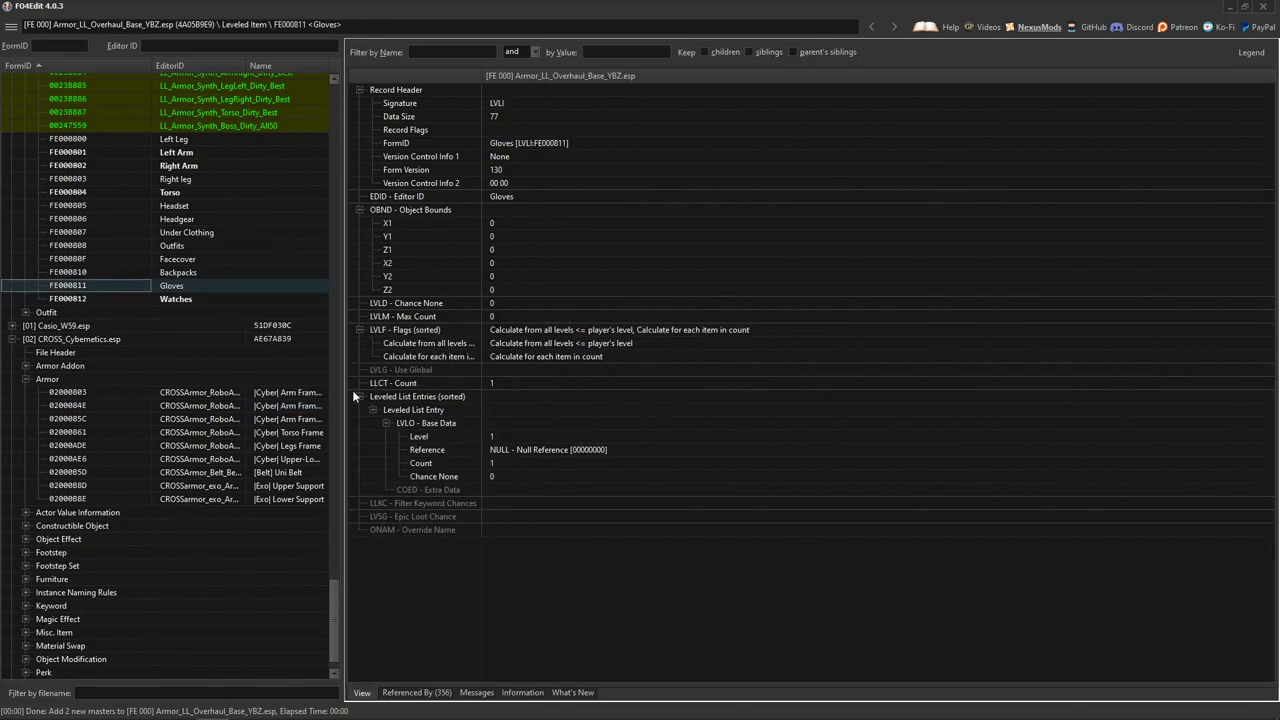
right_click(524, 452)
left_click(559, 458)
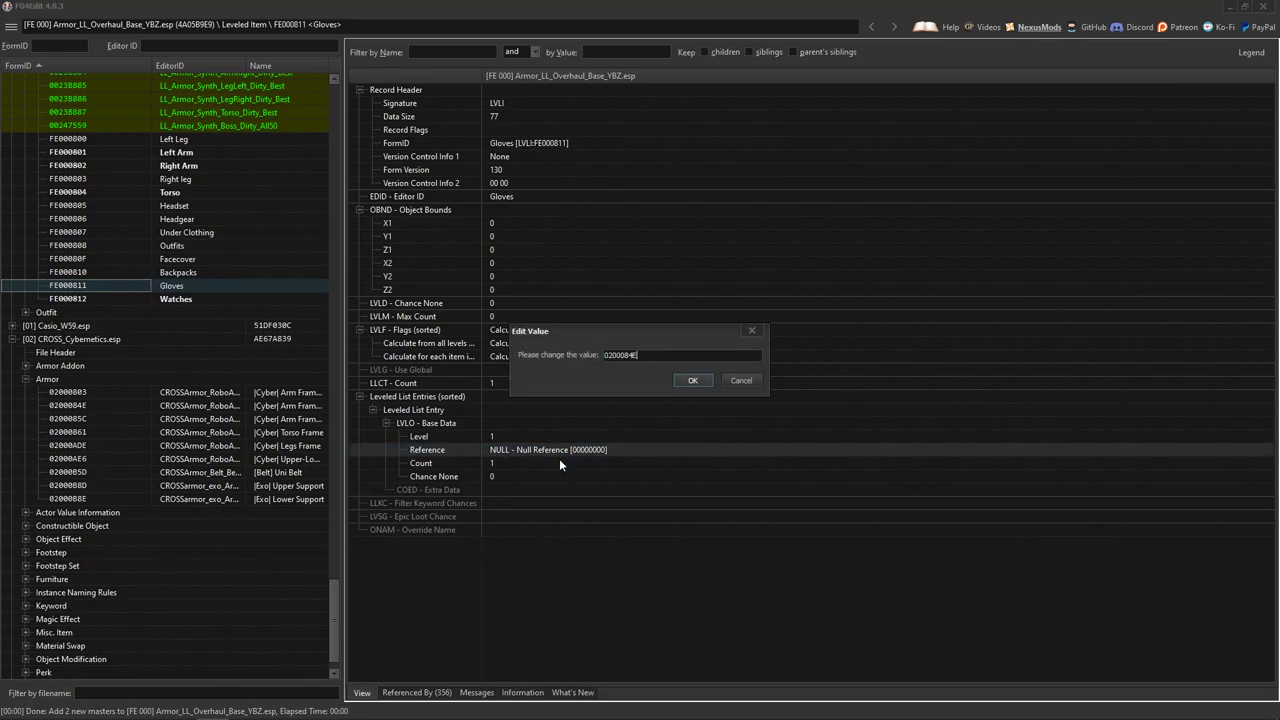
type("0200084E")
key("Return")
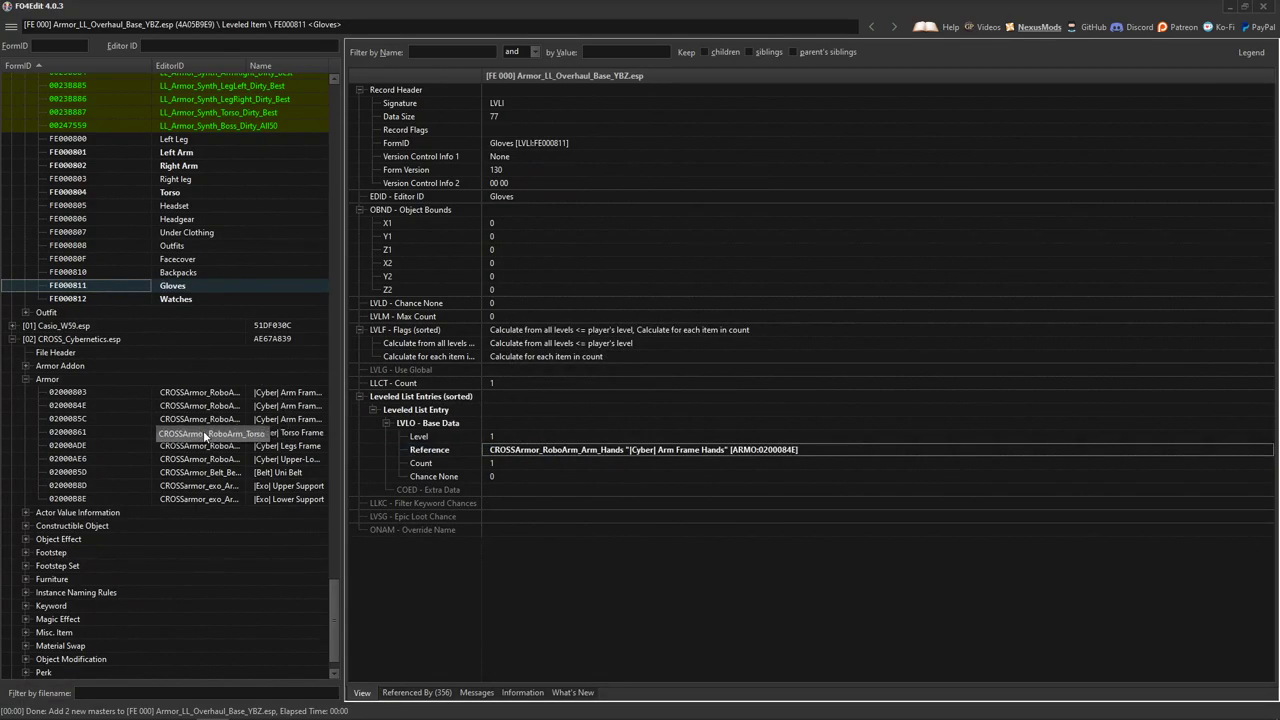
Step: Examine the Cyber Legs Frame's biped body slots and compare the Left Leg and Right leg leveled lists as its target
left_click(209, 447)
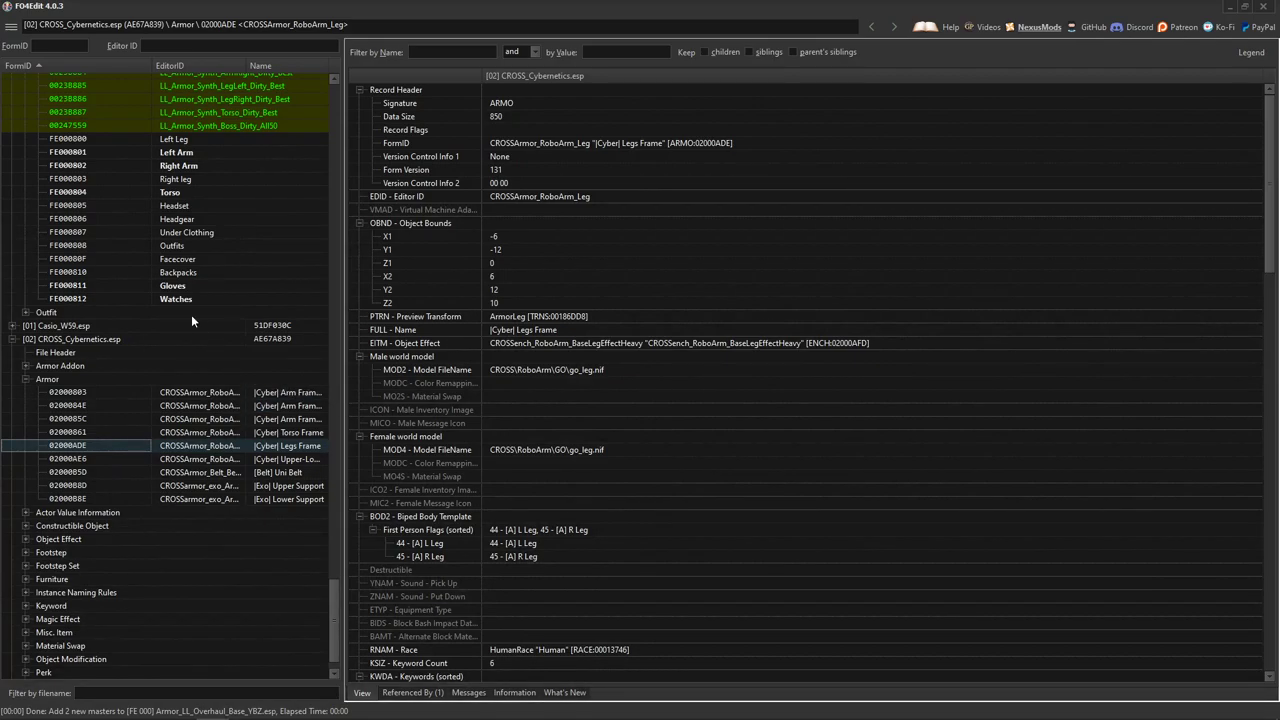
left_click(178, 153)
key("Up")
key("Down")
key("Up")
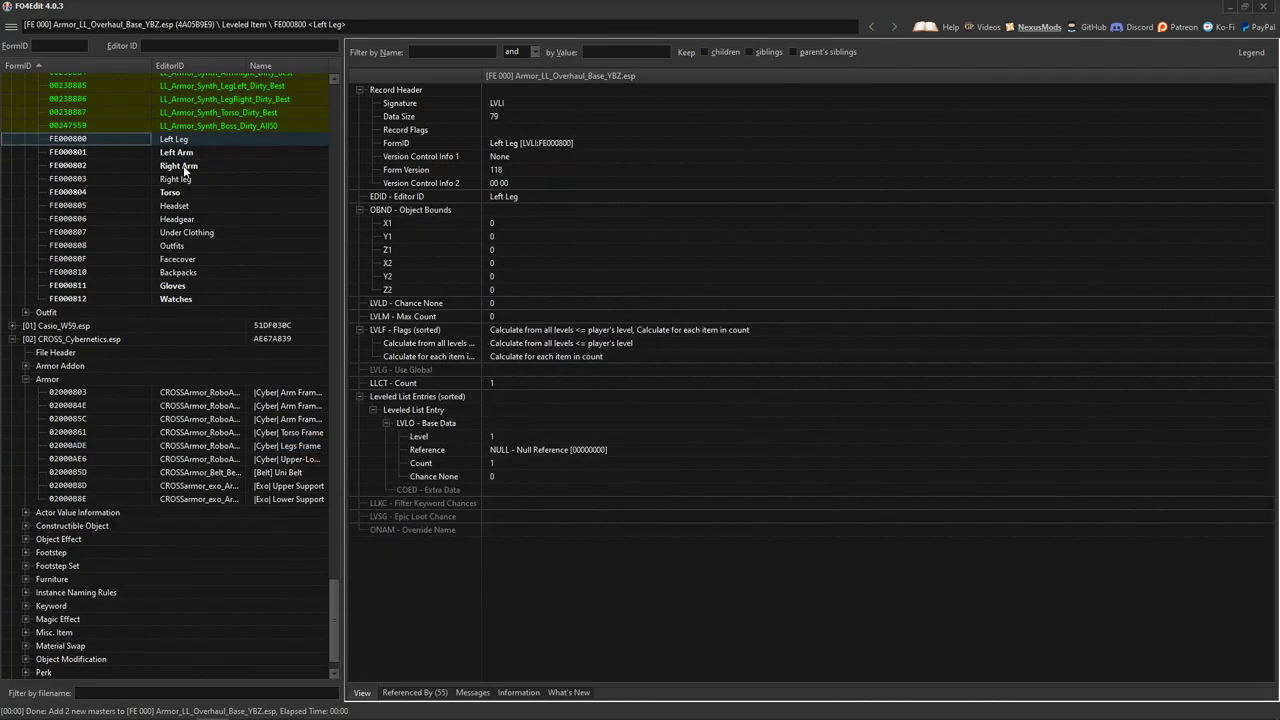
left_click(181, 155)
left_click(178, 142)
left_click(184, 182)
left_click(176, 142)
left_click(186, 181)
left_click(179, 142)
left_click(186, 181)
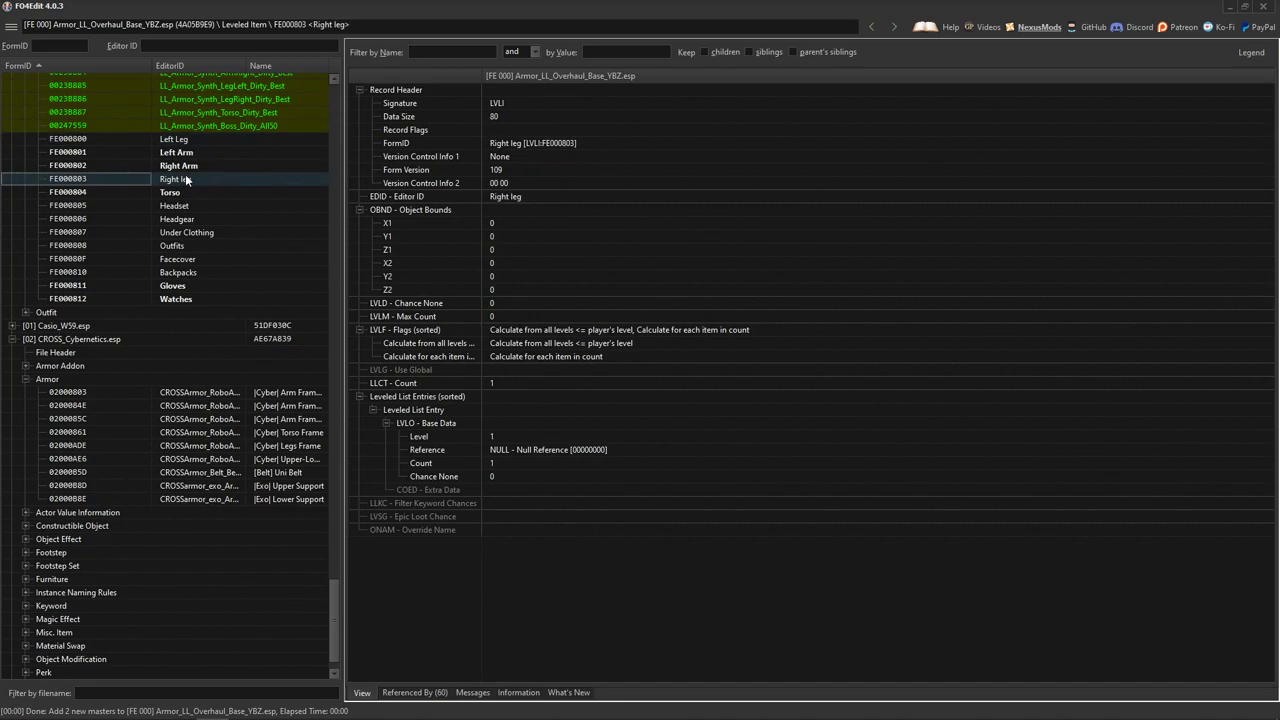
left_click(182, 142)
left_click(188, 181)
Step: Copy the Cyber Legs Frame FormID and set the Left Leg leveled list entry's Reference to 02000ADE
left_click(215, 449)
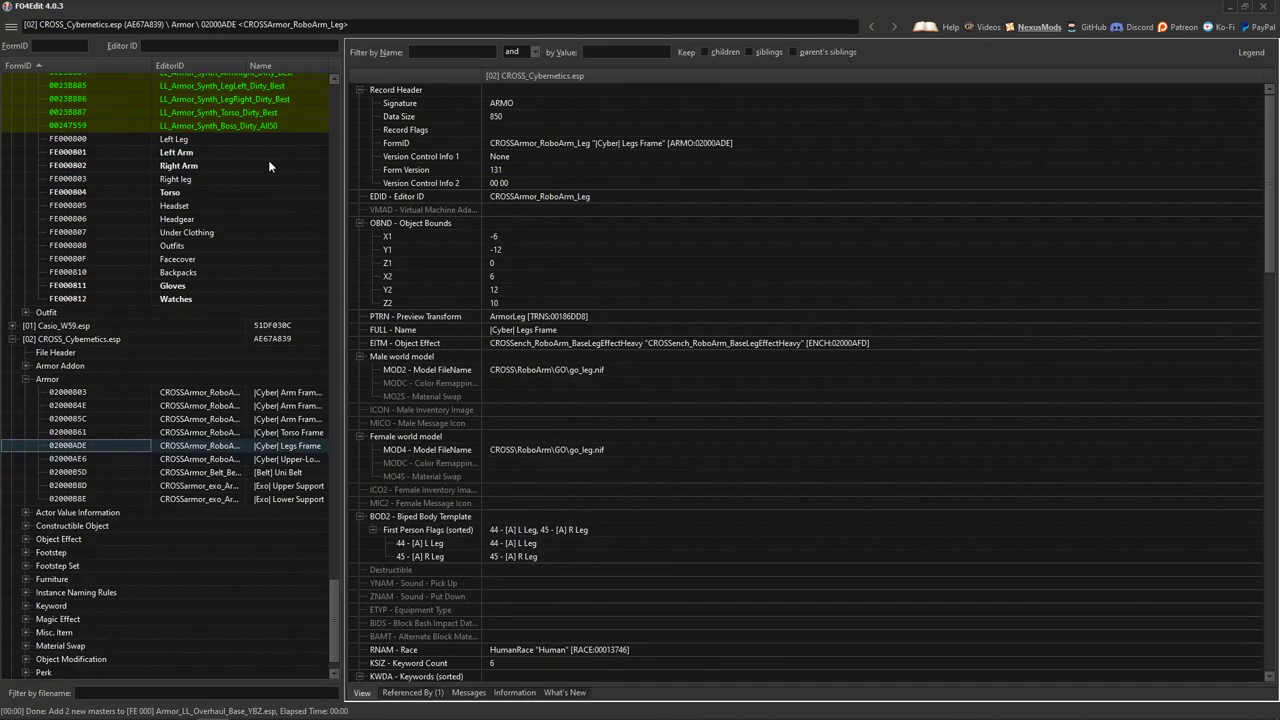
left_click(176, 141)
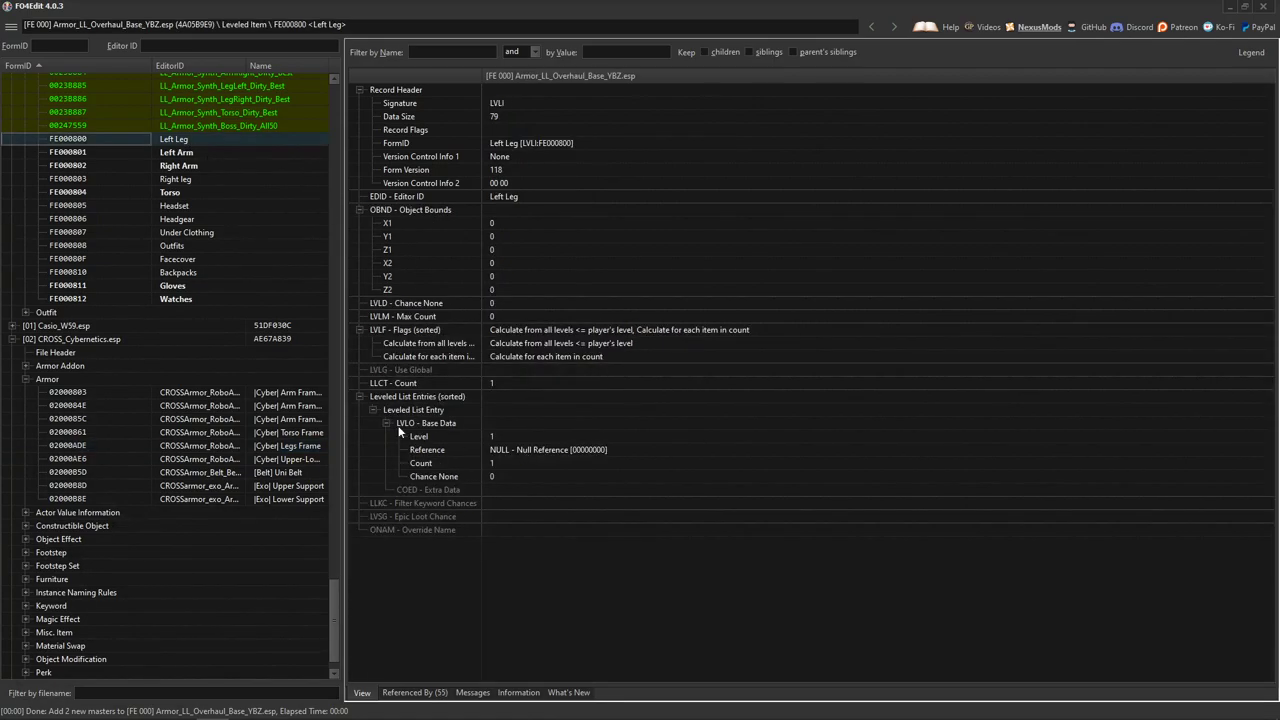
left_click(207, 448)
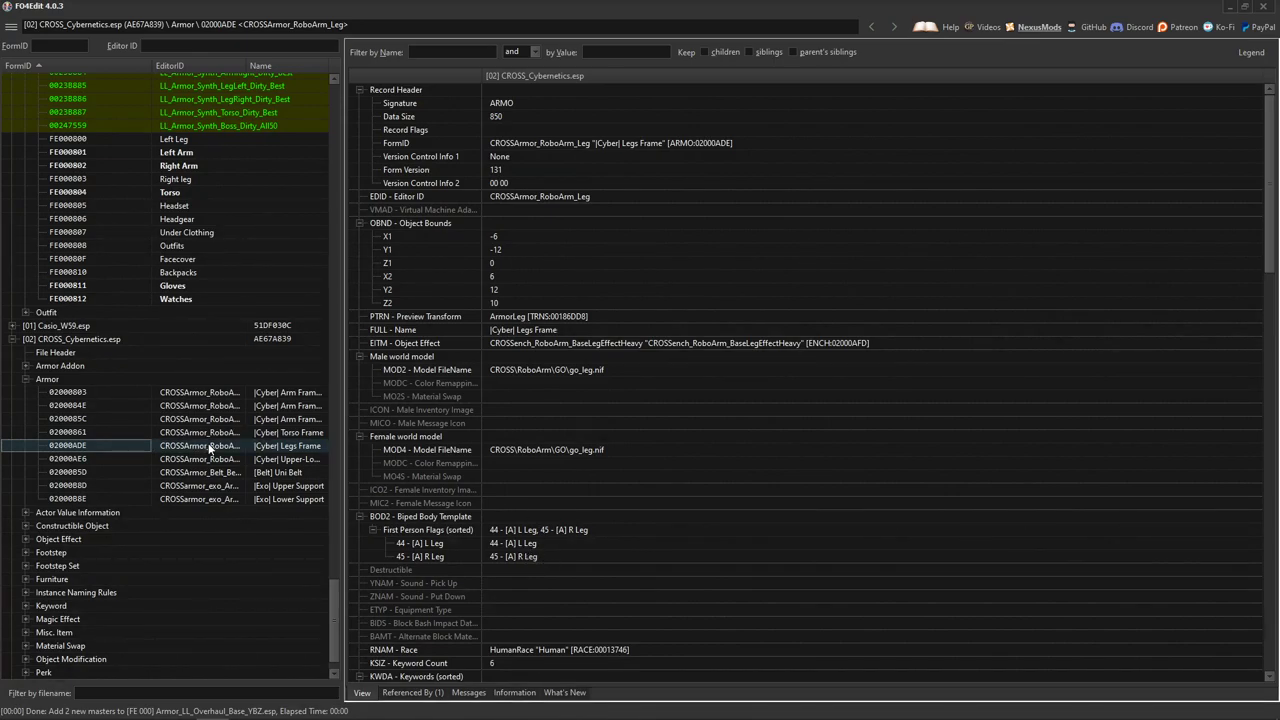
left_click(175, 141)
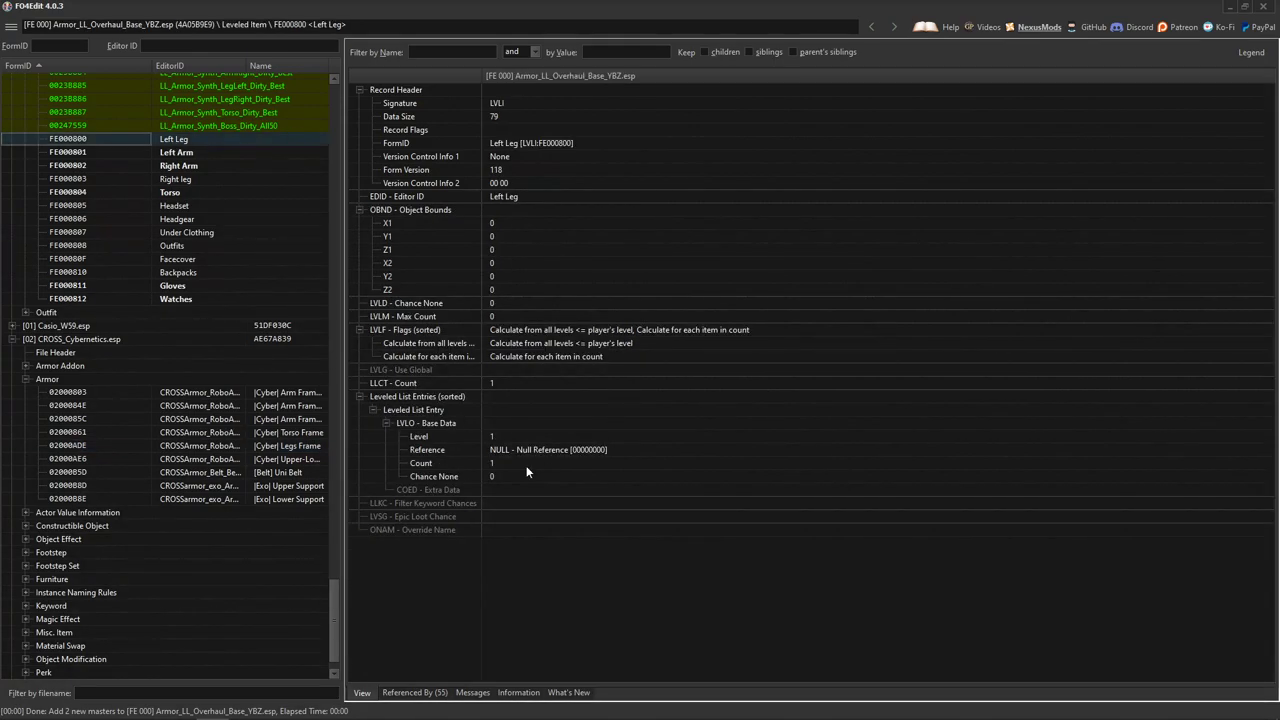
double_click(517, 449)
type("02000ADE")
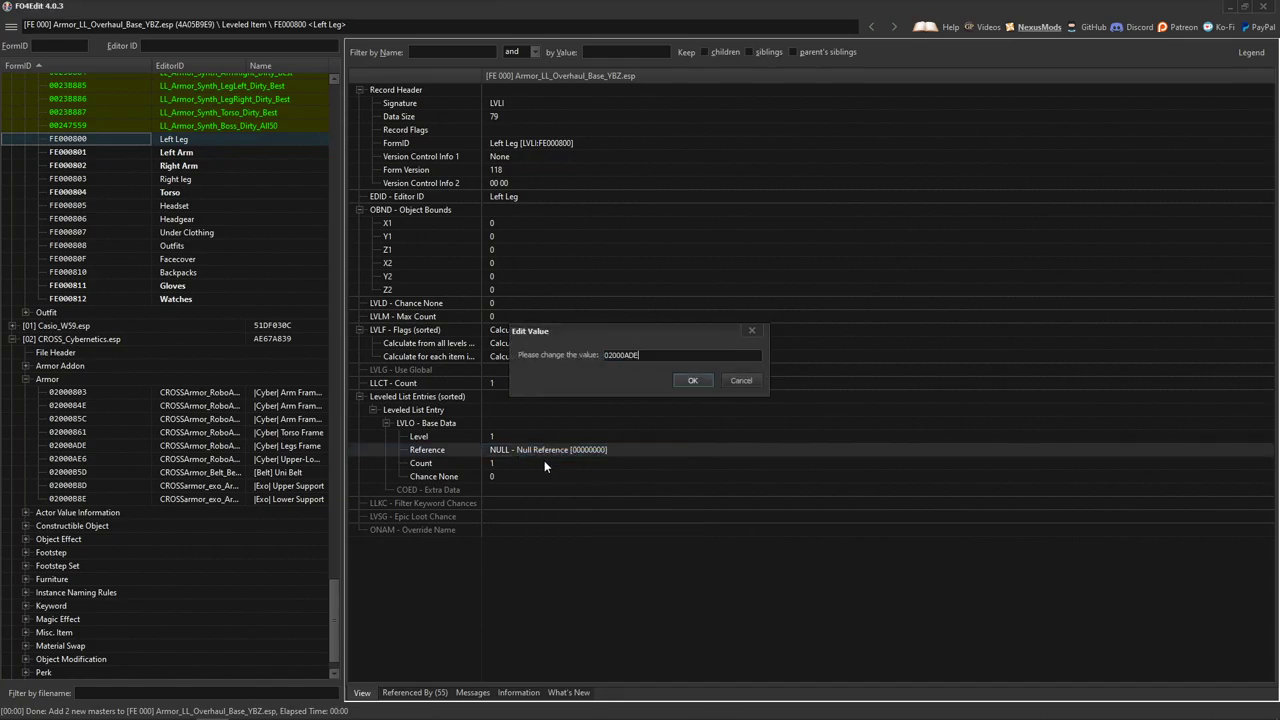
key("Return")
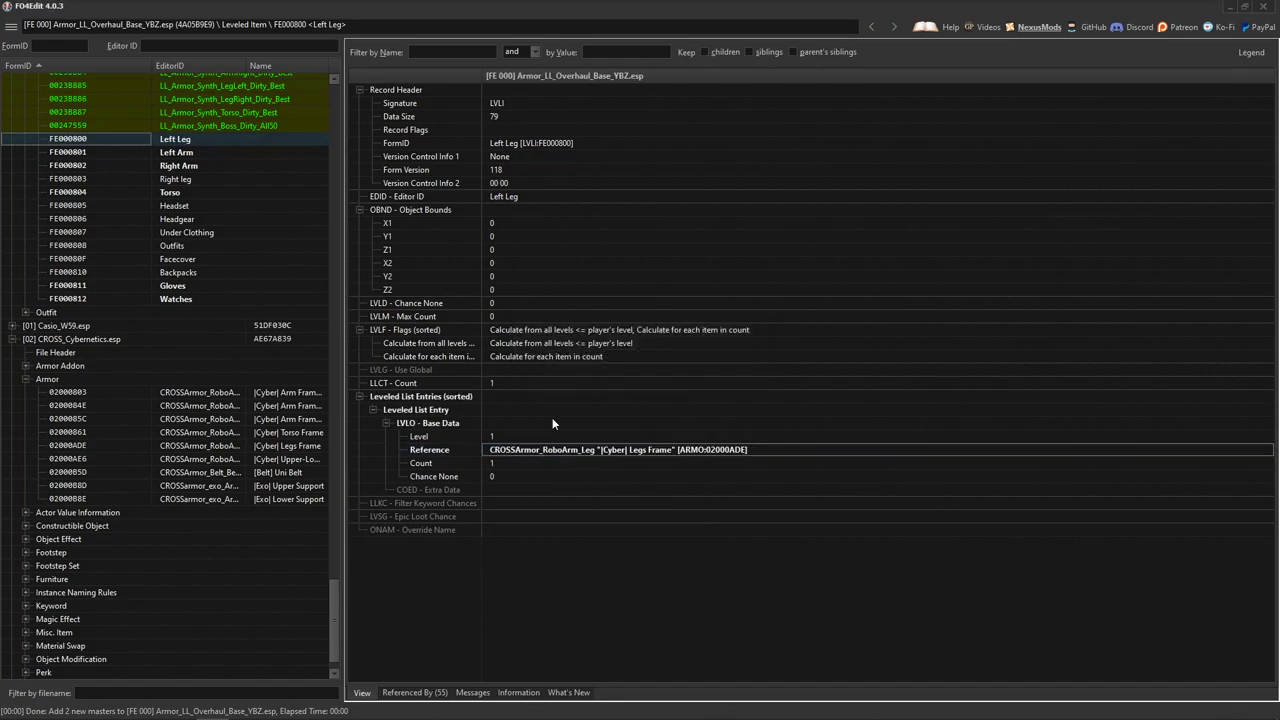
Step: Check the Uni Belt's biped body slot and set the Backpacks leveled list entry's Reference to 02000ADE
left_click(207, 472)
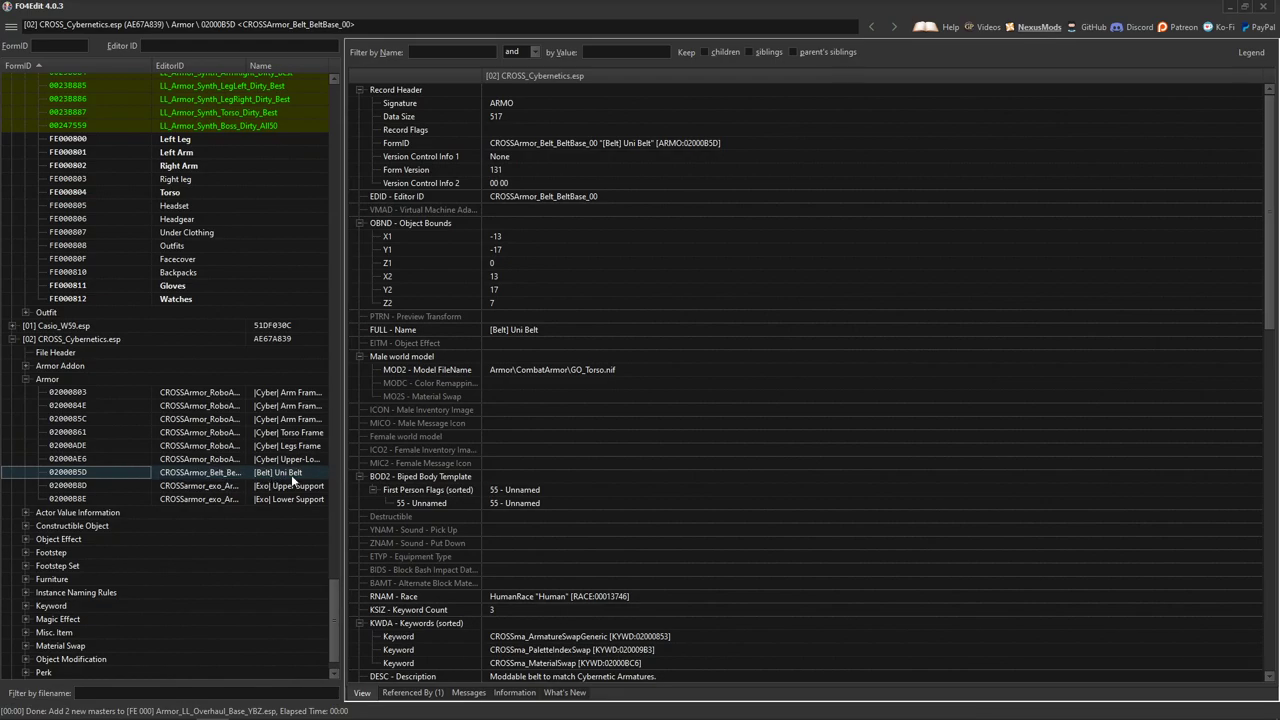
scroll(244, 391, "up", 2)
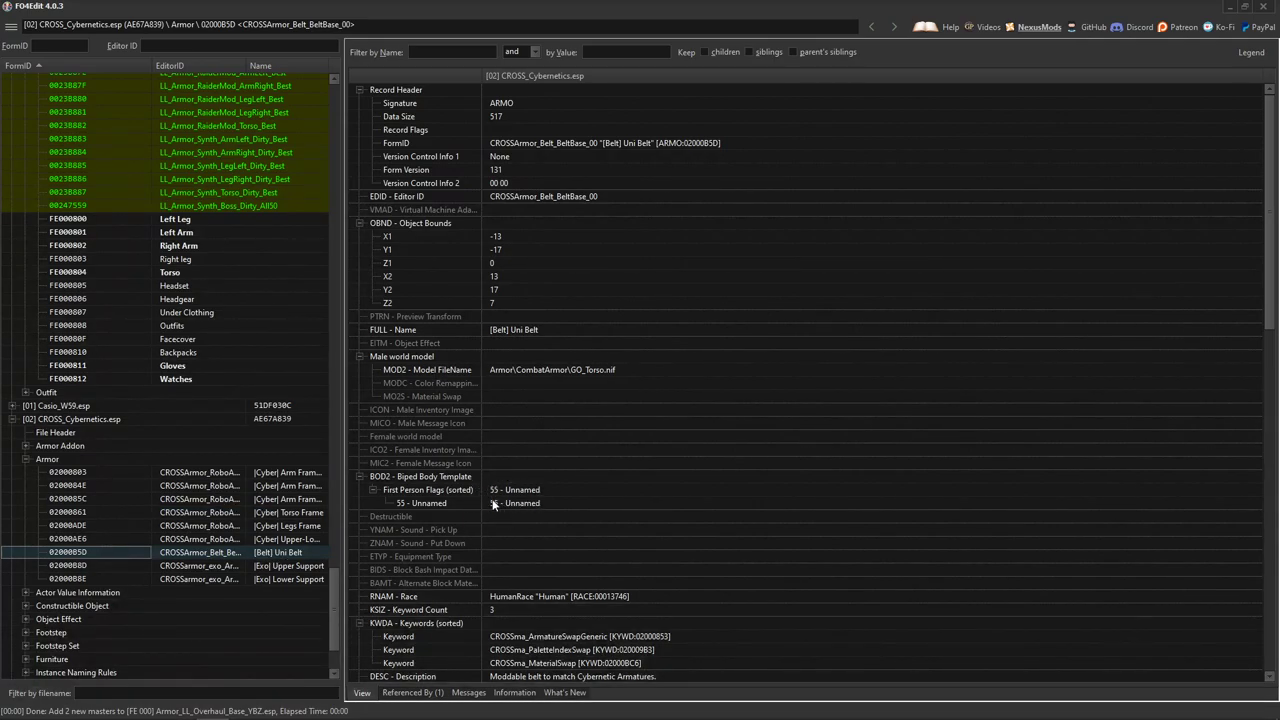
left_click(187, 353)
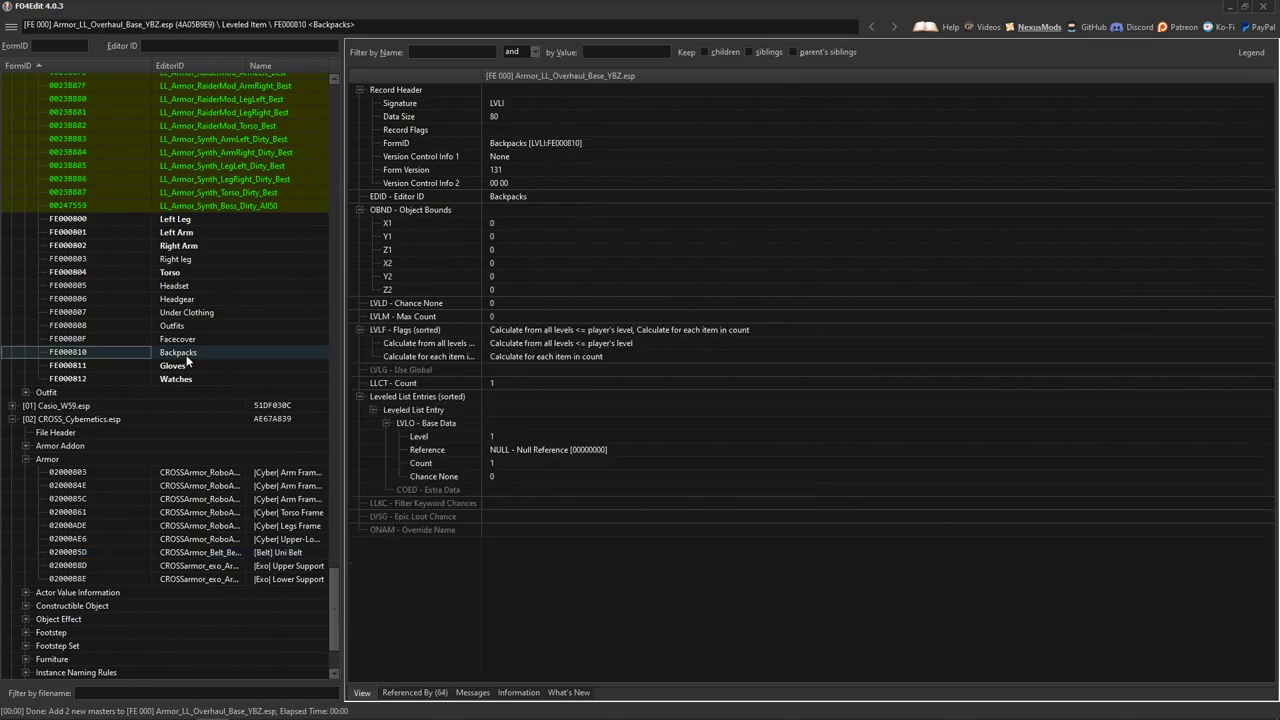
right_click(516, 450)
left_click(550, 456)
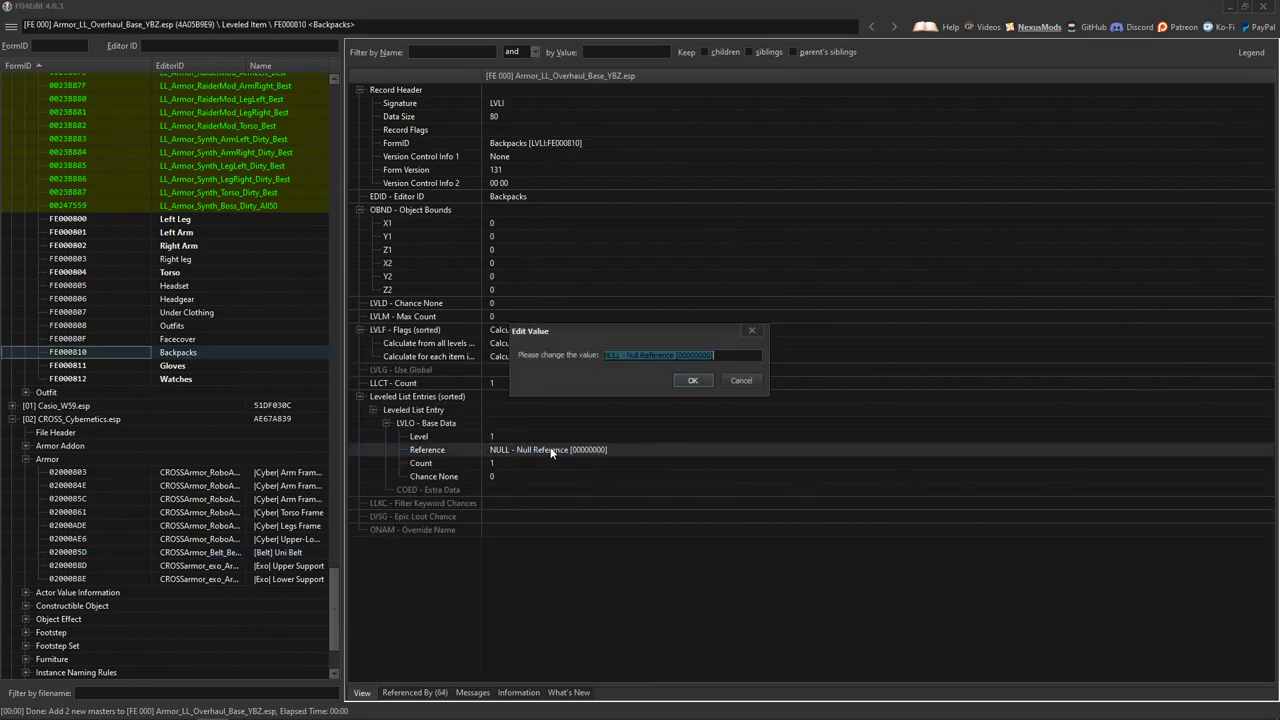
type("02000ADE")
key("Return")
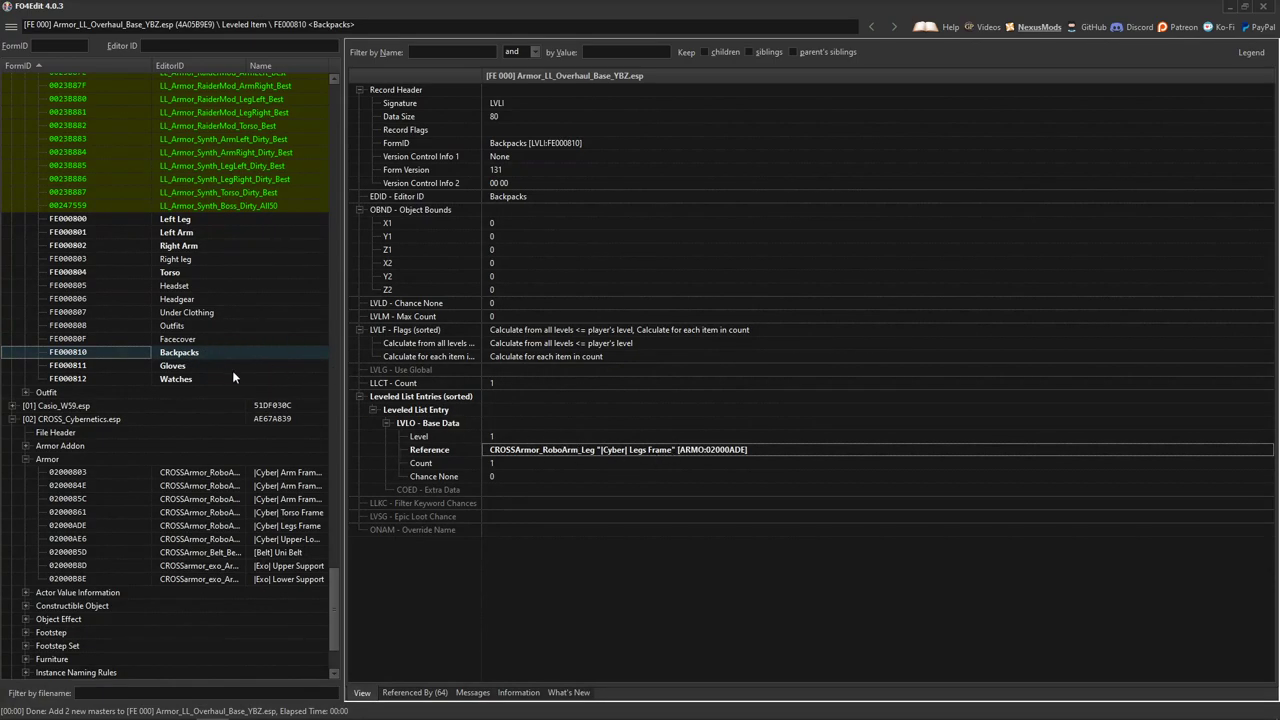
Step: Add an extra leveled list entry to the Backpacks list and remove that blank entry again
right_click(499, 412)
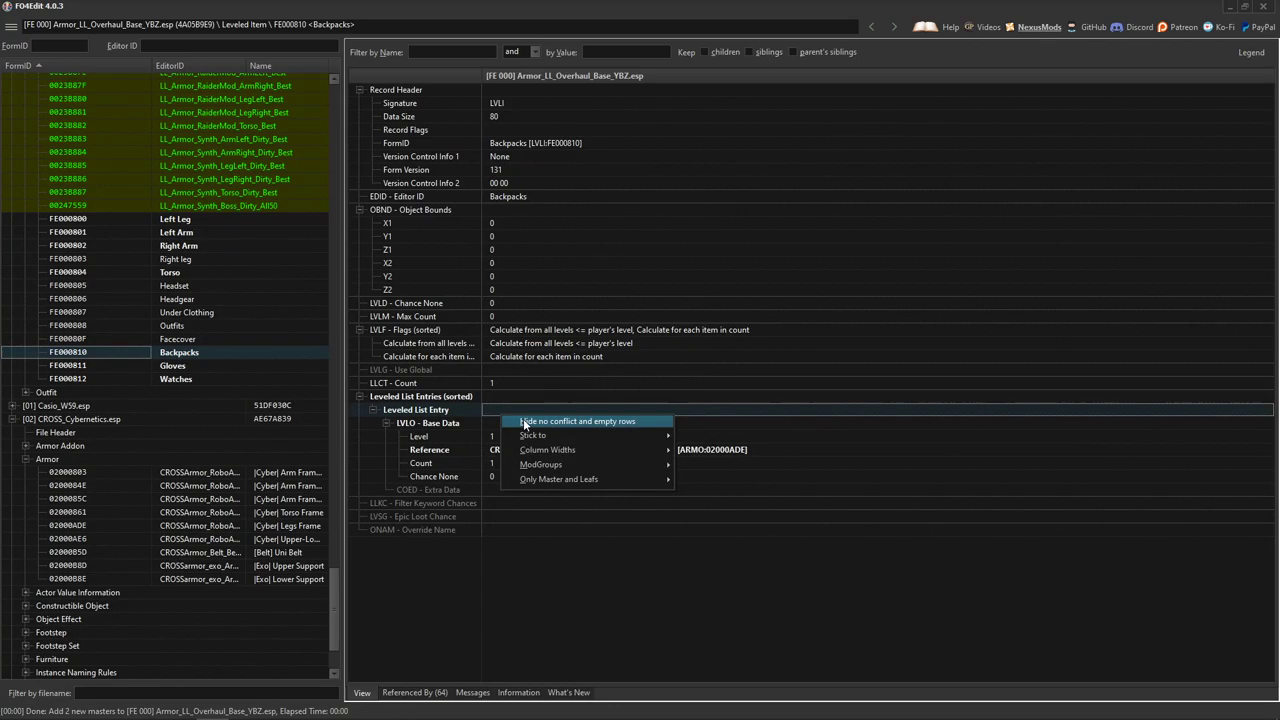
right_click(502, 396)
left_click(527, 409)
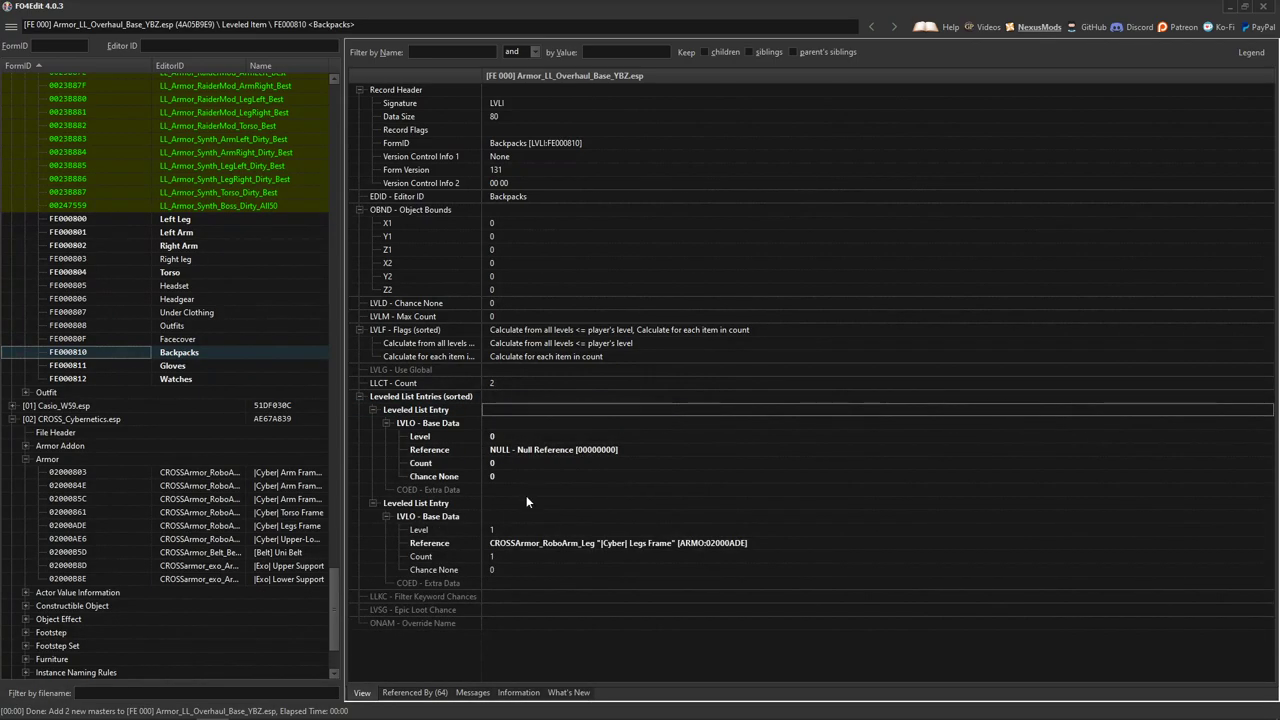
left_click(519, 452)
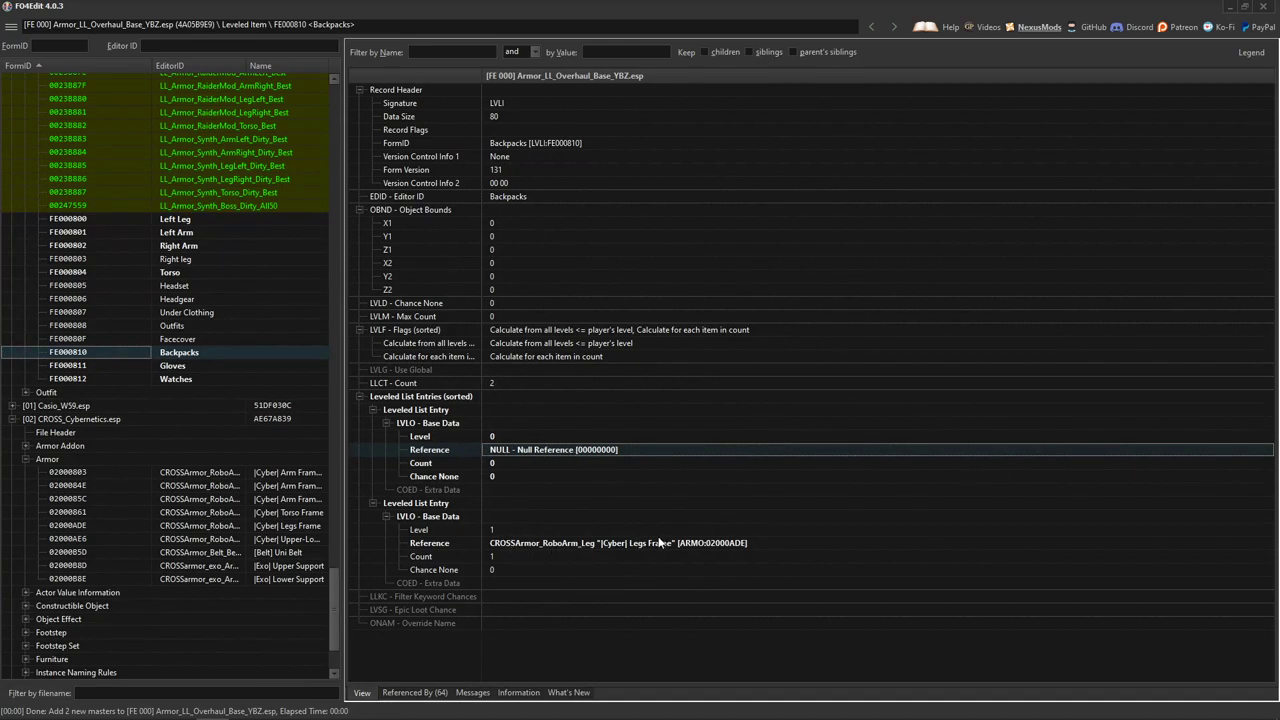
right_click(497, 408)
left_click(526, 421)
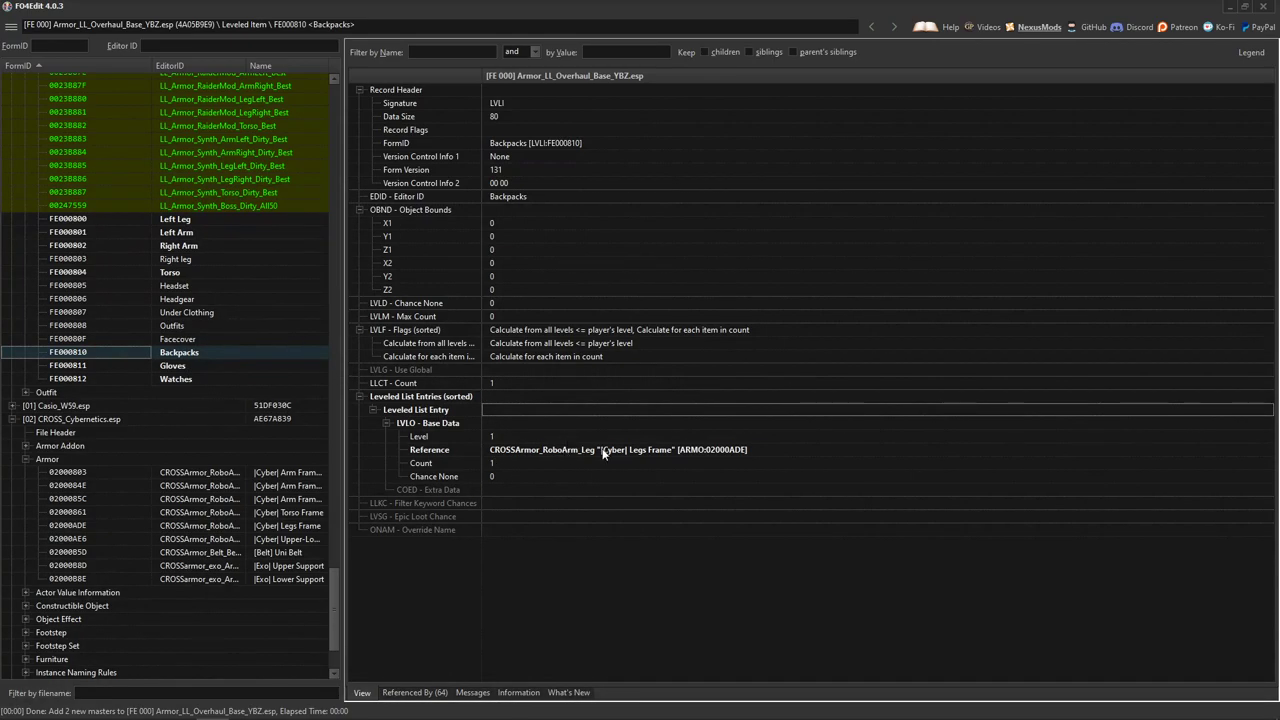
Step: Copy the Exo Upper Support FormID and set the Facecover leveled list entry's Reference to 02000B8D
left_click(222, 567)
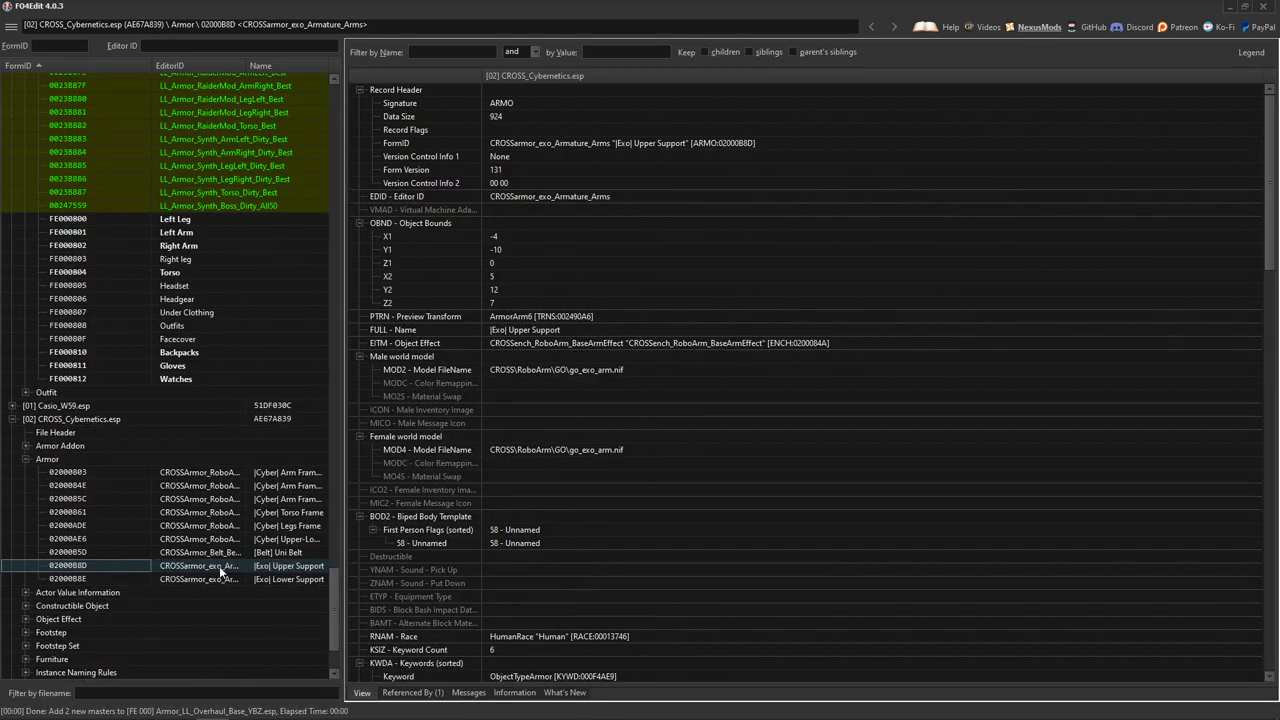
left_click(179, 340)
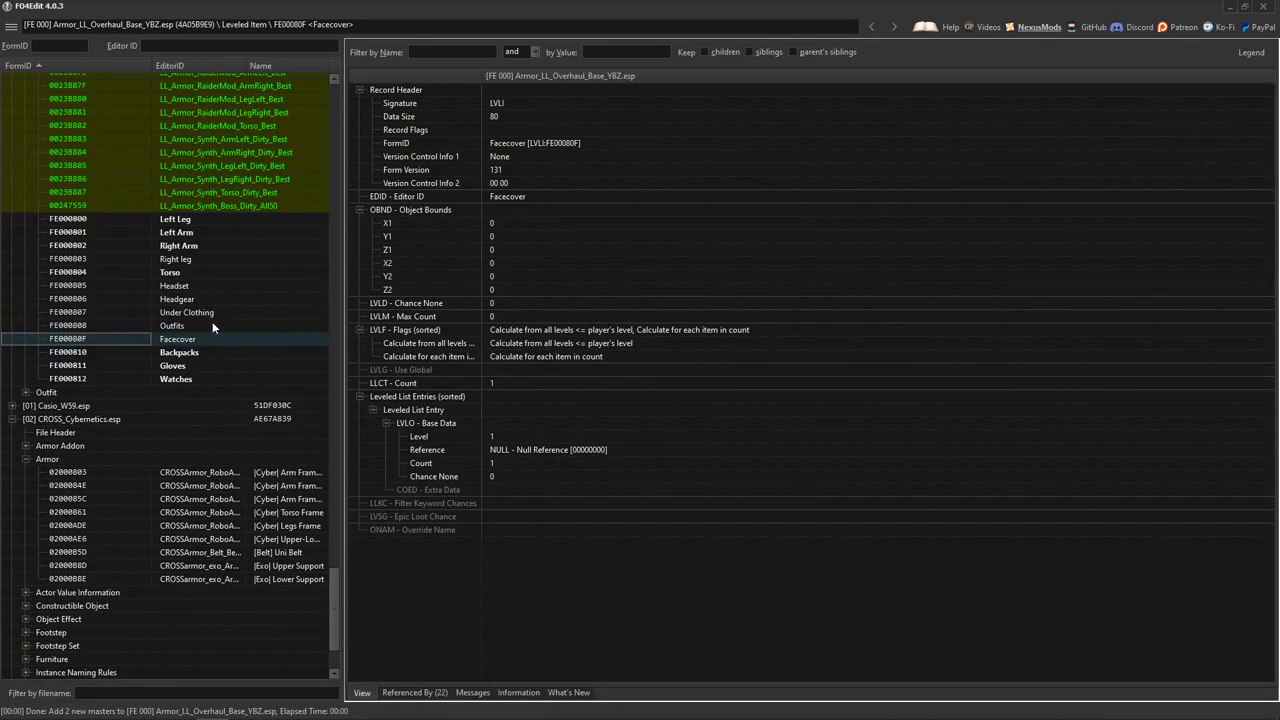
right_click(542, 456)
left_click(578, 459)
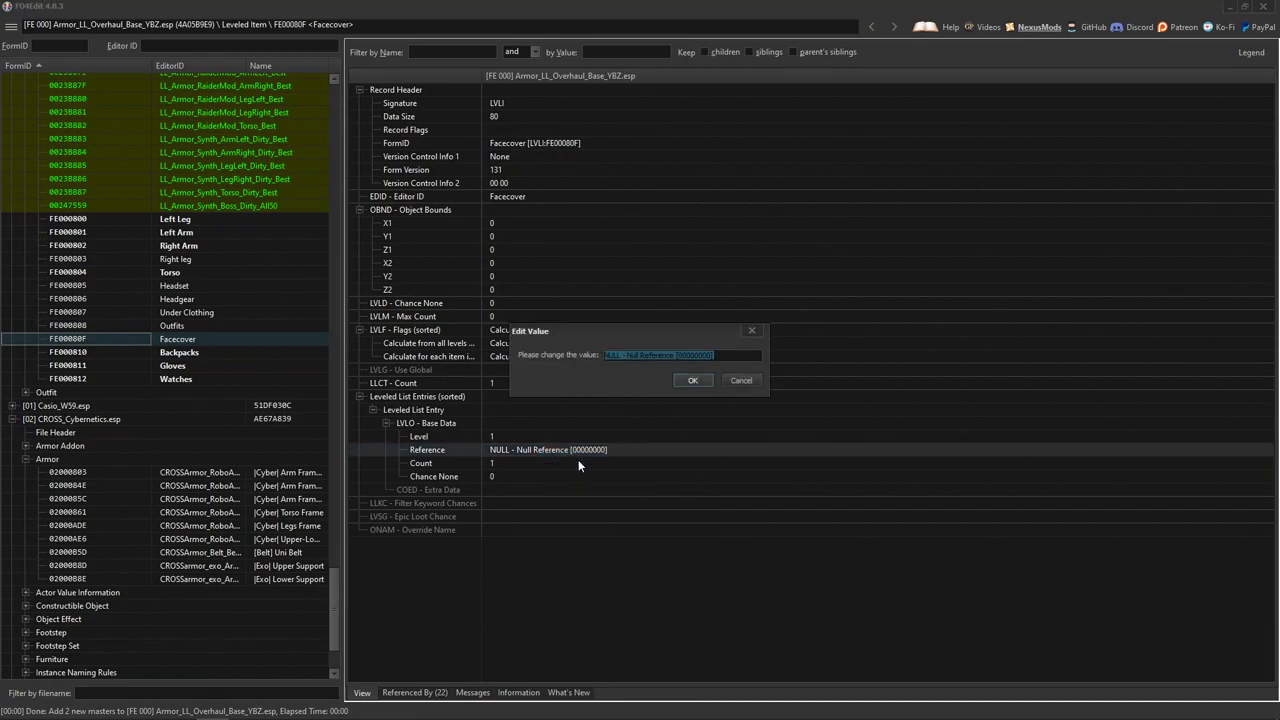
type("02000B8D")
key("Return")
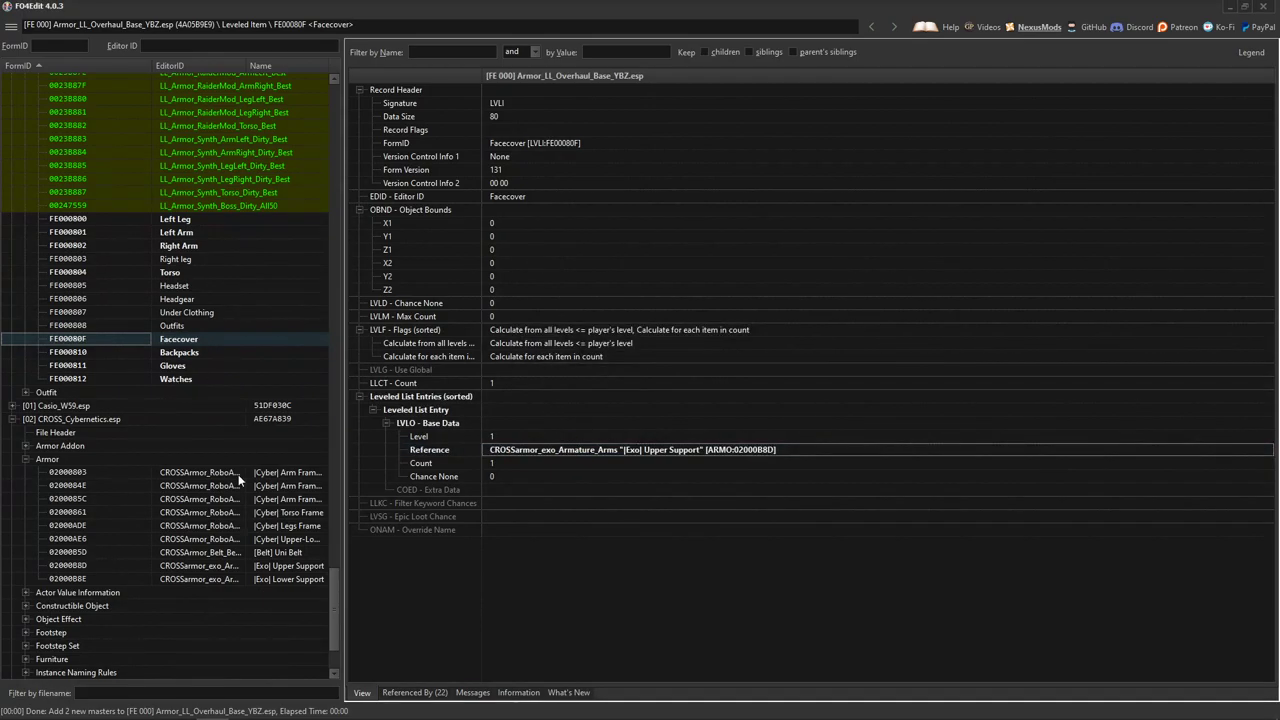
Step: Copy the Exo Lower Support FormID and set the Under Clothing leveled list entry's Reference to 02000B8E
left_click(197, 579)
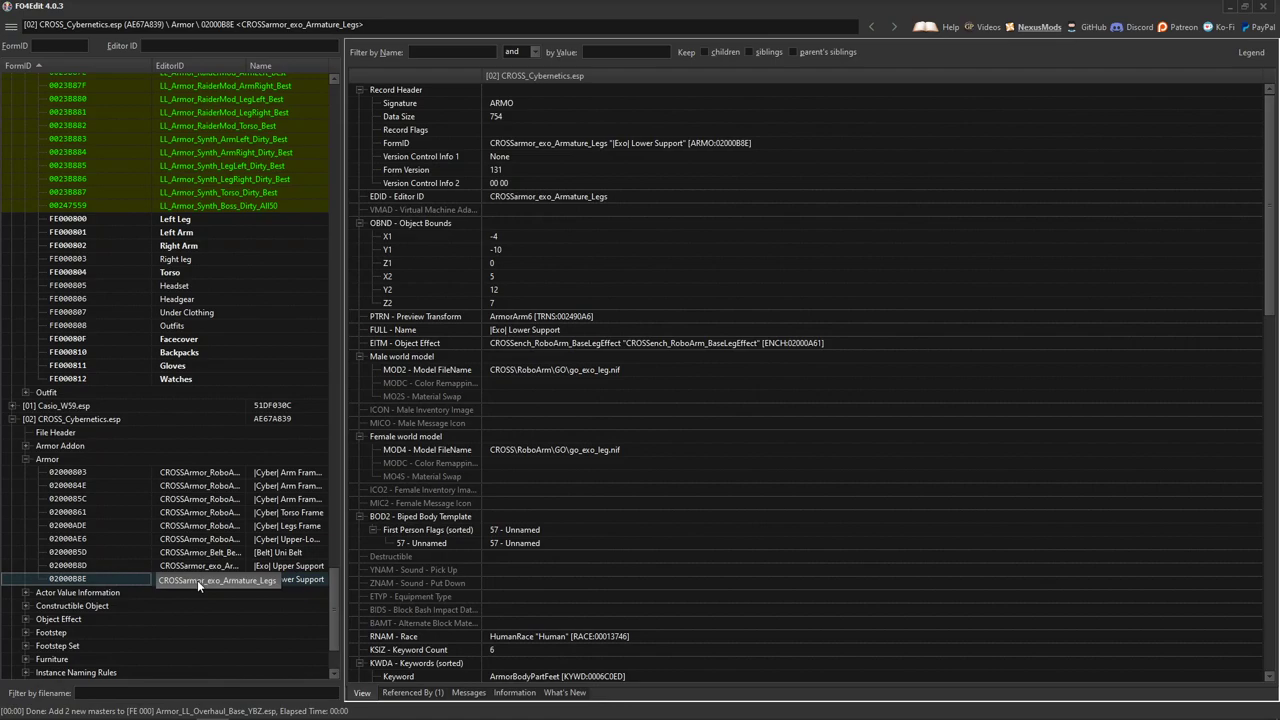
left_click(195, 378)
left_click(194, 364)
left_click(225, 377)
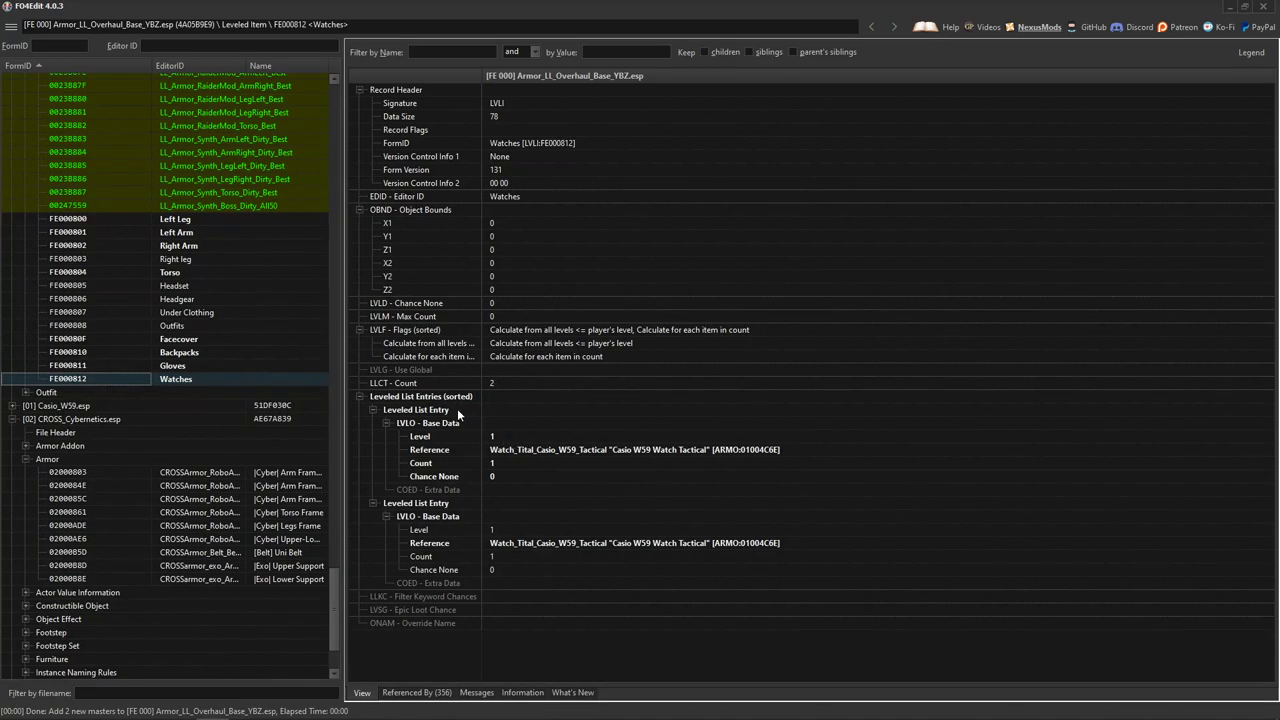
left_click(186, 352)
left_click(172, 325)
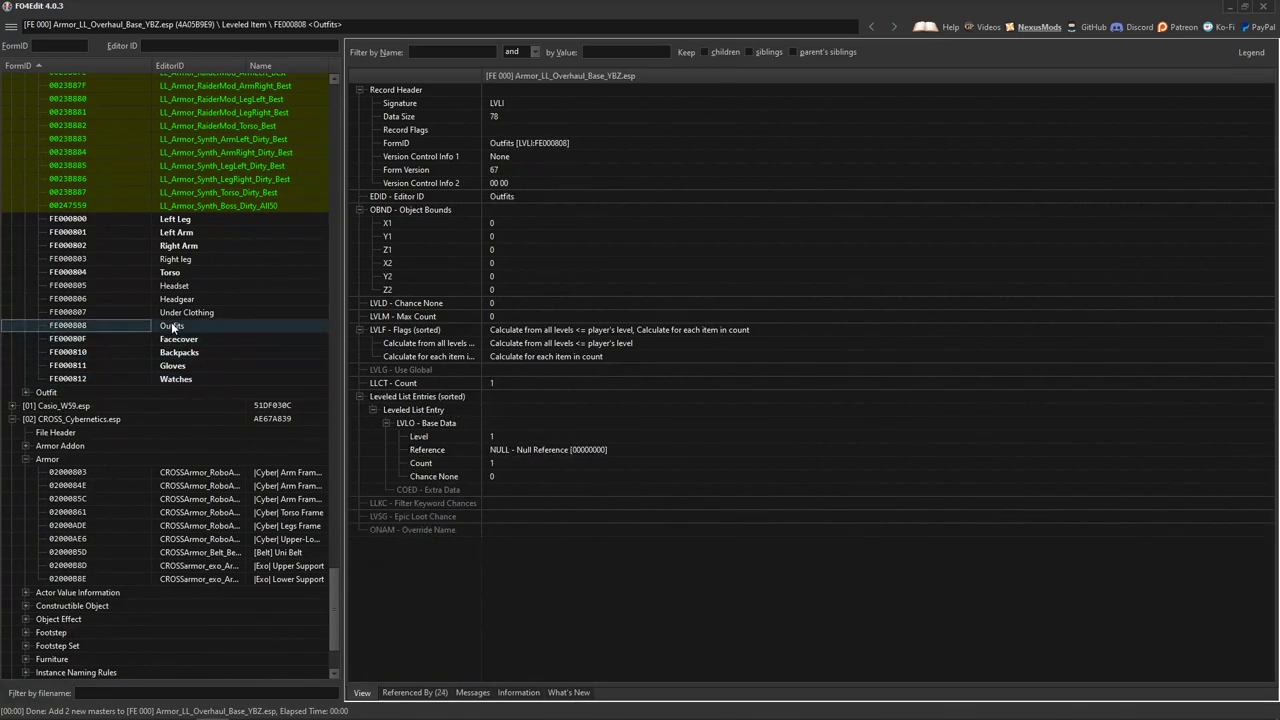
left_click(181, 313)
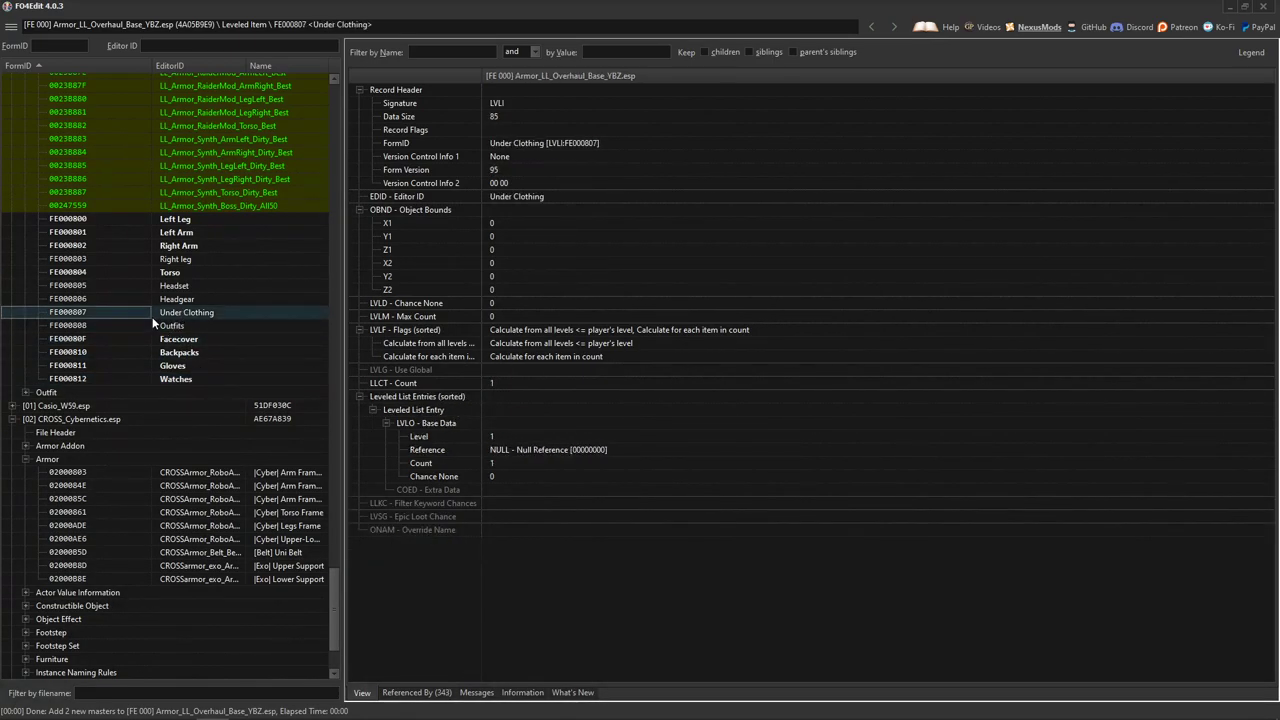
right_click(536, 456)
left_click(565, 464)
type("0200088E")
key("Return")
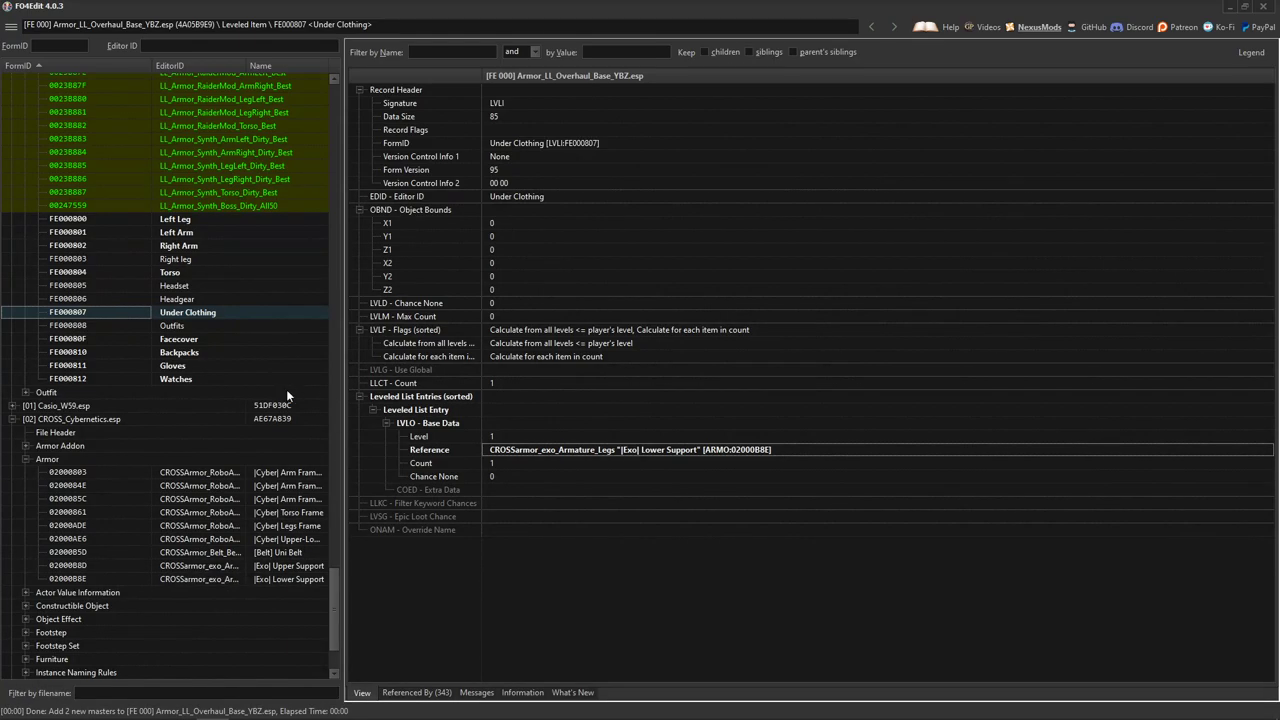
Step: Collapse the CROSS_Cybernetics.esp records, then exit the editor and save the changes to Armor_LL_Overhaul_Base_YBZ.esp
left_click(26, 458)
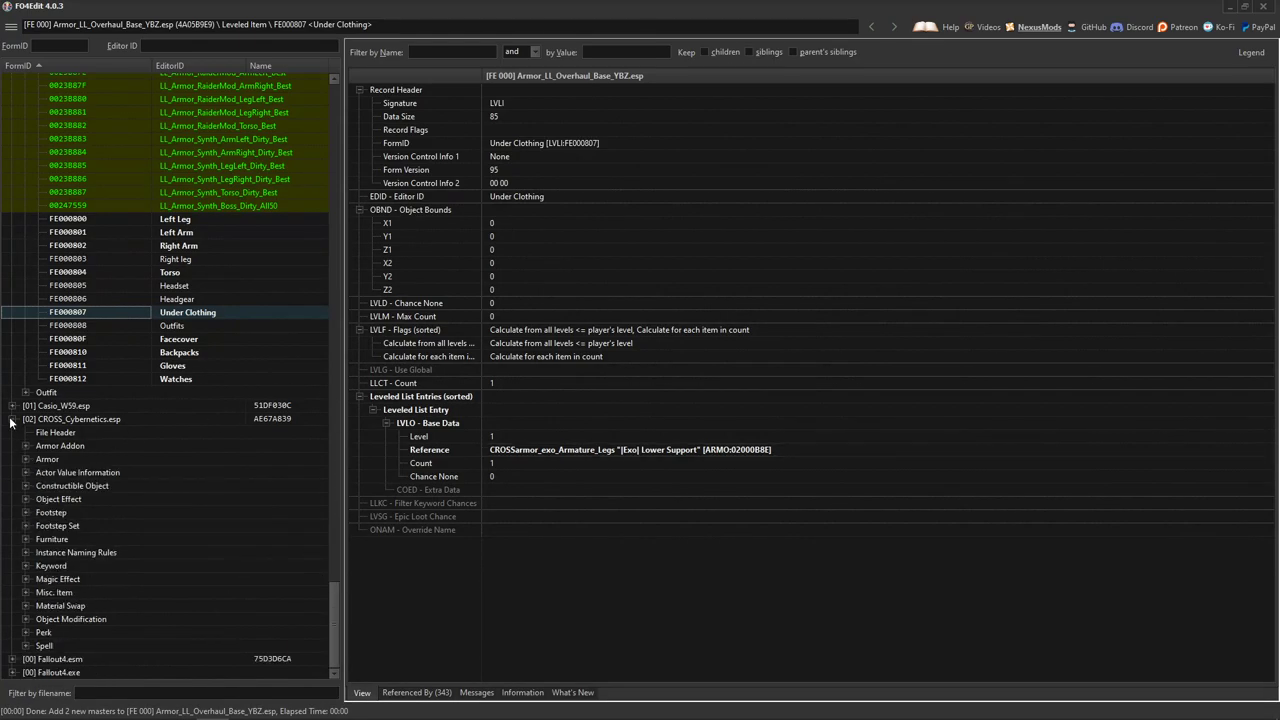
left_click(11, 419)
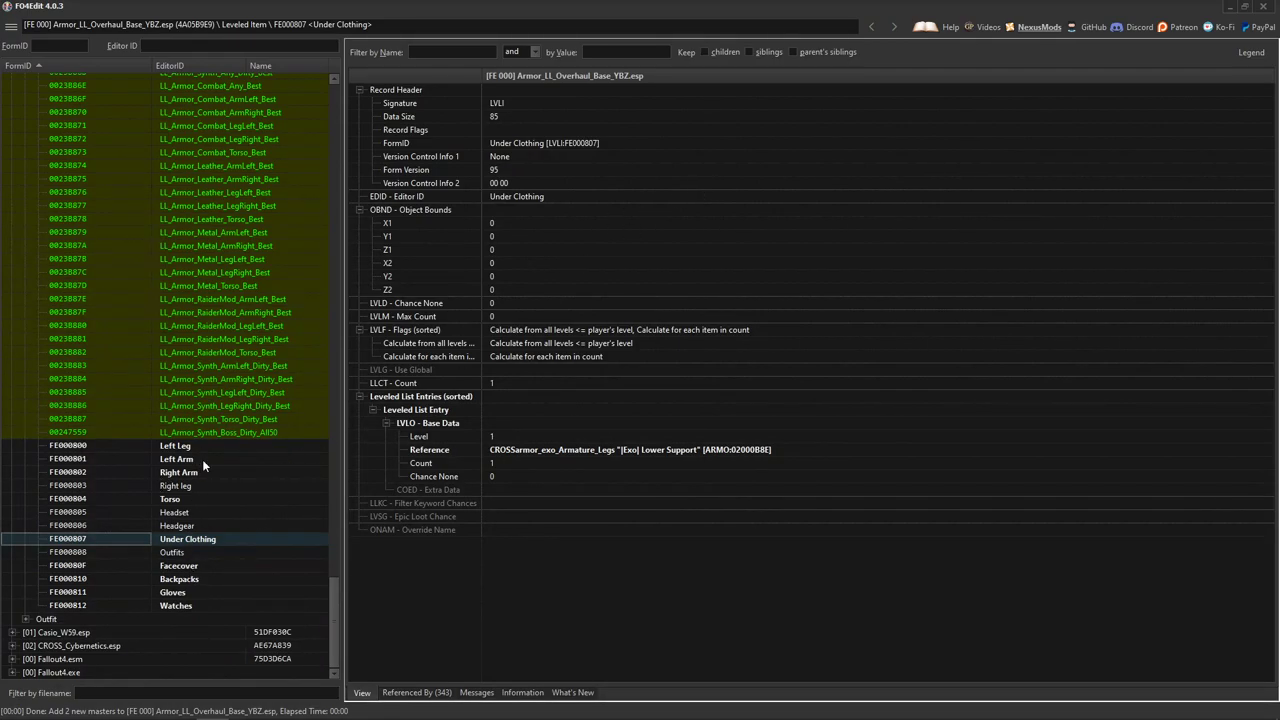
left_click(1263, 6)
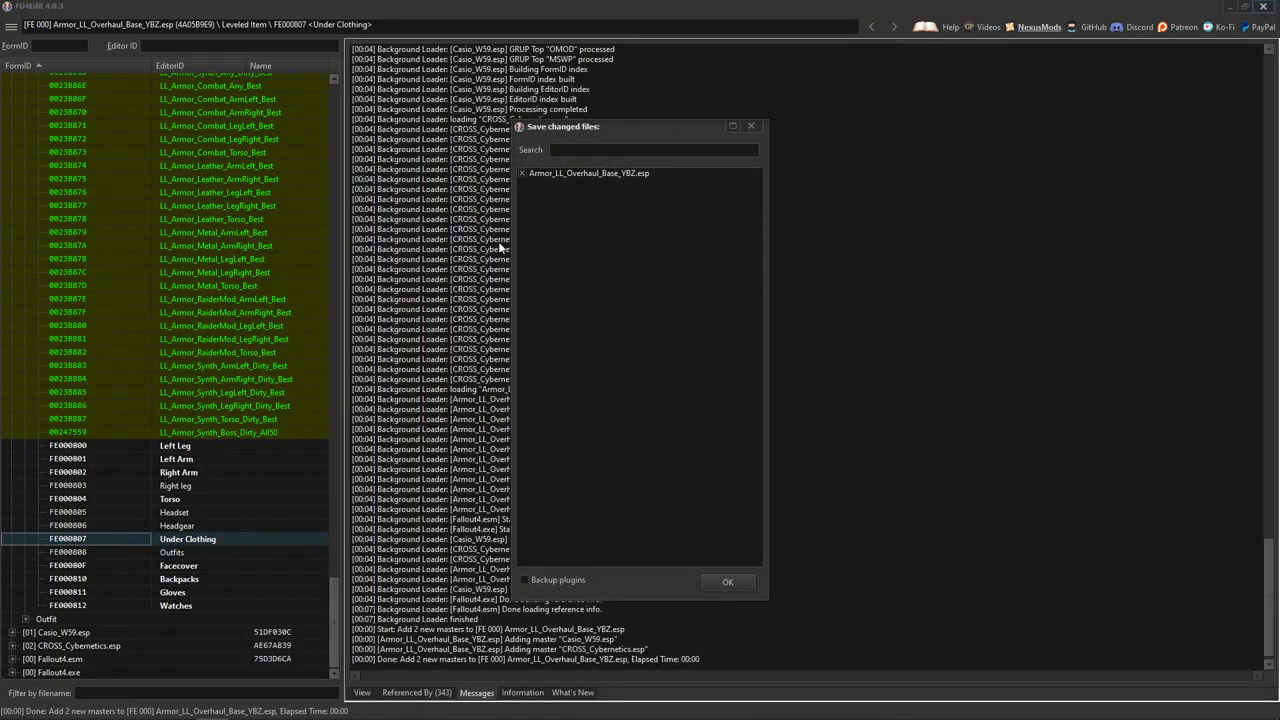
left_click(726, 583)
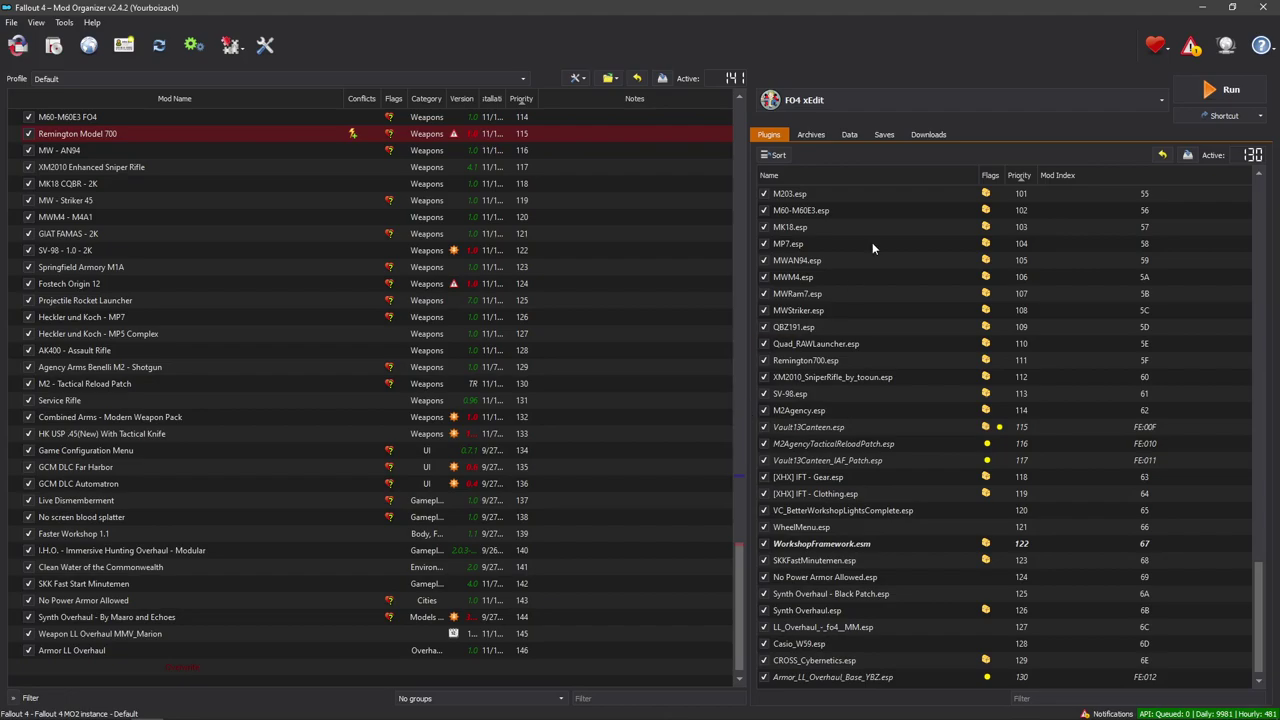
Step: Switch the executable in Mod Organizer from FO4 xEdit to the game launcher and run Fallout 4
left_click(880, 100)
left_click(841, 121)
left_click(1213, 90)
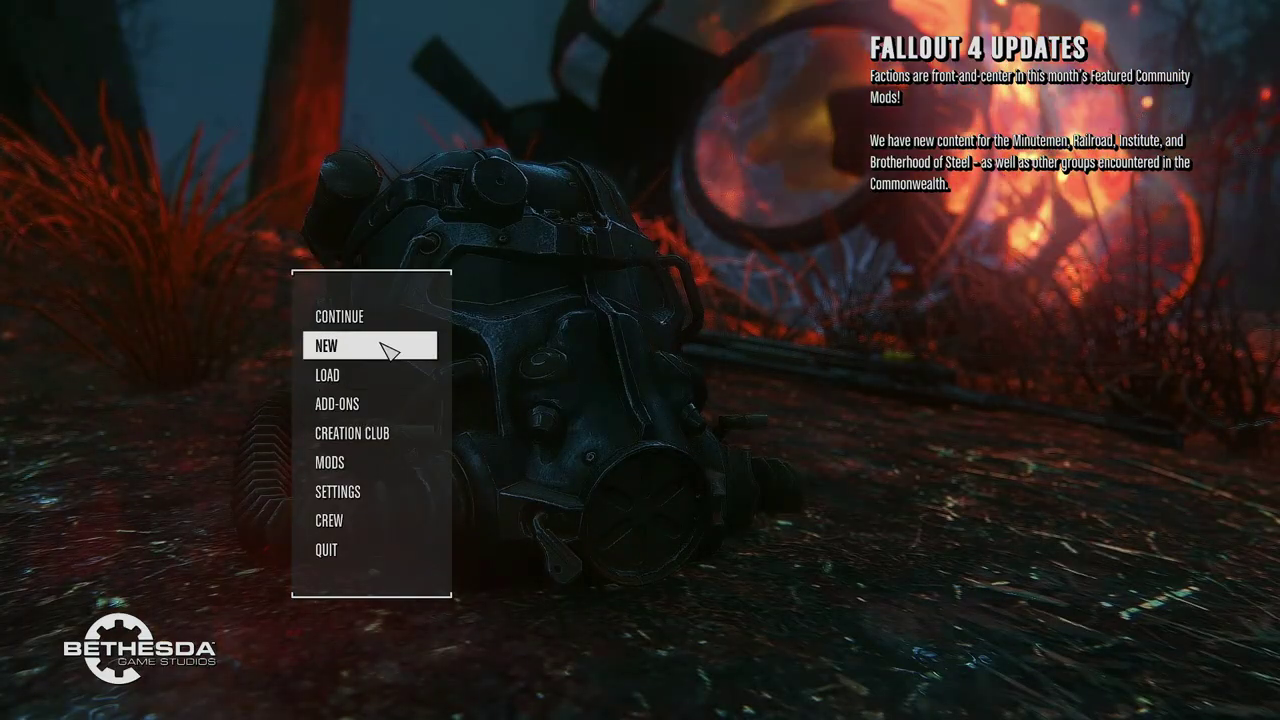
Step: Start a new Fallout 4 game with mods loaded and dismiss the Better Locational Damage notice
left_click(374, 345)
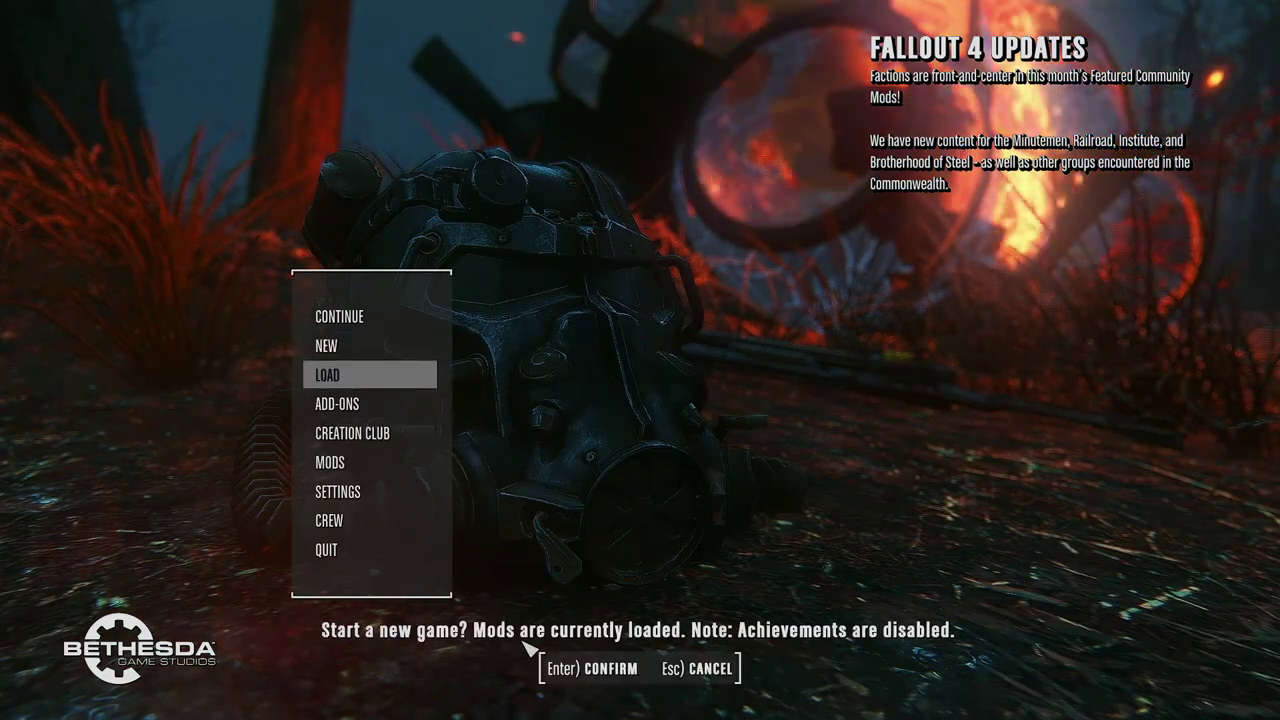
key("Return")
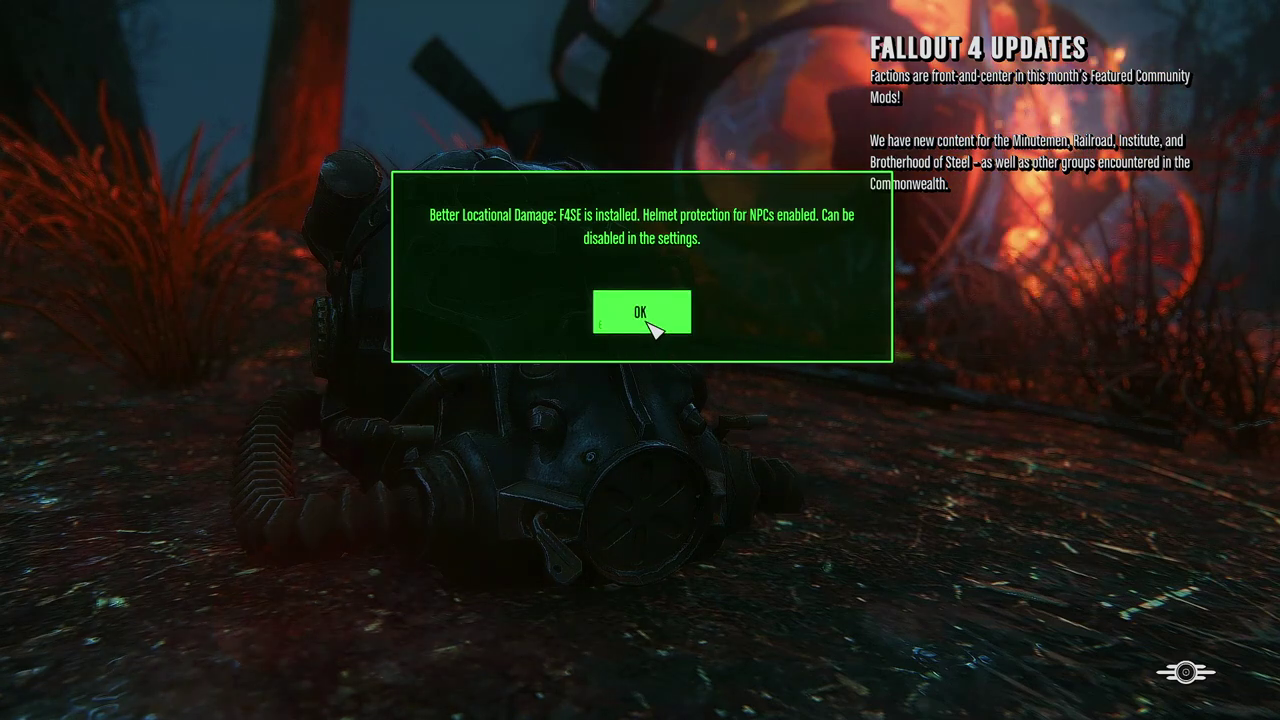
left_click(652, 325)
left_click(663, 326)
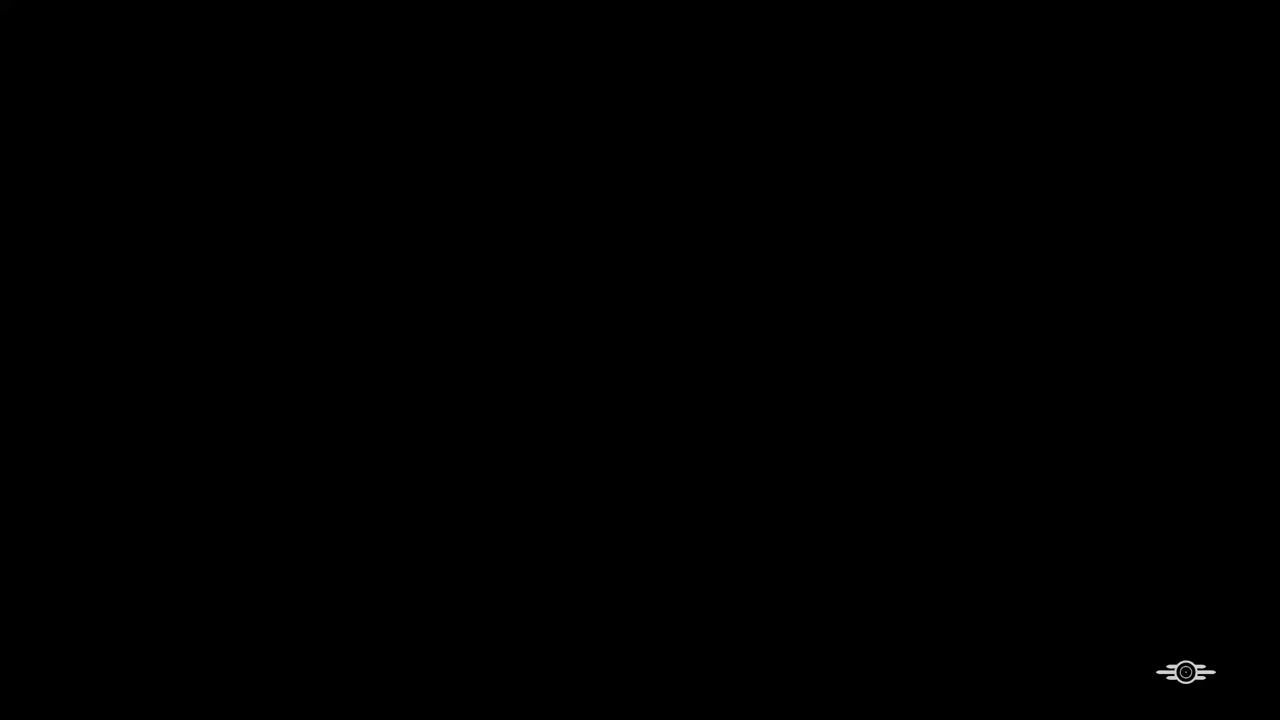